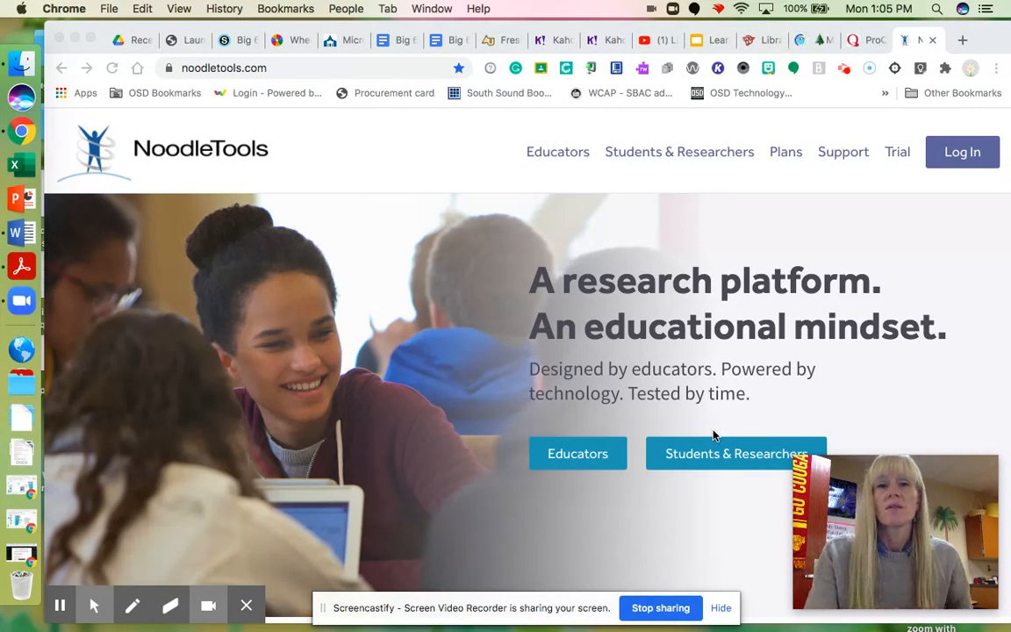
Step: Sign in to NoodleTools through Google with the school account
{"action": "left_click", "coordinate": [986, 468]}
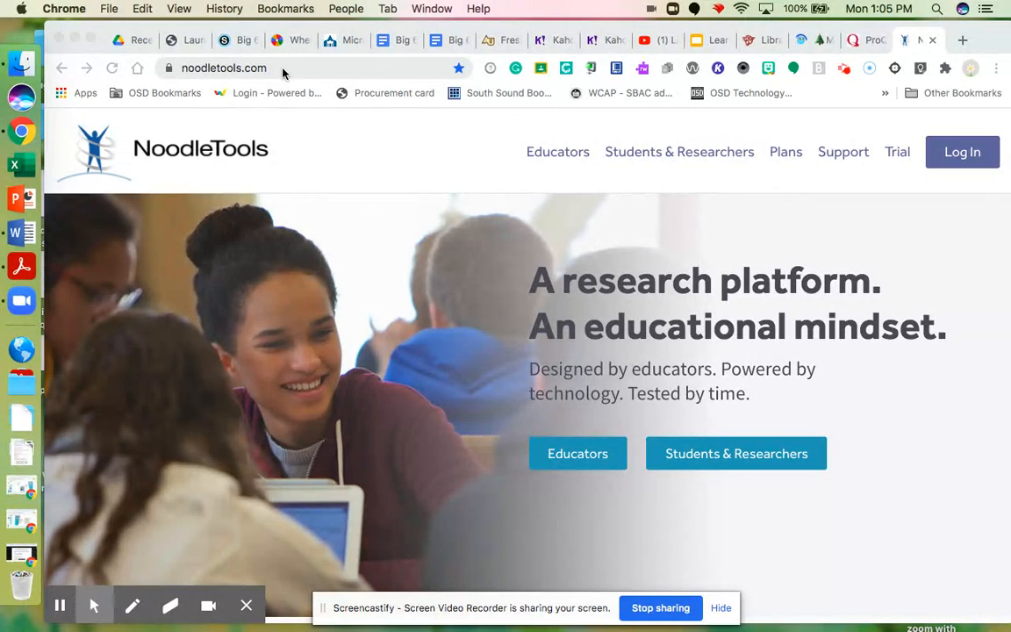
{"action": "left_click", "coordinate": [964, 155]}
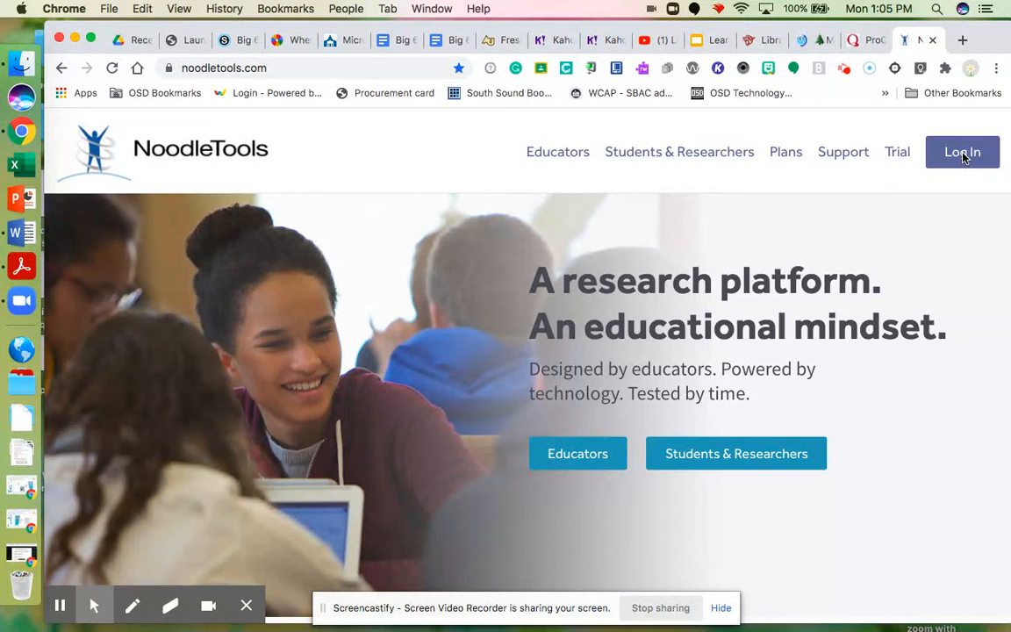
{"action": "left_click", "coordinate": [964, 156]}
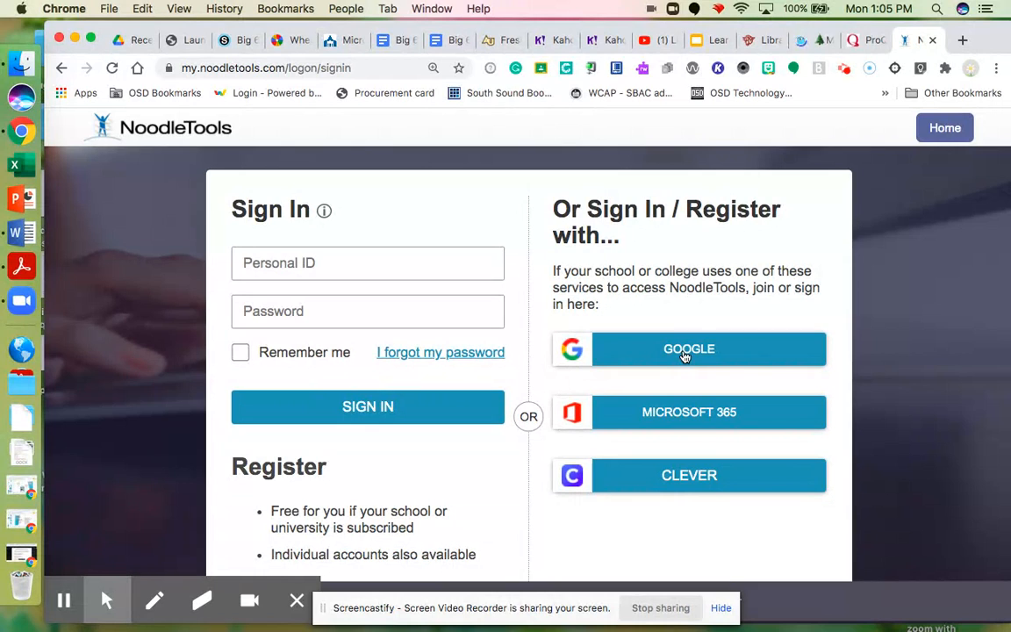
{"action": "left_click", "coordinate": [686, 355]}
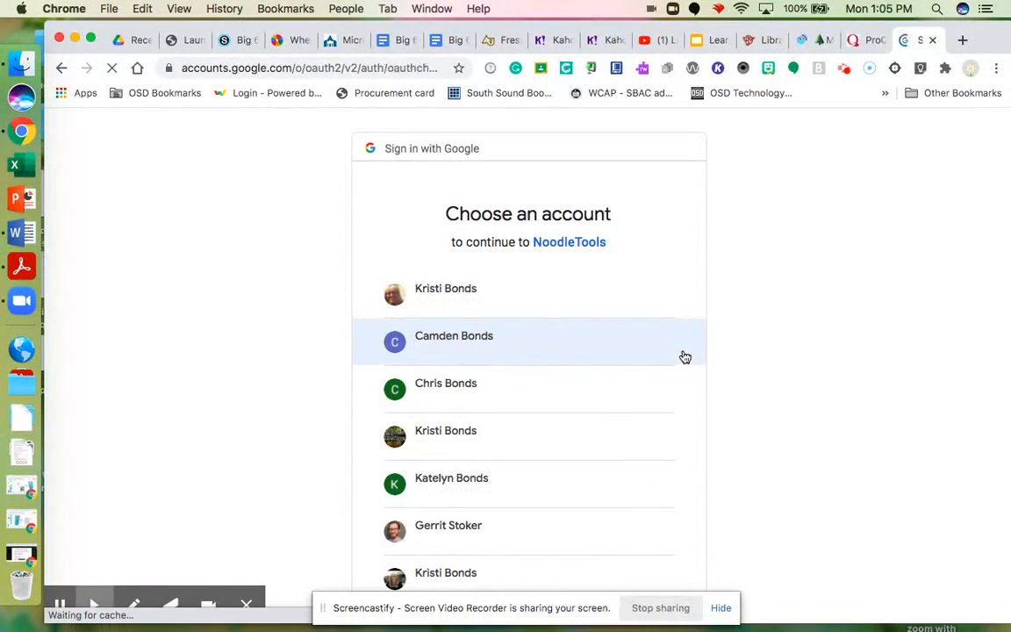
{"action": "left_click", "coordinate": [471, 293]}
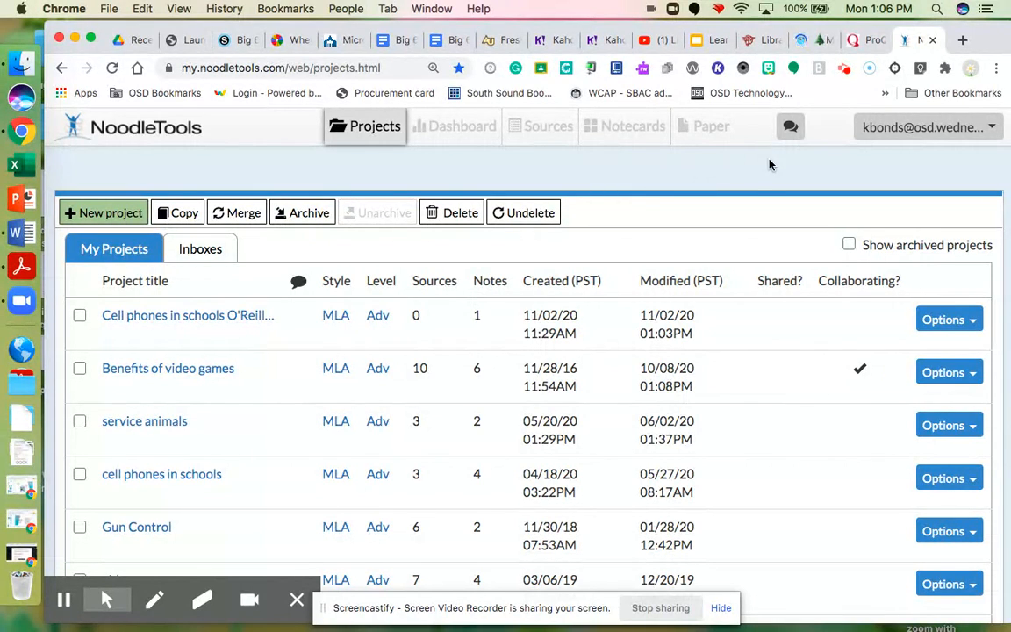
Step: Open the account's personal profile, review its school location and help settings, and save it
{"action": "left_click", "coordinate": [976, 130]}
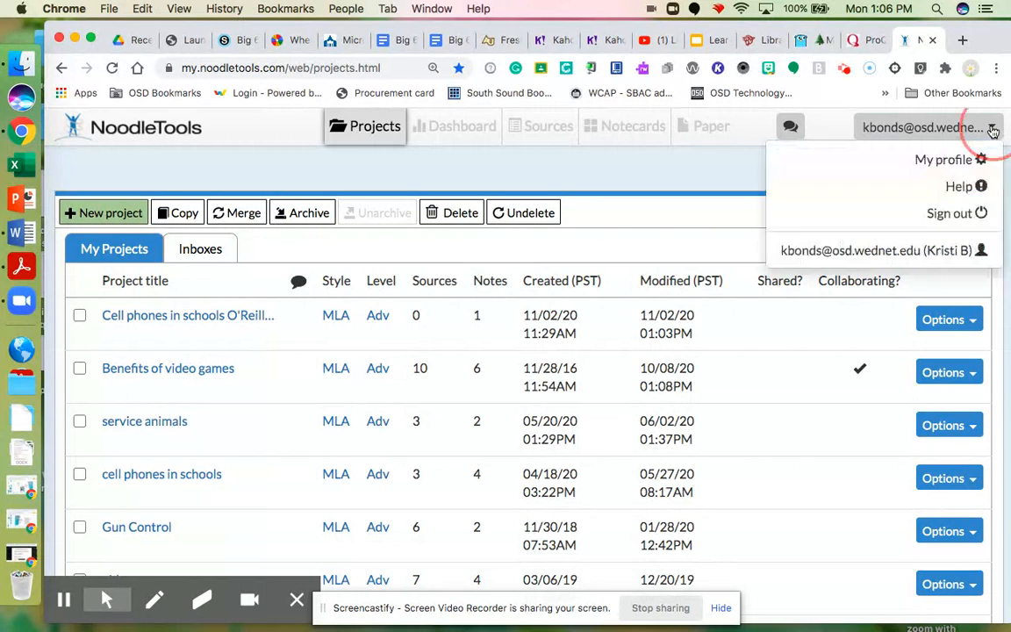
{"action": "left_click", "coordinate": [957, 164]}
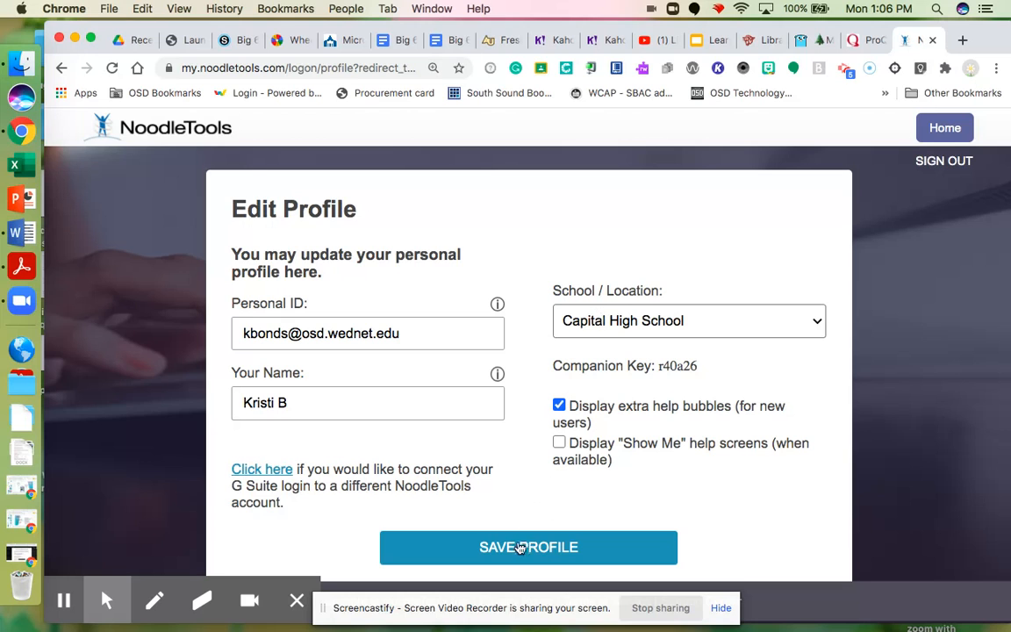
{"action": "left_click", "coordinate": [516, 548]}
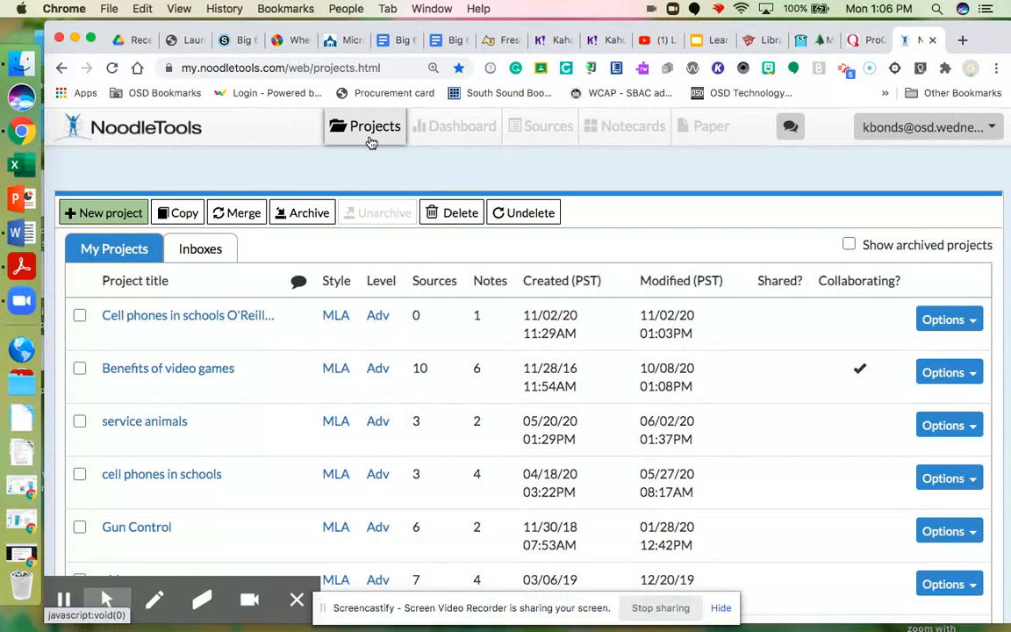
Step: Create a new project titled "Cell phones in education" with MLA citation style and the Advanced citation level
{"action": "left_click", "coordinate": [104, 216]}
{"action": "scroll", "coordinate": [150, 385], "scroll_direction": "down", "scroll_amount": 3}
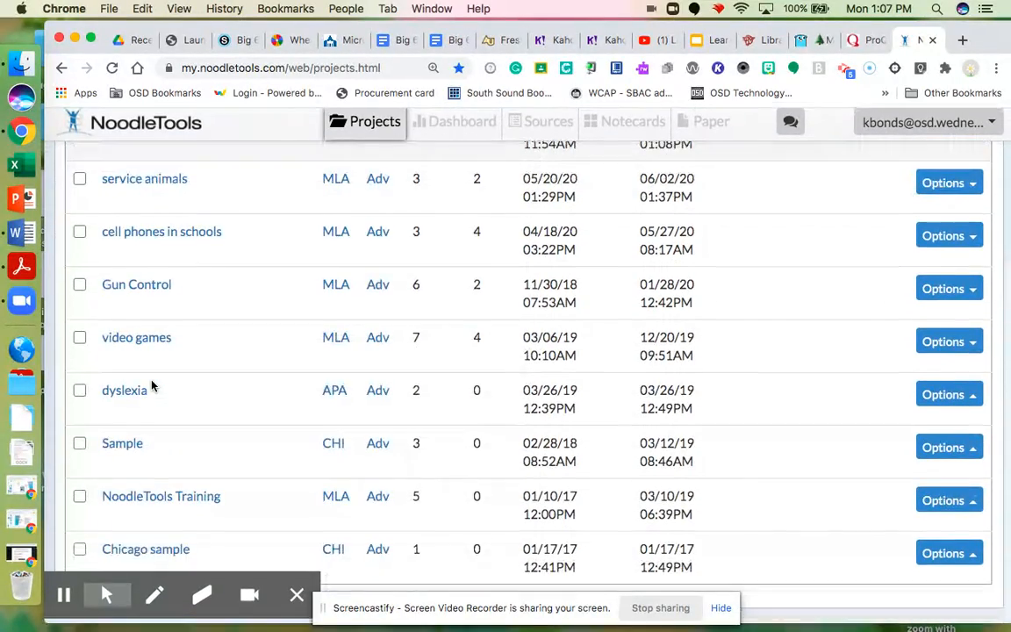
{"action": "scroll", "coordinate": [151, 384], "scroll_direction": "up", "scroll_amount": 3}
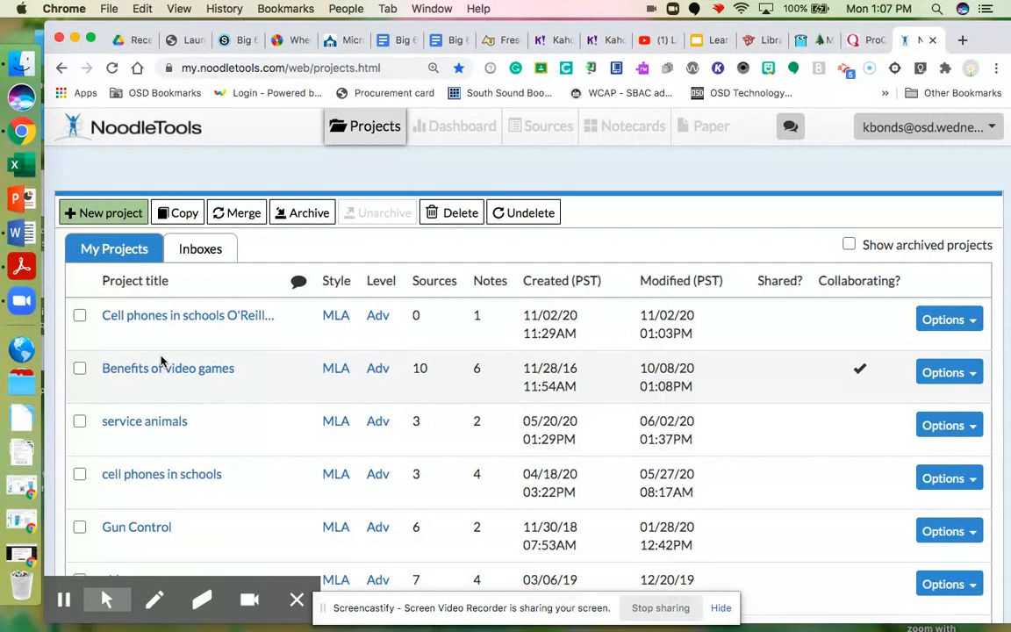
{"action": "left_click", "coordinate": [102, 218]}
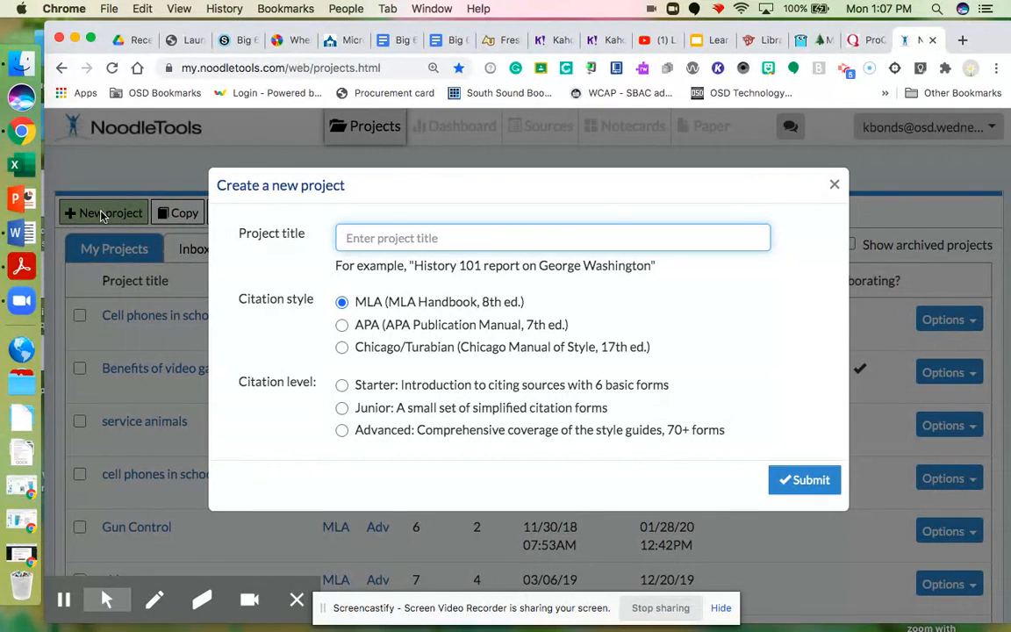
{"action": "type", "text": "Cell phones in education"}
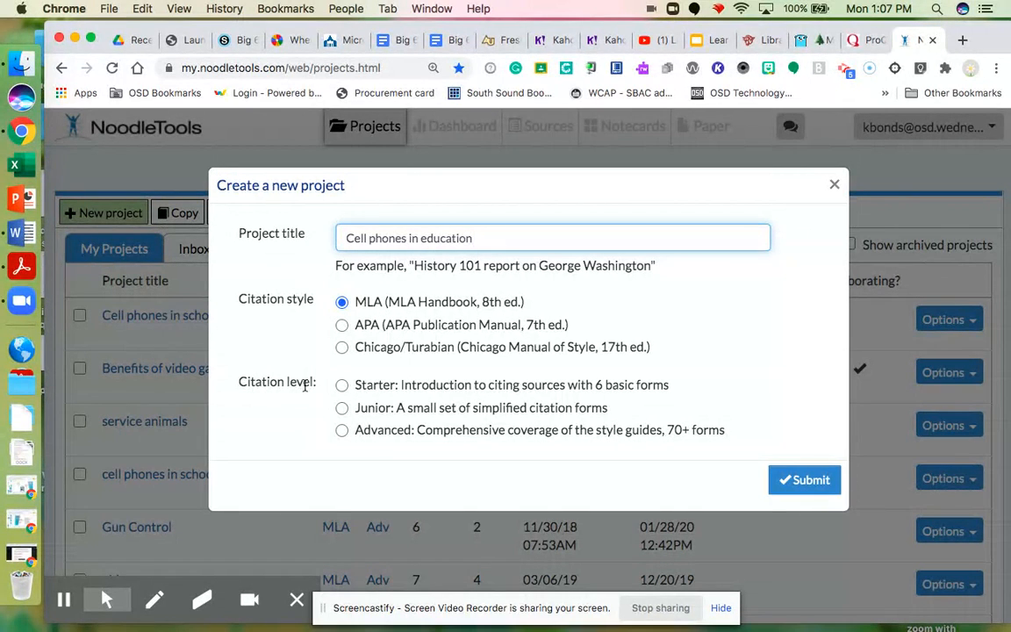
{"action": "left_click", "coordinate": [343, 431]}
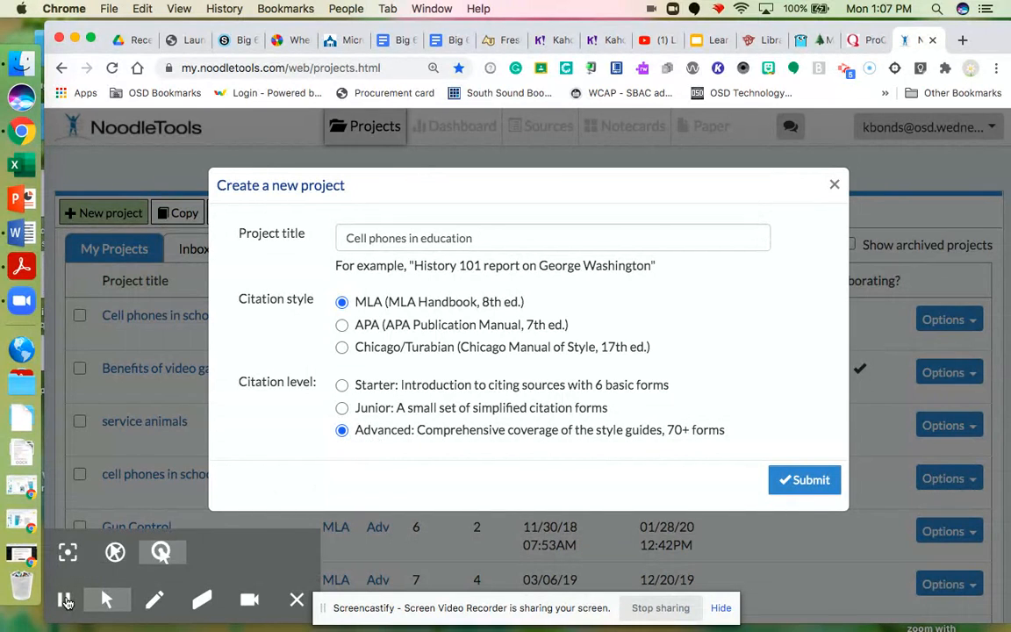
{"action": "left_click", "coordinate": [794, 480]}
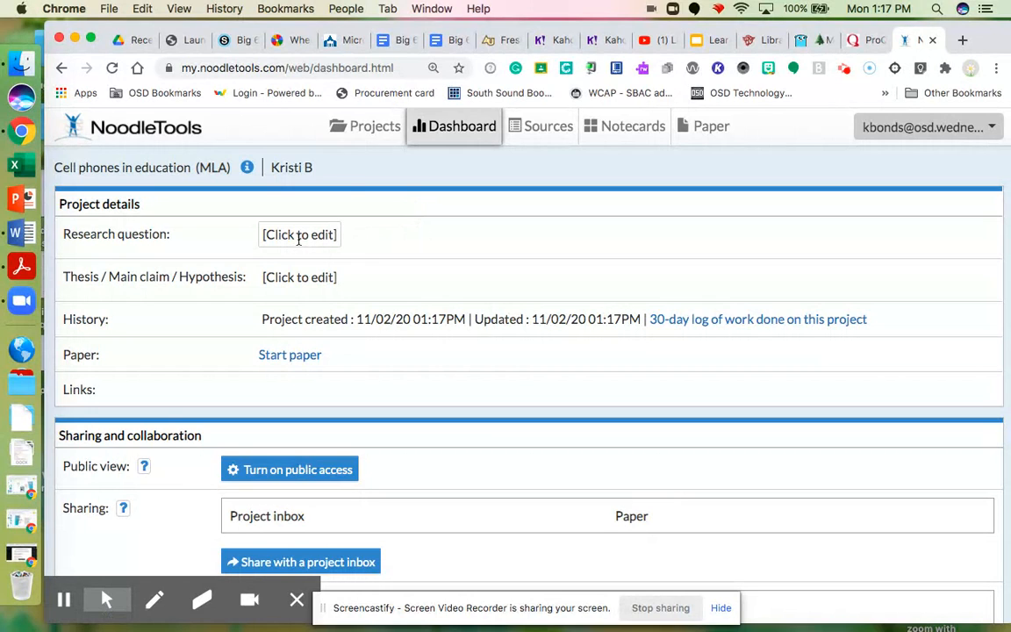
Step: Copy "To what extent are cell phones beneficial to a student’s ability to learn?" from Big 6 Worksheet #2 into the project's research question
{"action": "left_click", "coordinate": [454, 45]}
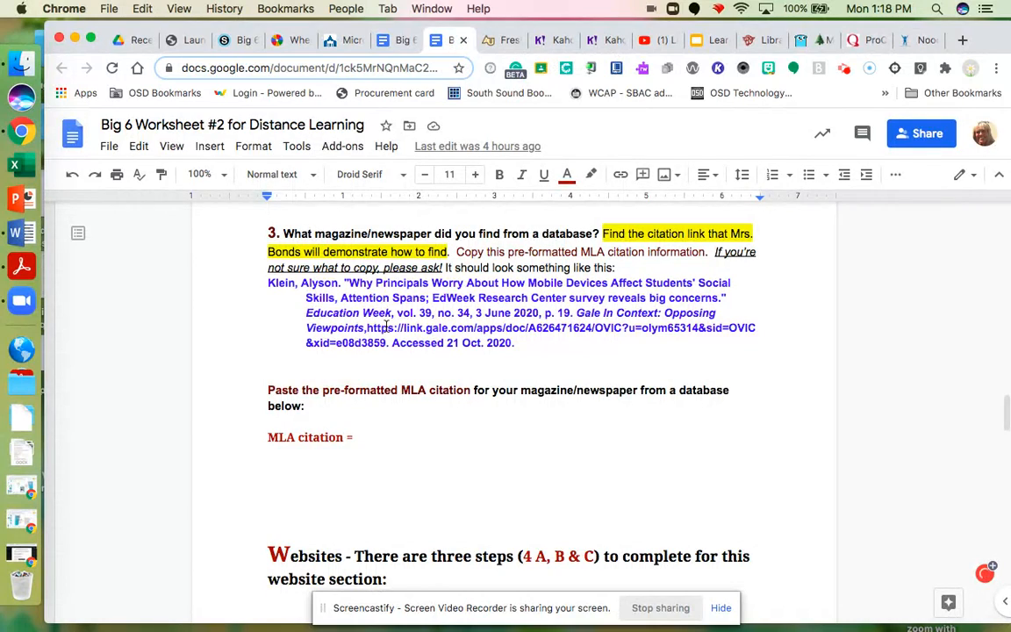
{"action": "scroll", "coordinate": [387, 326], "scroll_direction": "up", "scroll_amount": 10}
{"action": "scroll", "coordinate": [386, 326], "scroll_direction": "up", "scroll_amount": 10}
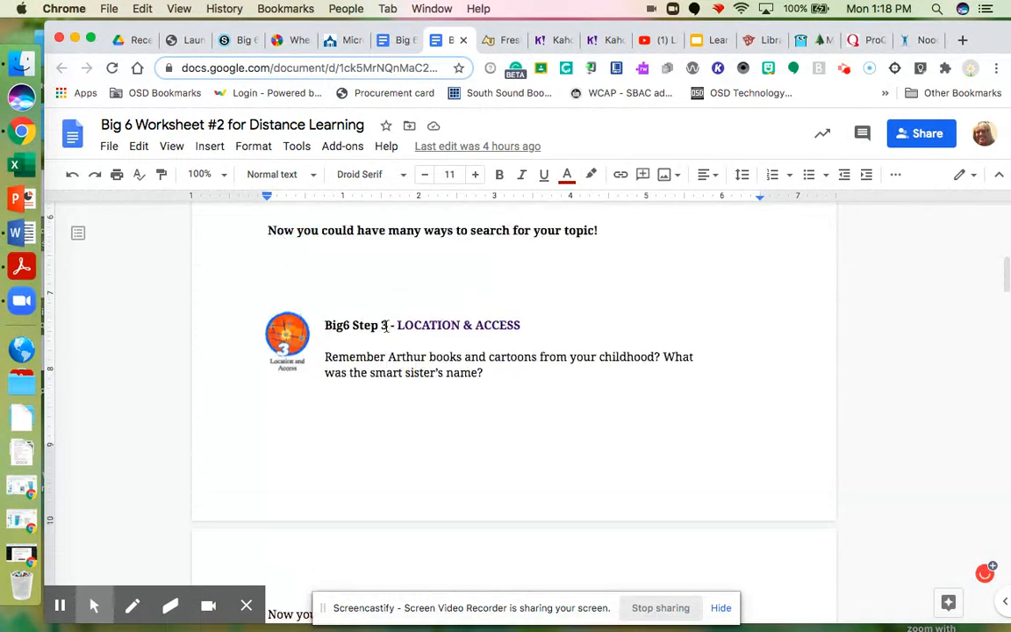
{"action": "scroll", "coordinate": [387, 326], "scroll_direction": "up", "scroll_amount": 5}
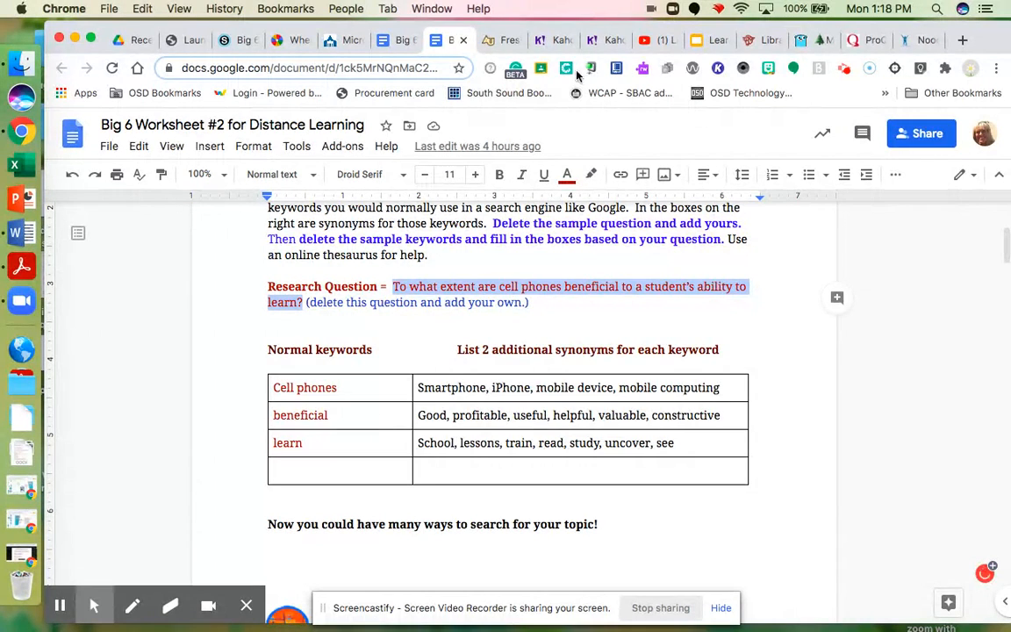
{"action": "left_click", "coordinate": [922, 44]}
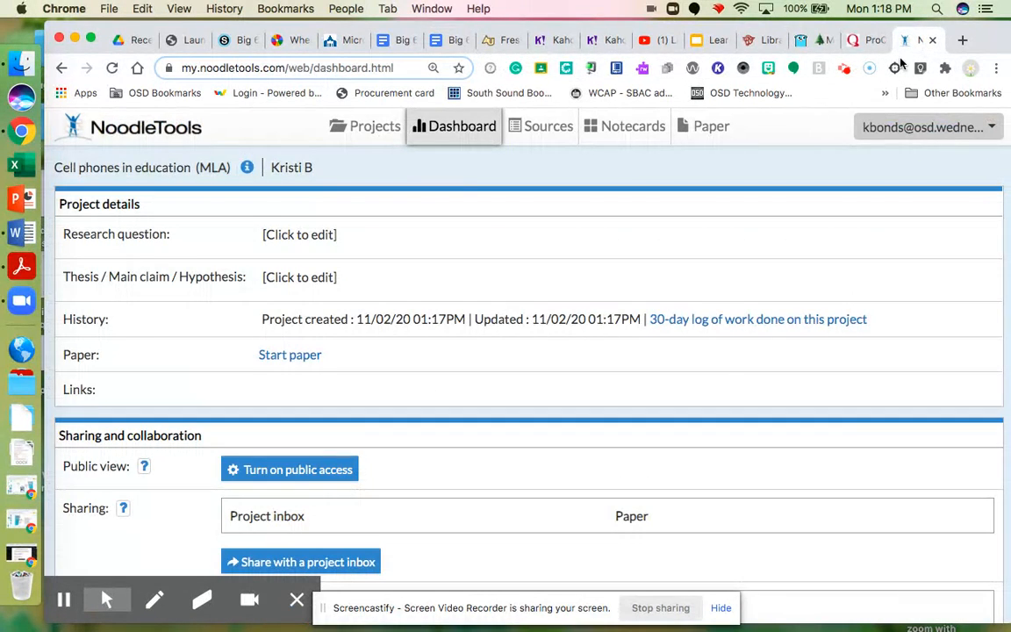
{"action": "left_click", "coordinate": [287, 234]}
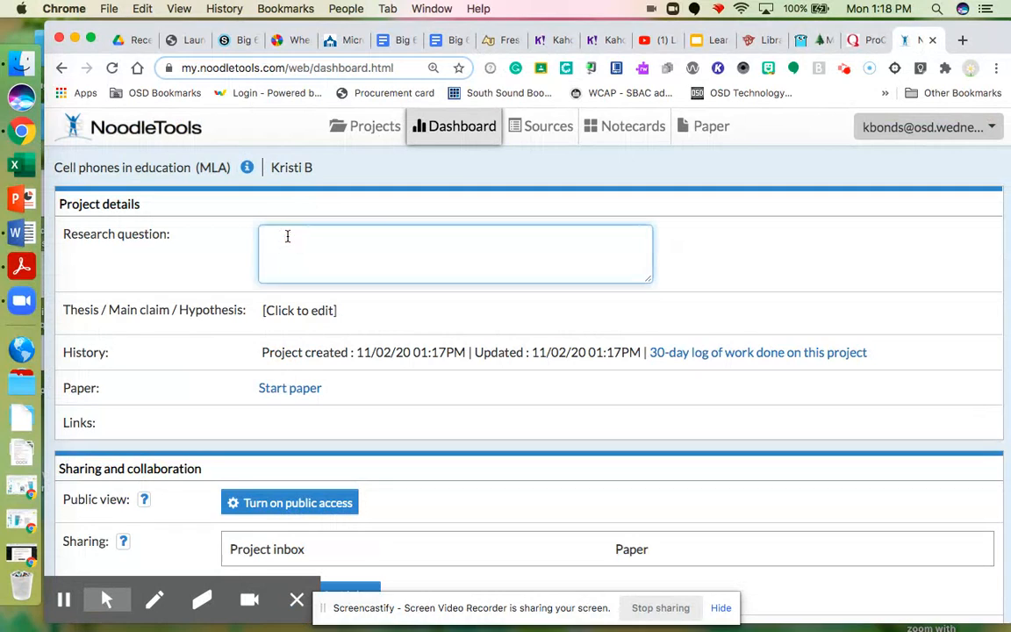
{"action": "type", "text": "To what extent are cell phones beneficial to a student’s ability to learn?"}
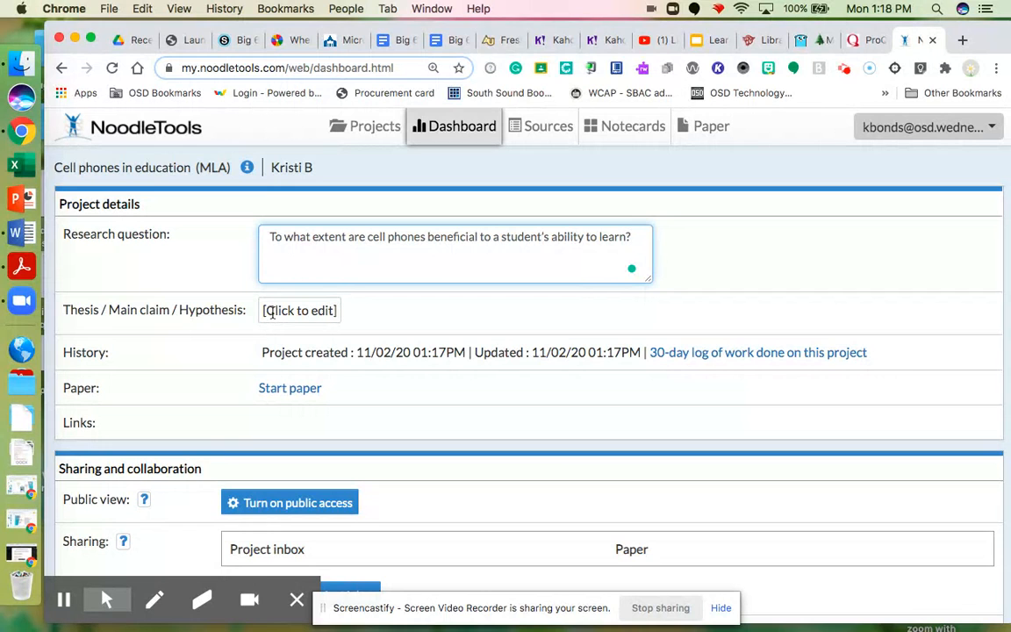
Step: Try to share the project with the teacher's project inbox by looking up the teacher's surname, and dismiss the sharing form
{"action": "scroll", "coordinate": [271, 314], "scroll_direction": "down", "scroll_amount": 2}
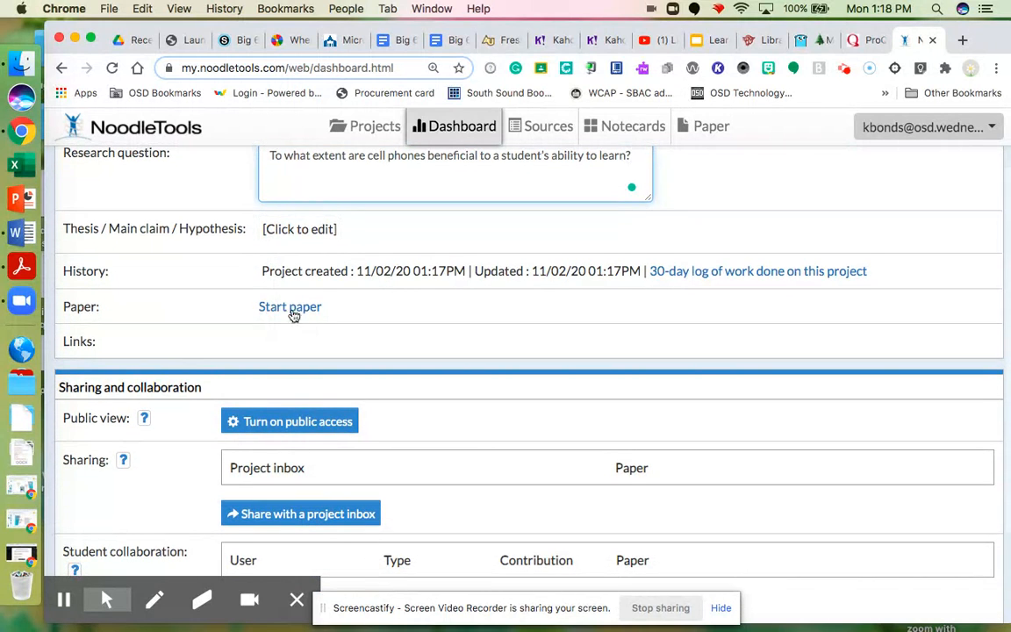
{"action": "scroll", "coordinate": [270, 321], "scroll_direction": "down", "scroll_amount": 3}
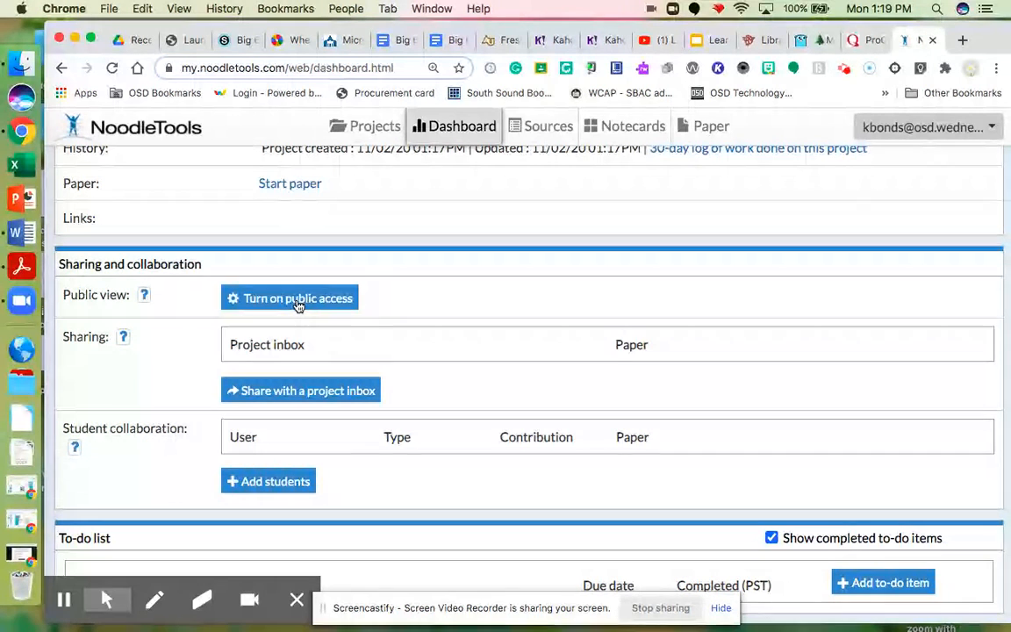
{"action": "scroll", "coordinate": [310, 339], "scroll_direction": "down", "scroll_amount": 1}
{"action": "left_click", "coordinate": [323, 395]}
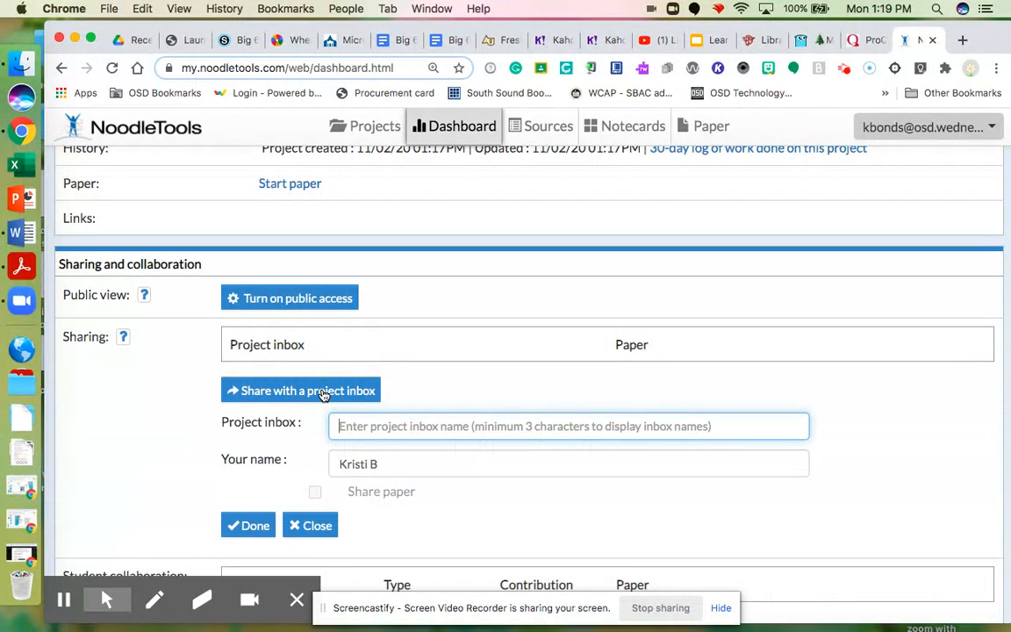
{"action": "type", "text": "O'reil"}
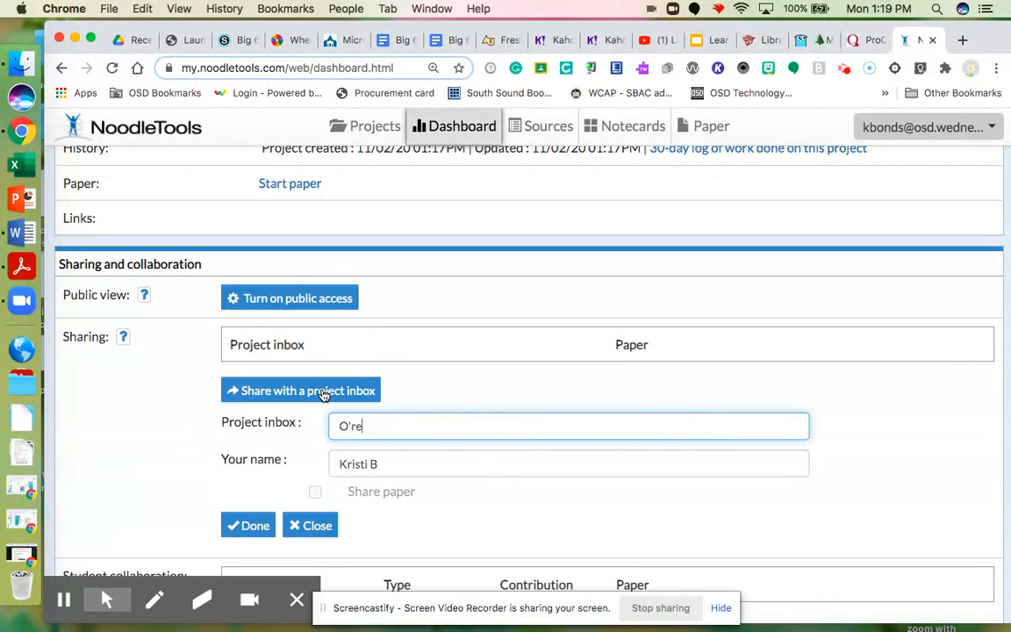
{"action": "key", "text": "BackSpace"}
{"action": "key", "text": "BackSpace"}
{"action": "key", "text": "BackSpace"}
{"action": "key", "text": "BackSpace"}
{"action": "type", "text": "Reill"}
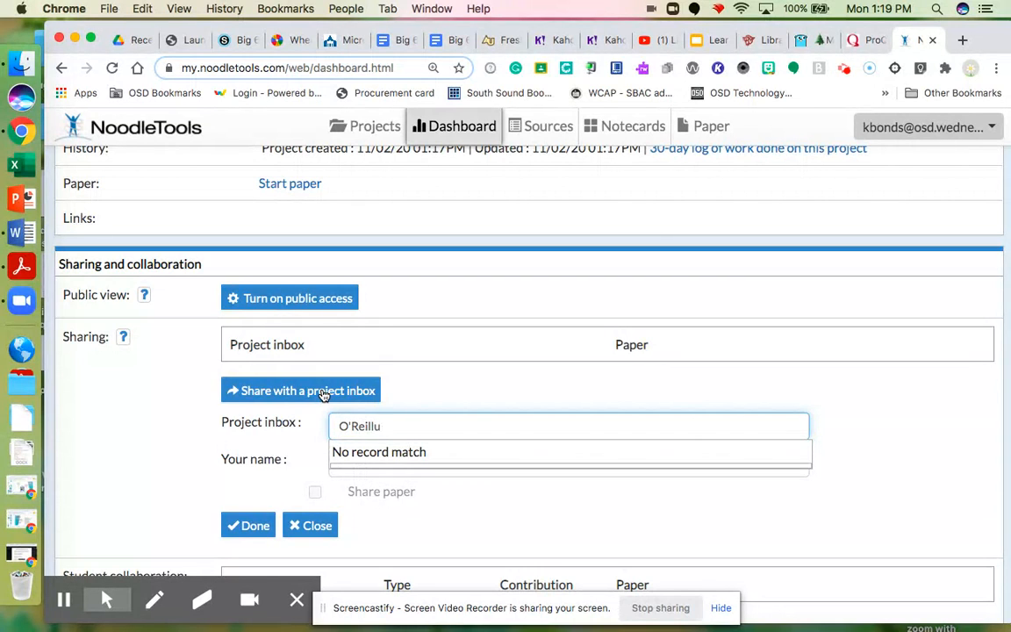
{"action": "type", "text": "y"}
{"action": "left_click", "coordinate": [312, 526]}
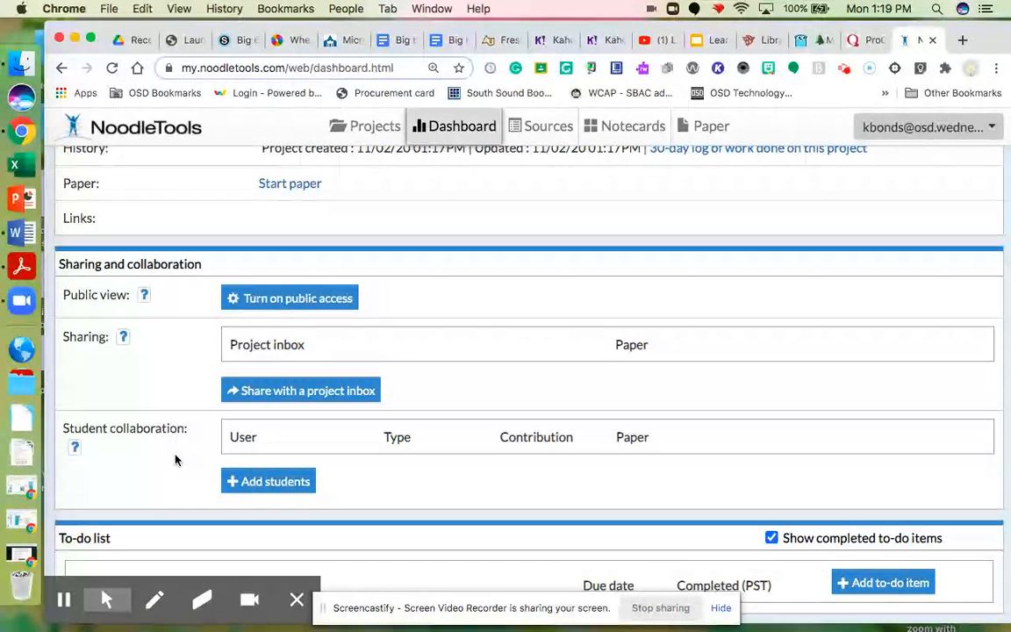
Step: Open the student collaboration form and examine its options for adding full collaborators or peer-reviewers
{"action": "left_click", "coordinate": [276, 481]}
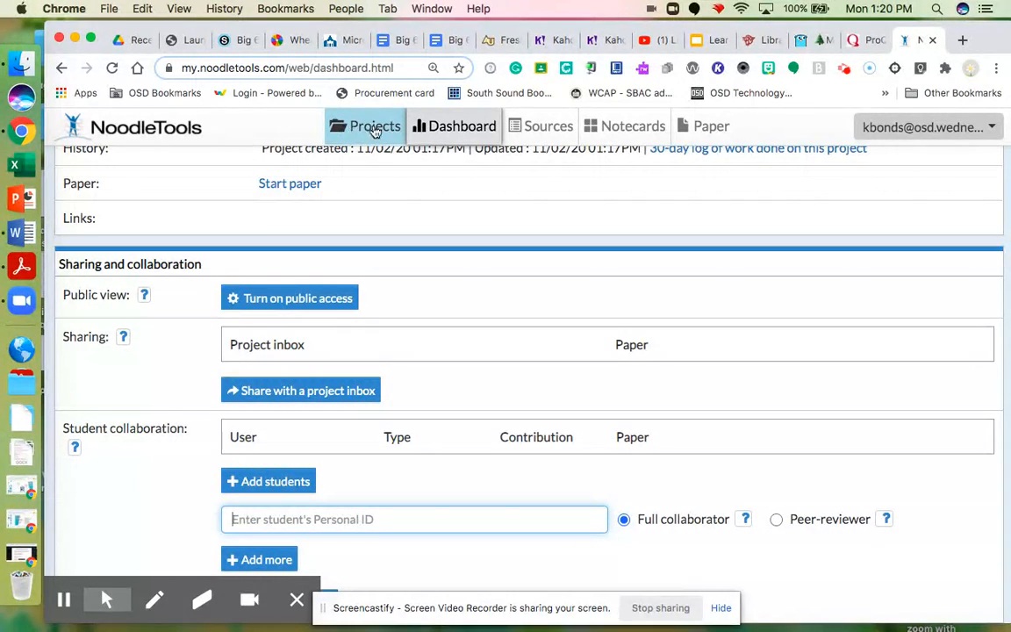
{"action": "scroll", "coordinate": [363, 210], "scroll_direction": "down", "scroll_amount": 3}
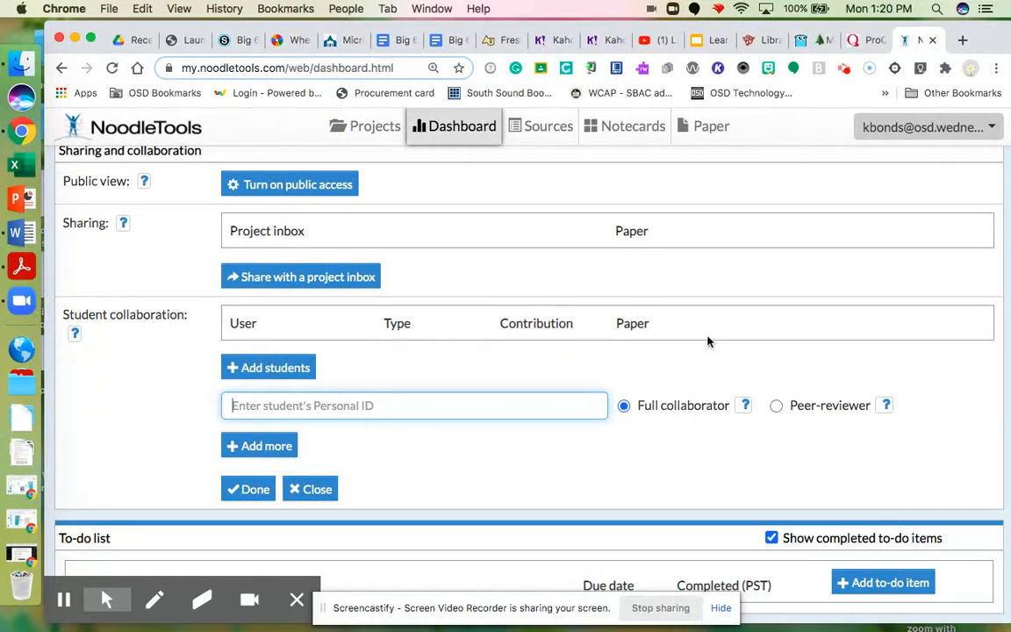
{"action": "scroll", "coordinate": [475, 155], "scroll_direction": "up", "scroll_amount": 2}
{"action": "scroll", "coordinate": [474, 154], "scroll_direction": "up", "scroll_amount": 2}
Step: Go to the project's source list and create a new citation for a Web Page accessed on a Website
{"action": "left_click", "coordinate": [549, 132]}
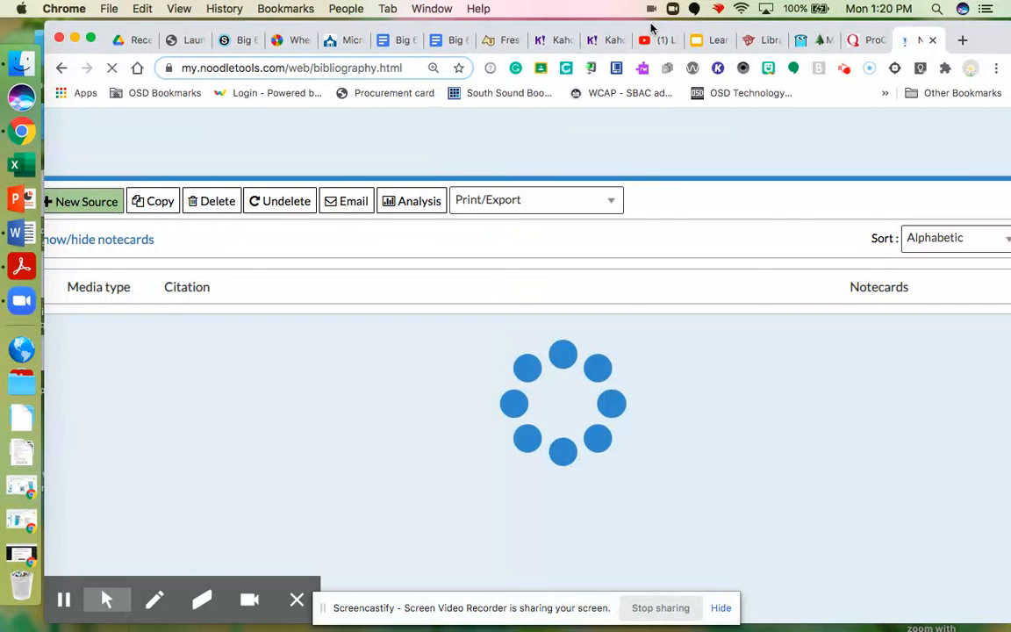
{"action": "left_click_drag", "start_coordinate": [651, 29], "coordinate": [661, 29]}
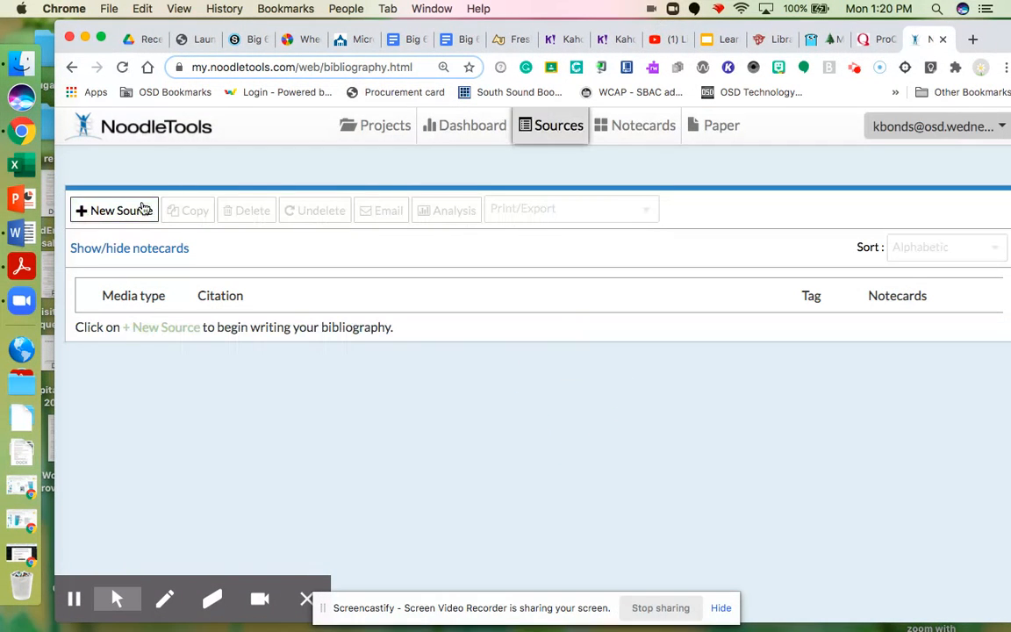
{"action": "left_click", "coordinate": [95, 211]}
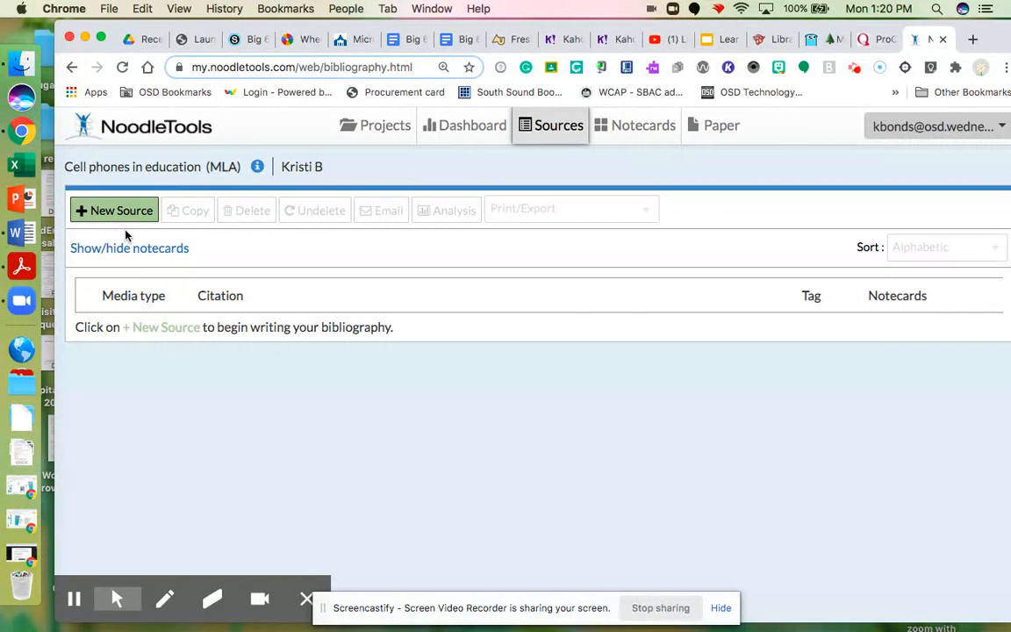
{"action": "left_click", "coordinate": [106, 211]}
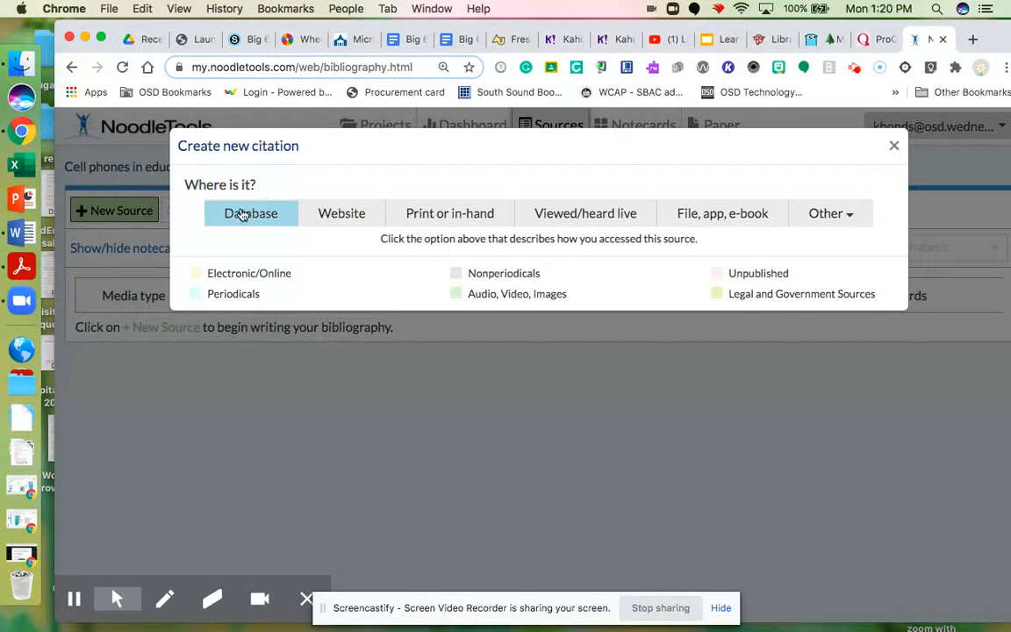
{"action": "left_click", "coordinate": [341, 220]}
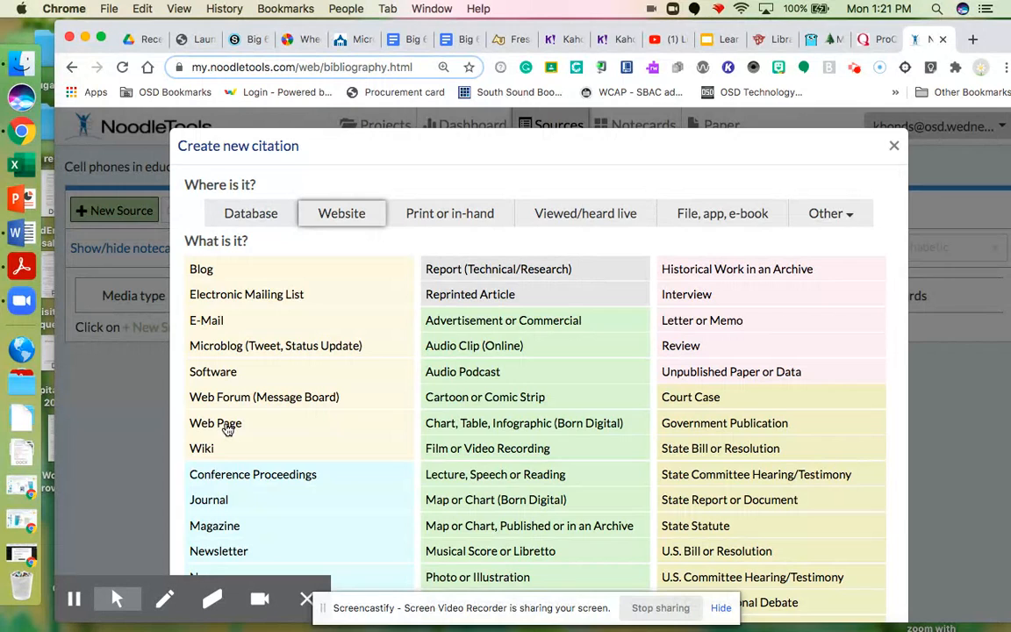
{"action": "scroll", "coordinate": [227, 429], "scroll_direction": "down", "scroll_amount": 5}
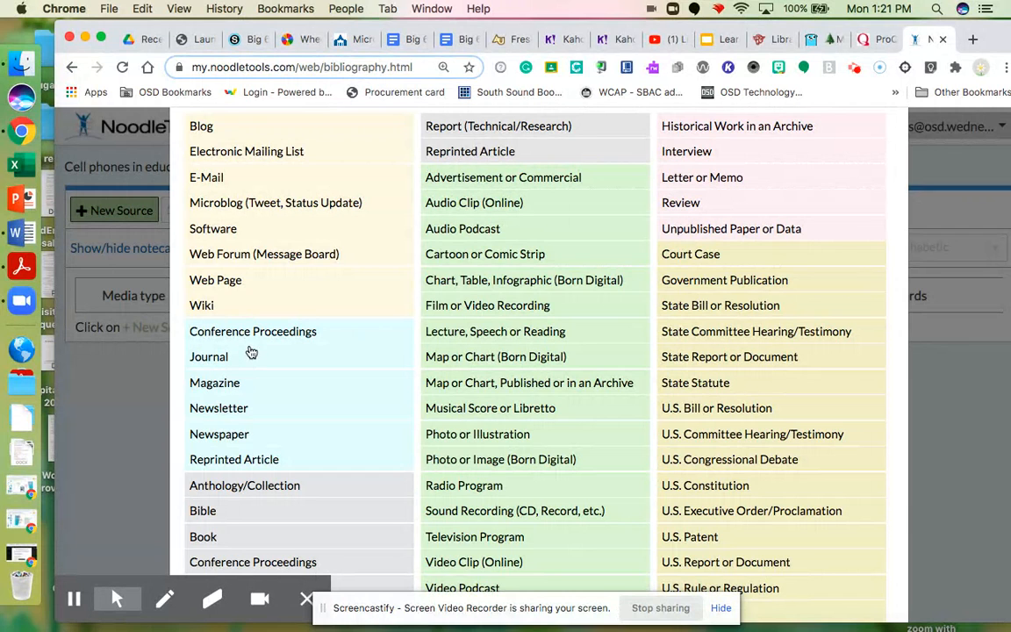
{"action": "scroll", "coordinate": [250, 351], "scroll_direction": "up", "scroll_amount": 2}
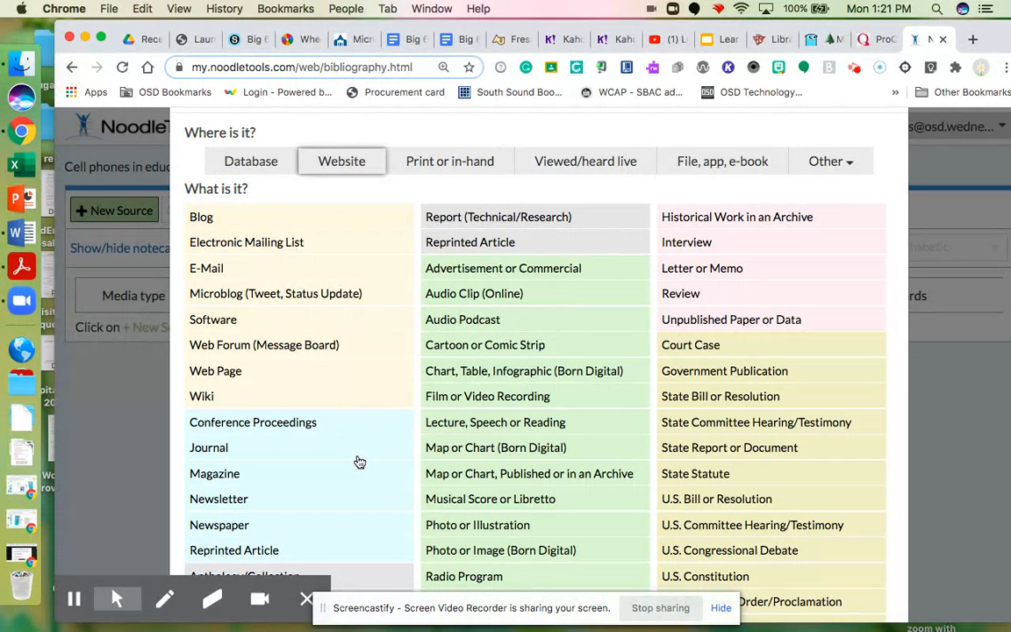
{"action": "left_click", "coordinate": [224, 373]}
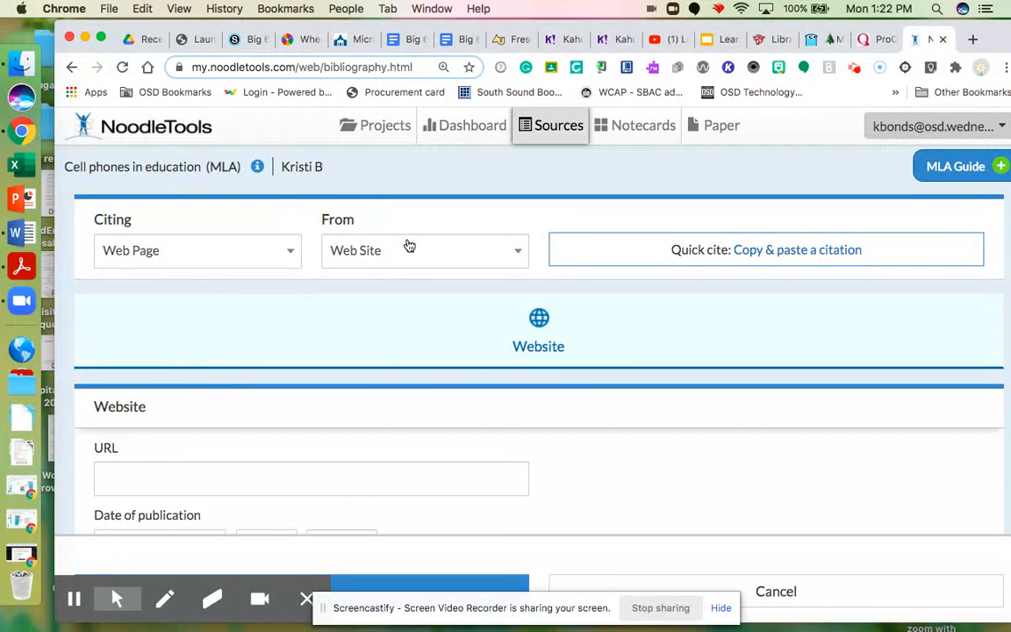
Step: Copy the web address of the Adelphi University cellphone article into the citation's URL
{"action": "scroll", "coordinate": [435, 316], "scroll_direction": "down", "scroll_amount": 3}
{"action": "scroll", "coordinate": [437, 315], "scroll_direction": "down", "scroll_amount": 3}
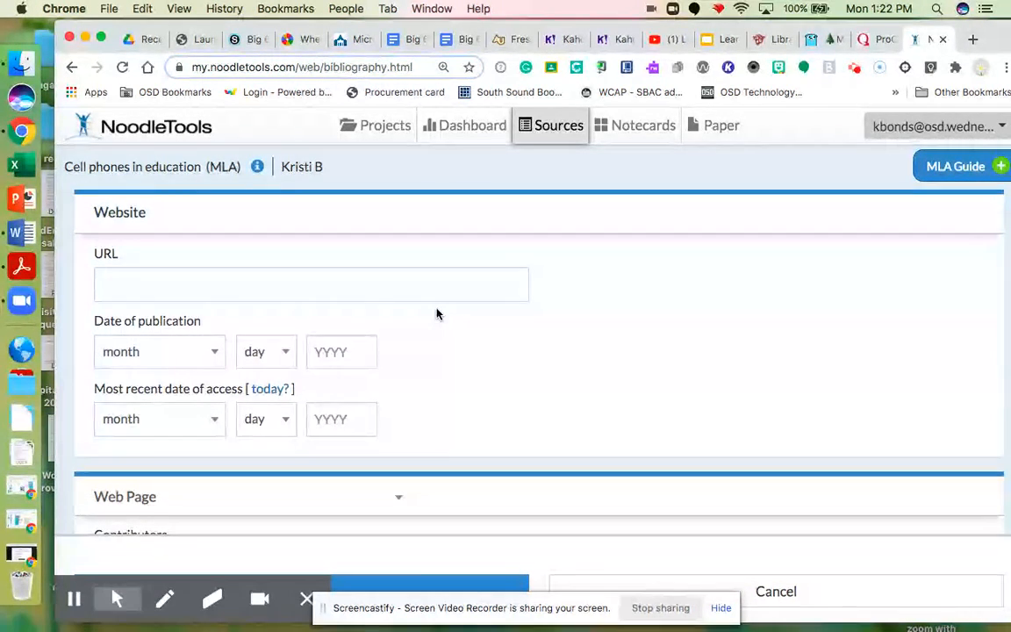
{"action": "left_click", "coordinate": [516, 41]}
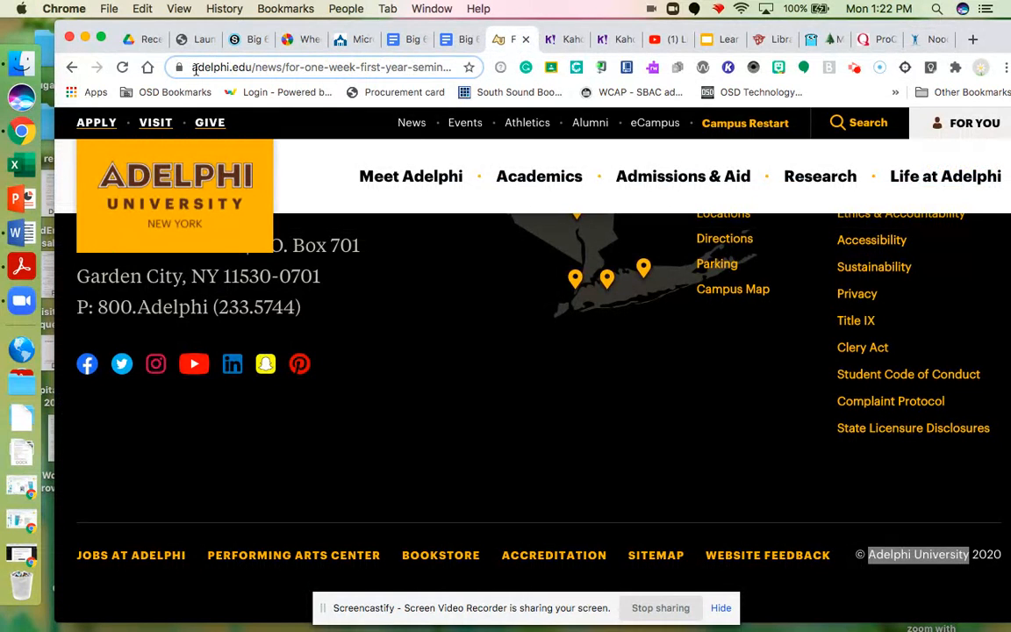
{"action": "left_click", "coordinate": [195, 68]}
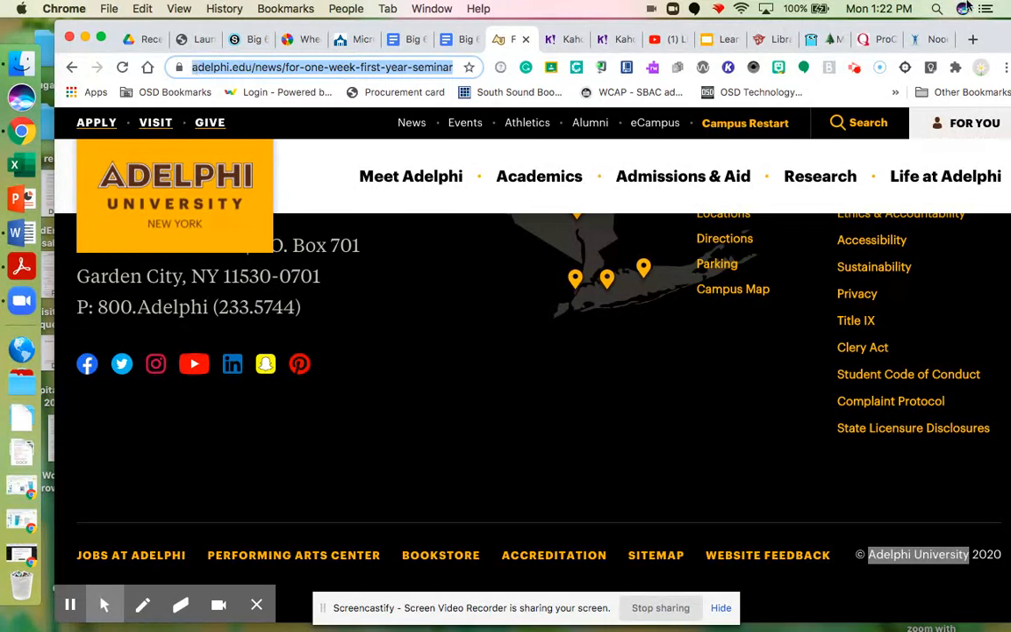
{"action": "left_click", "coordinate": [937, 41]}
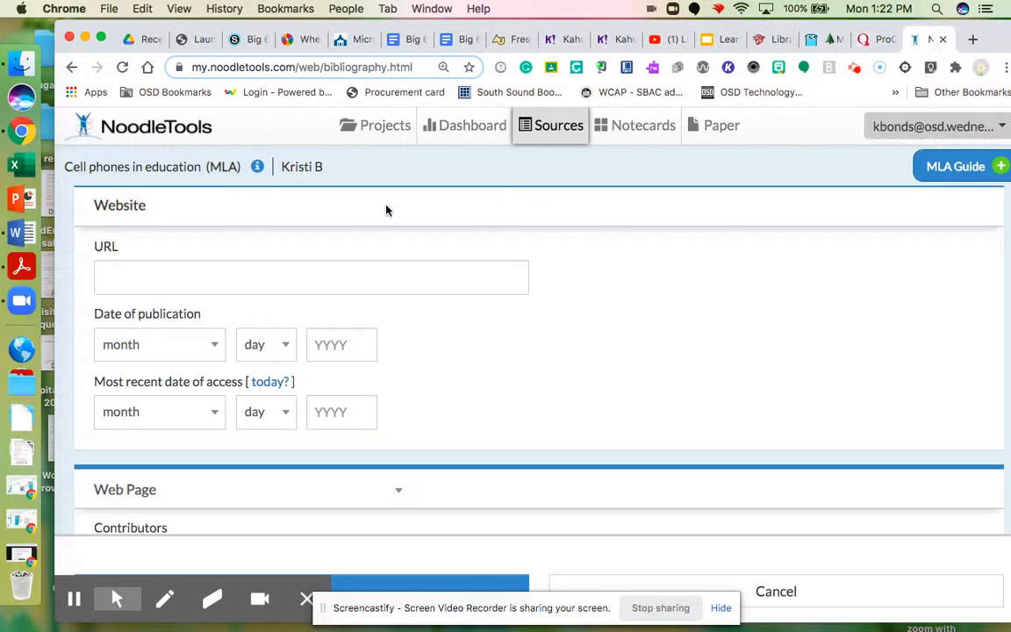
{"action": "left_click", "coordinate": [338, 280]}
{"action": "key", "text": "super+v"}
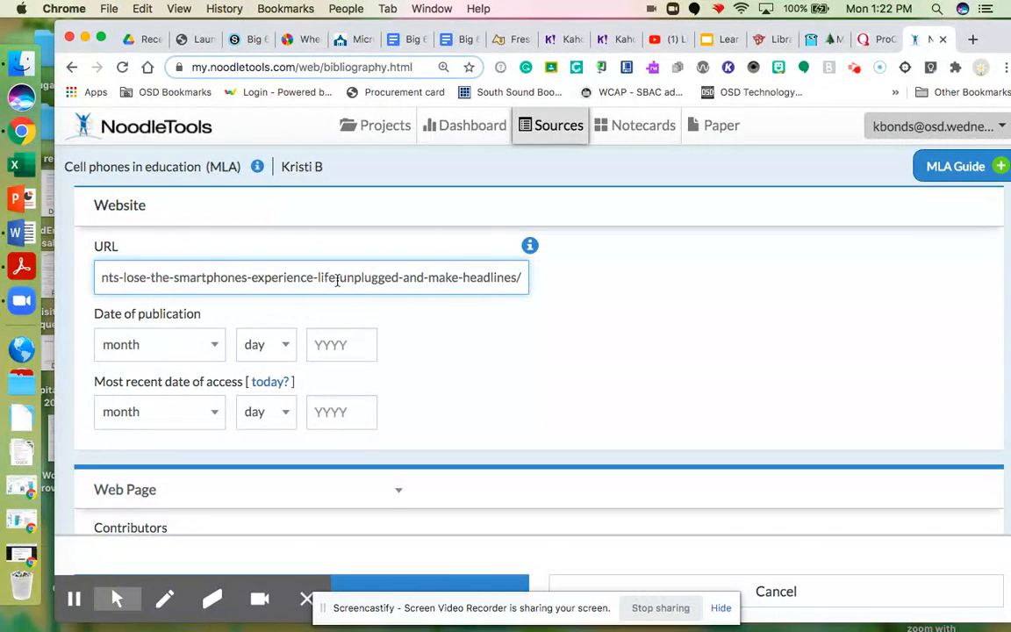
Step: Check the Adelphi article for its publication date and set the citation's date of publication to November 19, 2019
{"action": "scroll", "coordinate": [264, 317], "scroll_direction": "down", "scroll_amount": 2}
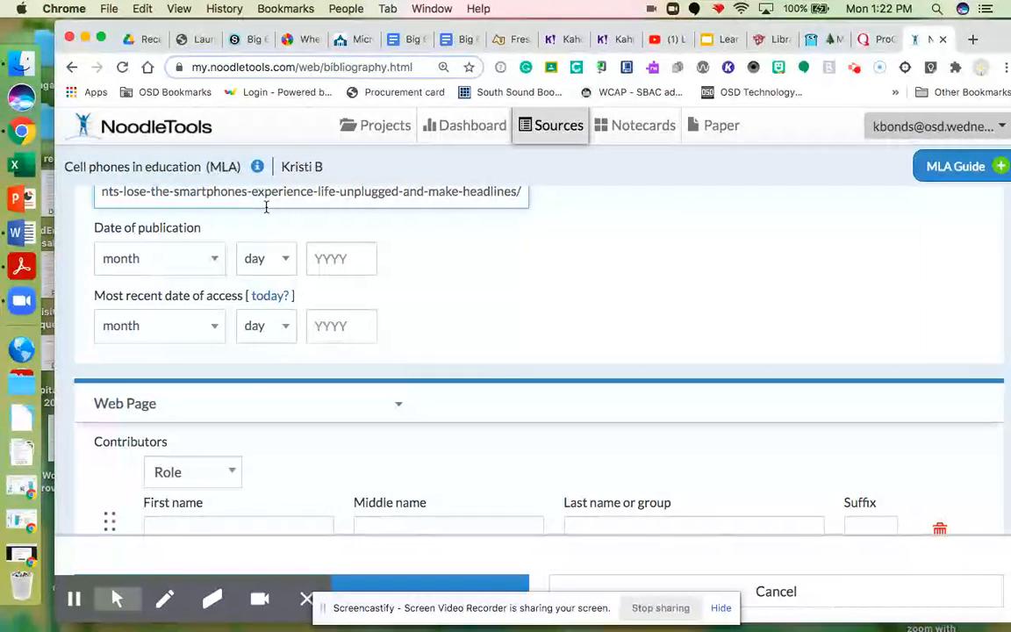
{"action": "left_click", "coordinate": [514, 39]}
{"action": "scroll", "coordinate": [389, 350], "scroll_direction": "up", "scroll_amount": 20}
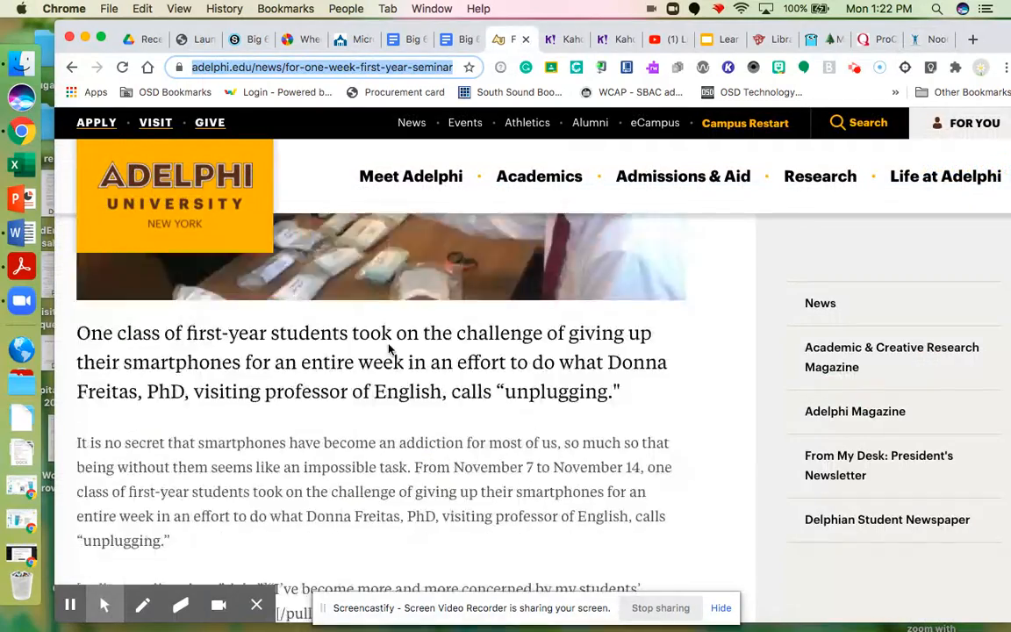
{"action": "scroll", "coordinate": [204, 359], "scroll_direction": "down", "scroll_amount": 1}
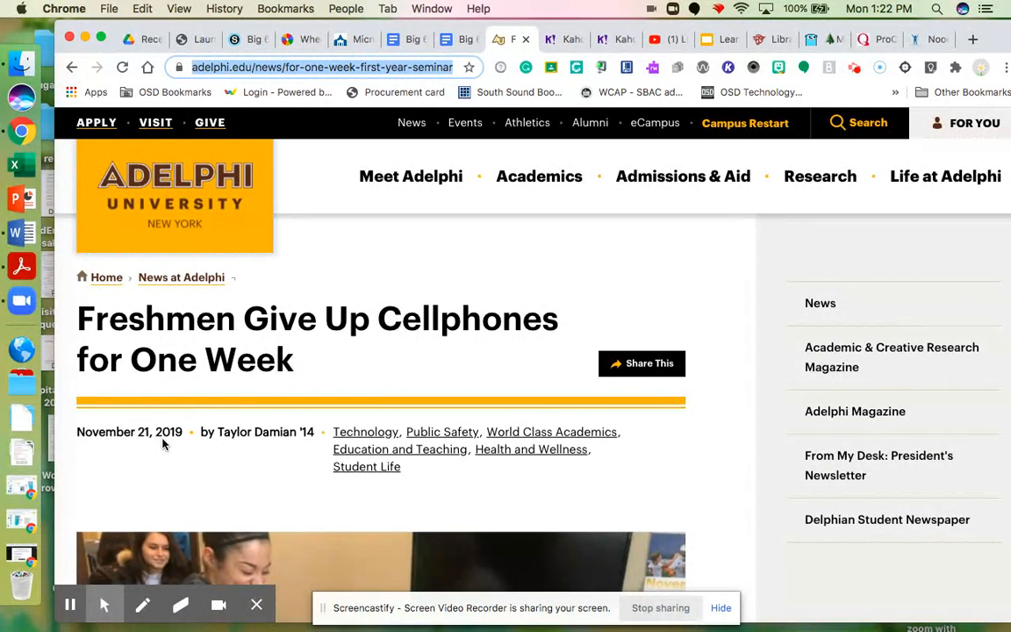
{"action": "left_click", "coordinate": [936, 41]}
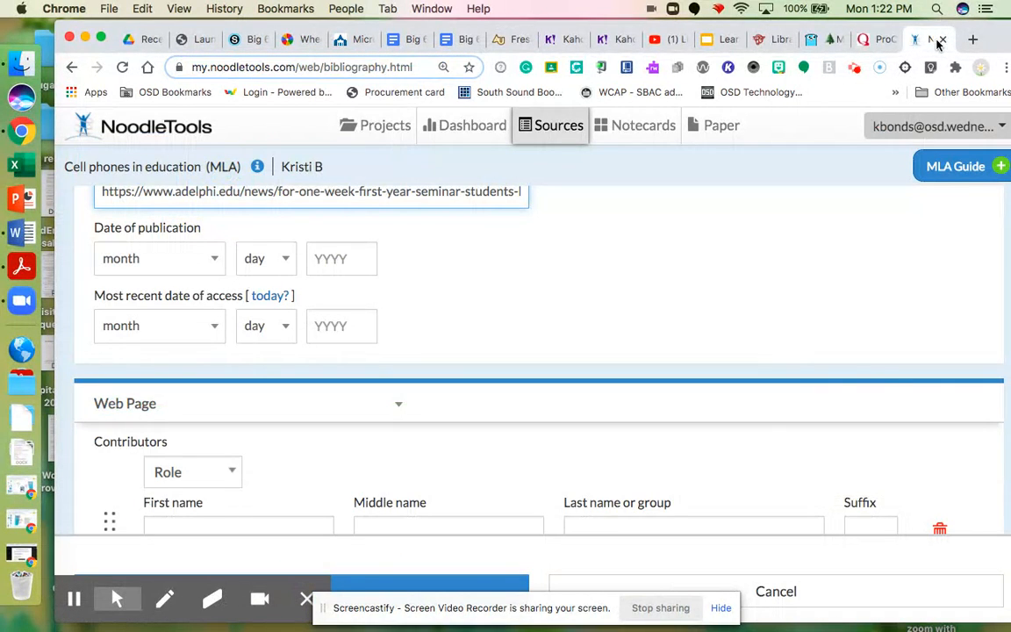
{"action": "left_click", "coordinate": [215, 261]}
{"action": "scroll", "coordinate": [180, 497], "scroll_direction": "down", "scroll_amount": 2}
{"action": "scroll", "coordinate": [180, 497], "scroll_direction": "down", "scroll_amount": 1}
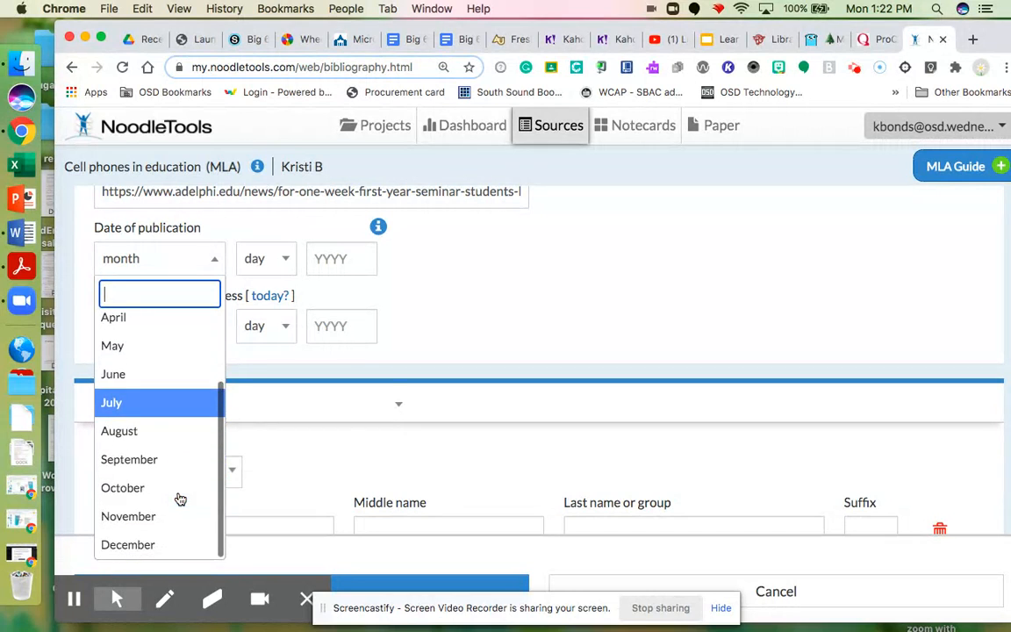
{"action": "left_click", "coordinate": [143, 524]}
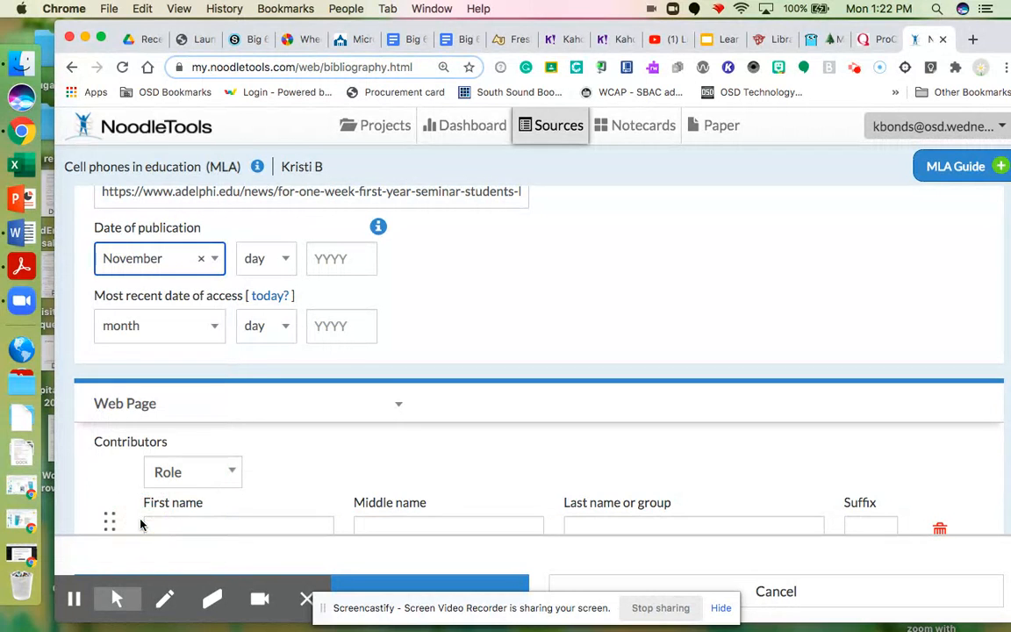
{"action": "left_click", "coordinate": [288, 261]}
{"action": "scroll", "coordinate": [268, 470], "scroll_direction": "down", "scroll_amount": 5}
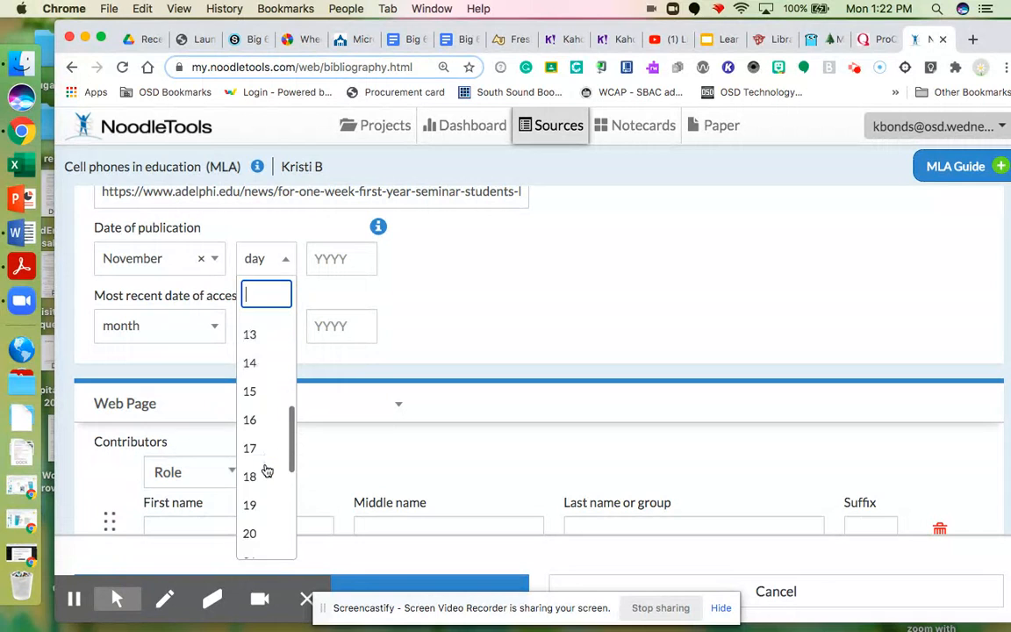
{"action": "left_click", "coordinate": [253, 453]}
{"action": "left_click", "coordinate": [347, 258]}
{"action": "type", "text": "2019"}
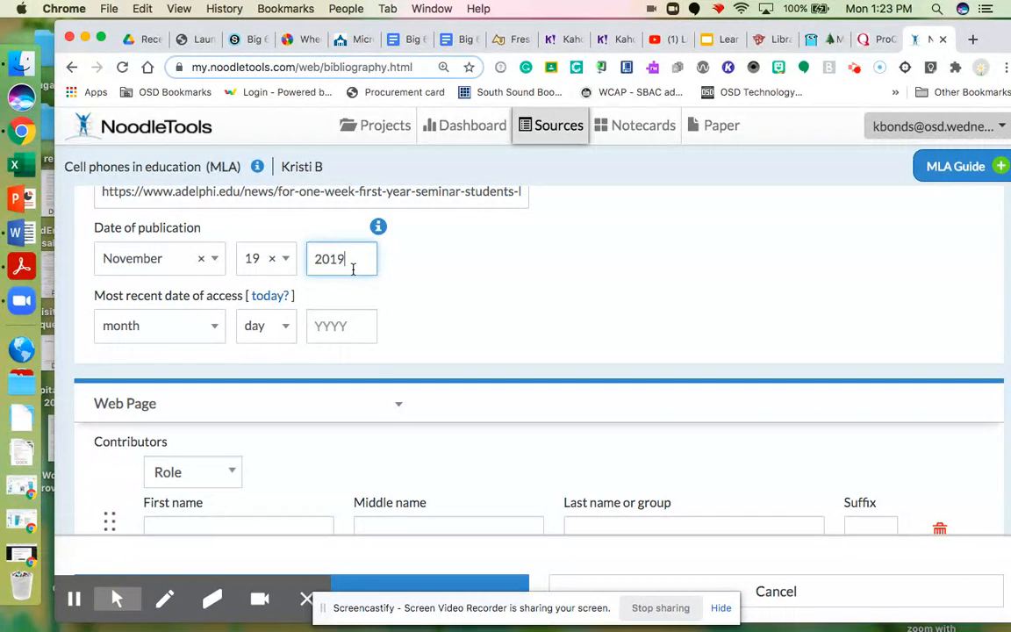
Step: Look at the copyright line at the end of the Adelphi article, and set the citation's most recent access date to today, November 2, 2020
{"action": "left_click", "coordinate": [518, 38]}
{"action": "scroll", "coordinate": [490, 309], "scroll_direction": "down", "scroll_amount": 5}
{"action": "scroll", "coordinate": [492, 351], "scroll_direction": "down", "scroll_amount": 15}
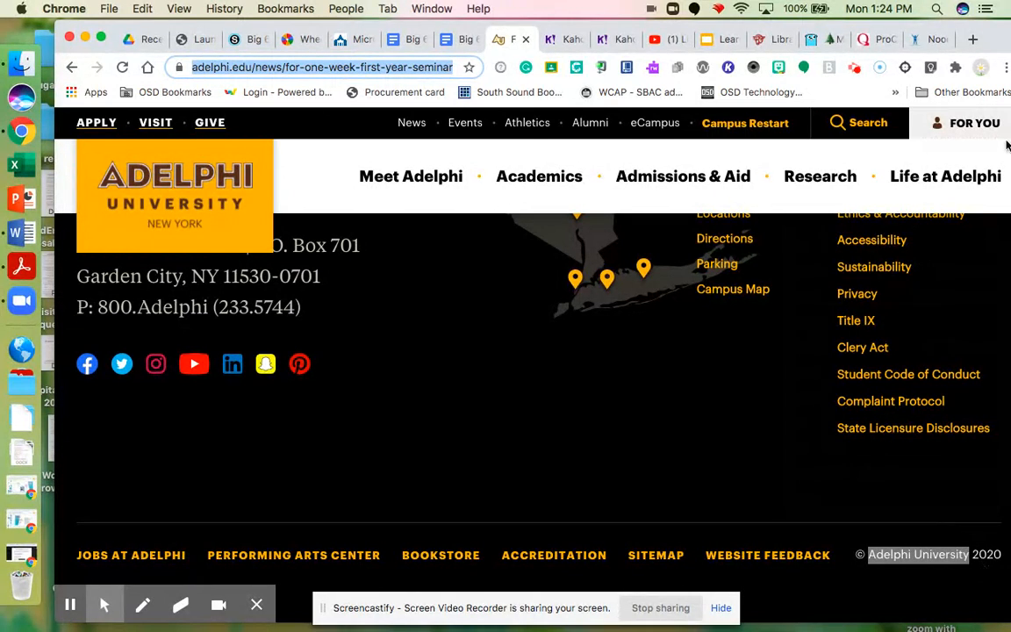
{"action": "left_click", "coordinate": [940, 38]}
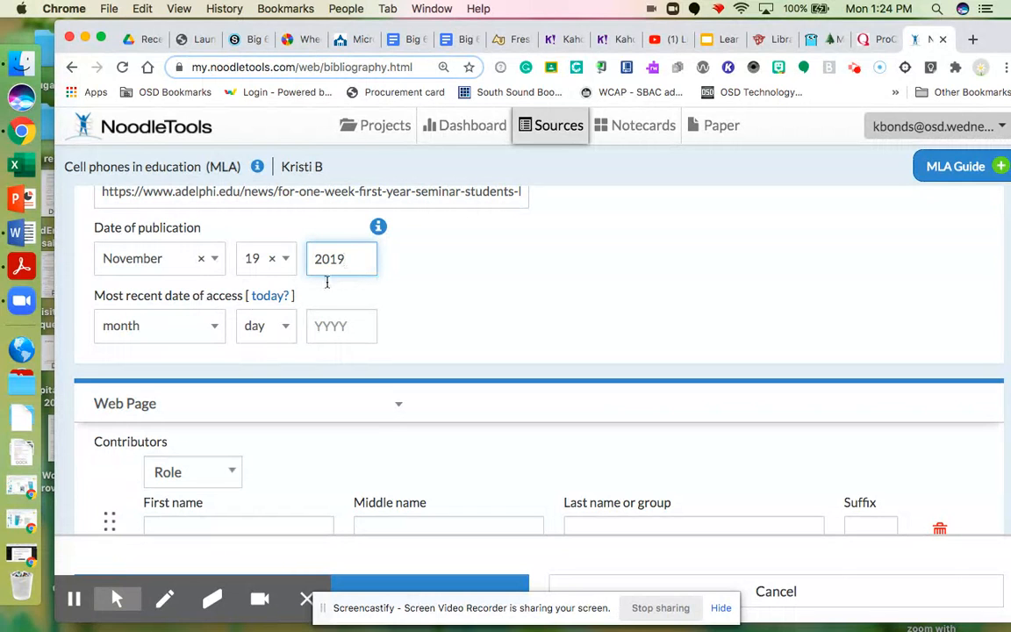
{"action": "left_click", "coordinate": [270, 297]}
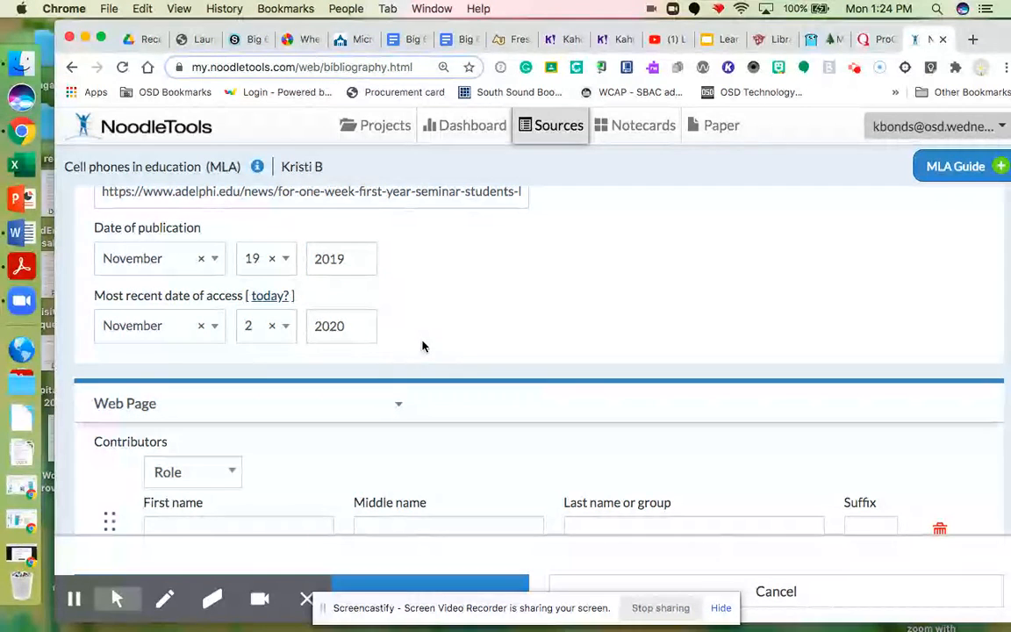
Step: Set the role of the web page's first contributor to Author
{"action": "scroll", "coordinate": [422, 347], "scroll_direction": "down", "scroll_amount": 2}
{"action": "scroll", "coordinate": [422, 347], "scroll_direction": "down", "scroll_amount": 2}
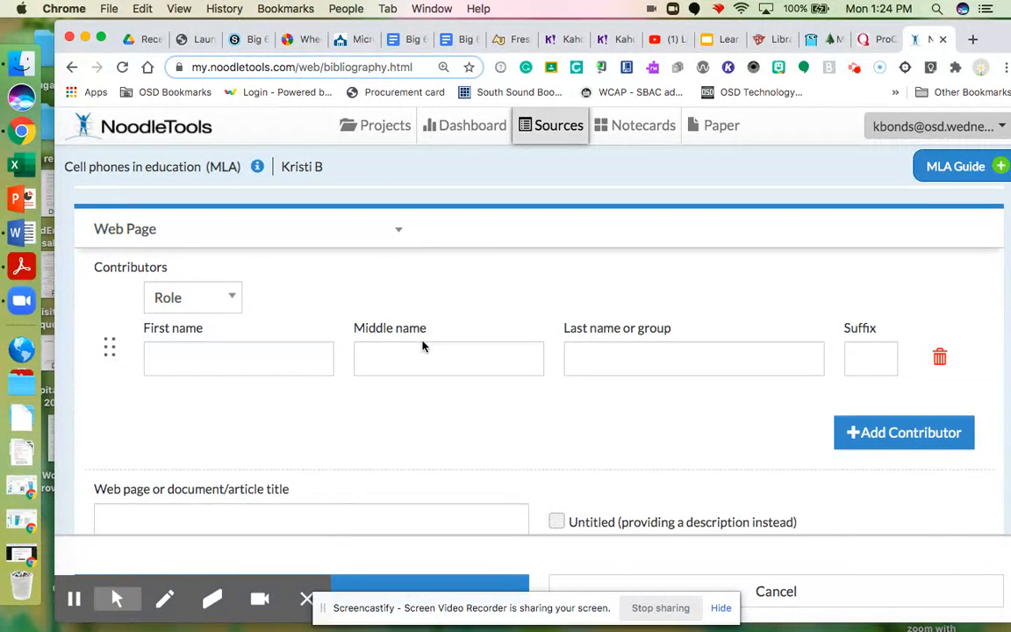
{"action": "scroll", "coordinate": [422, 346], "scroll_direction": "down", "scroll_amount": 1}
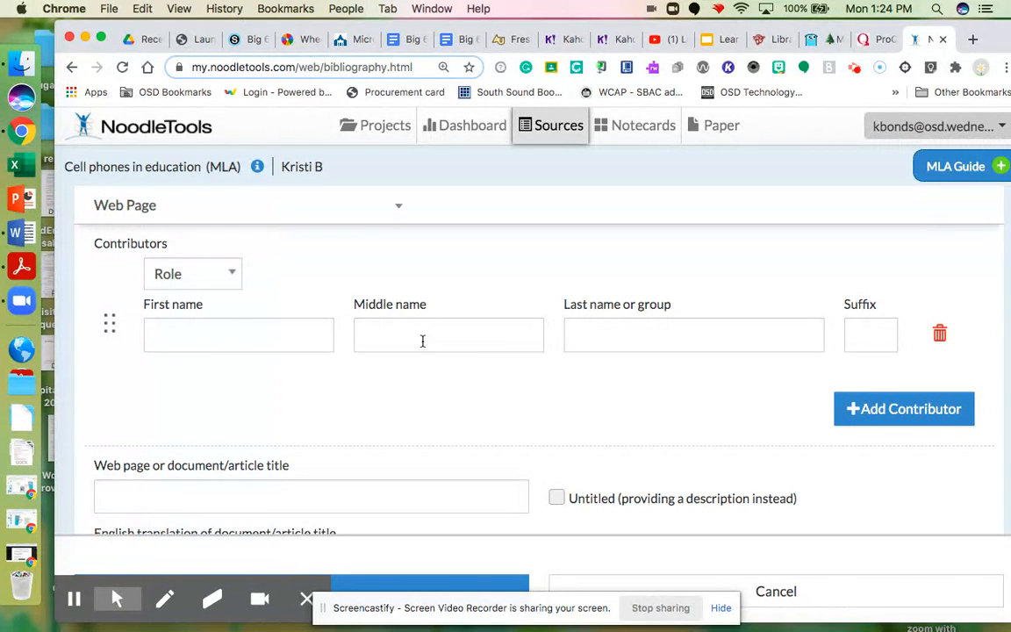
{"action": "left_click", "coordinate": [232, 275]}
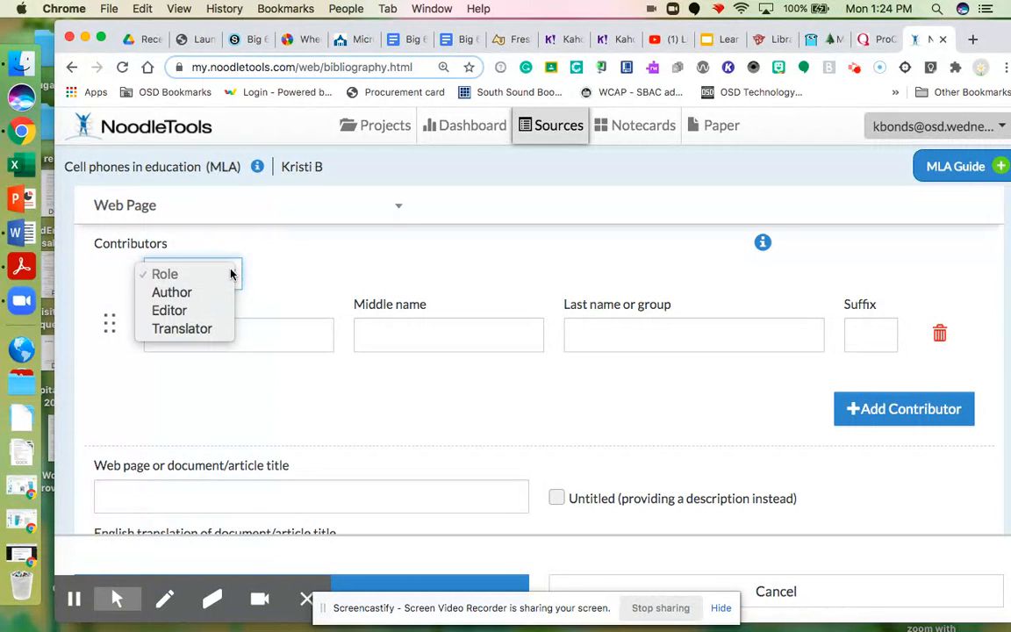
{"action": "left_click", "coordinate": [186, 297]}
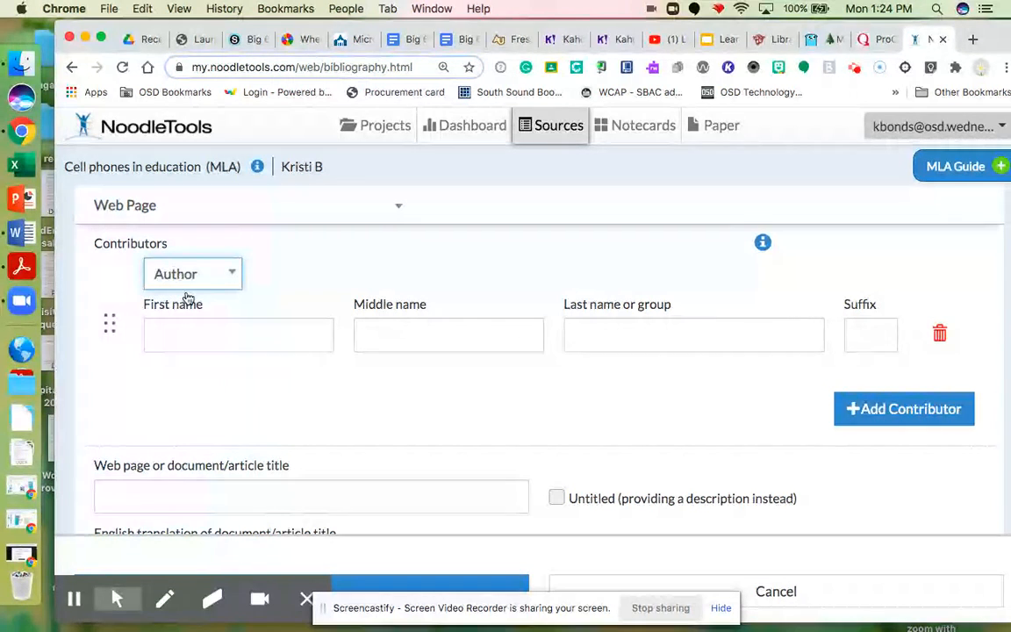
Step: Find the author's name in the Adelphi article's byline and enter the first and last name in the citation's contributor fields
{"action": "left_click", "coordinate": [186, 340]}
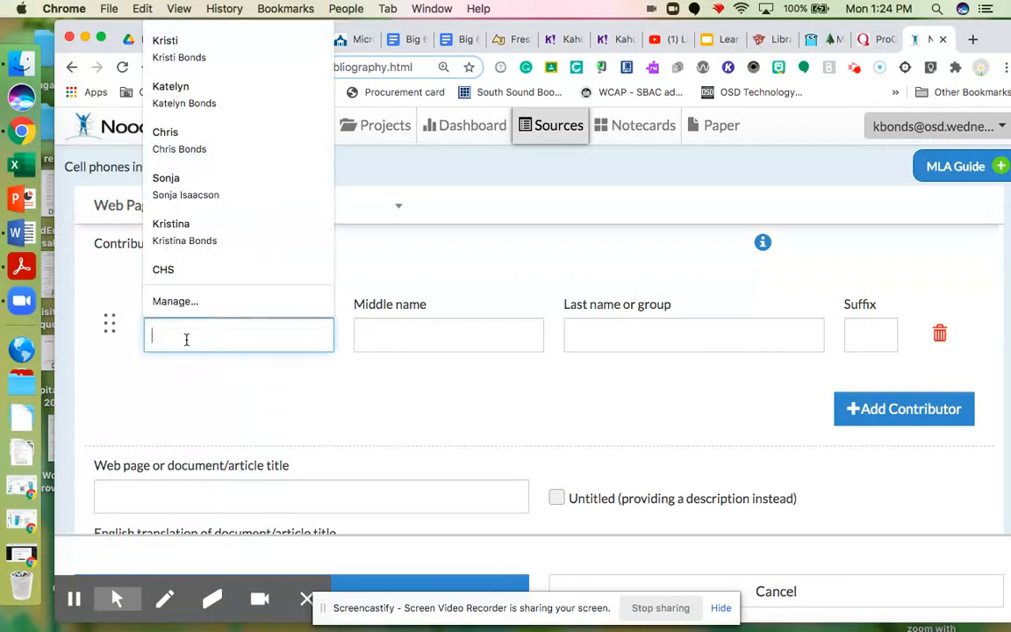
{"action": "left_click", "coordinate": [513, 42]}
{"action": "scroll", "coordinate": [408, 337], "scroll_direction": "up", "scroll_amount": 15}
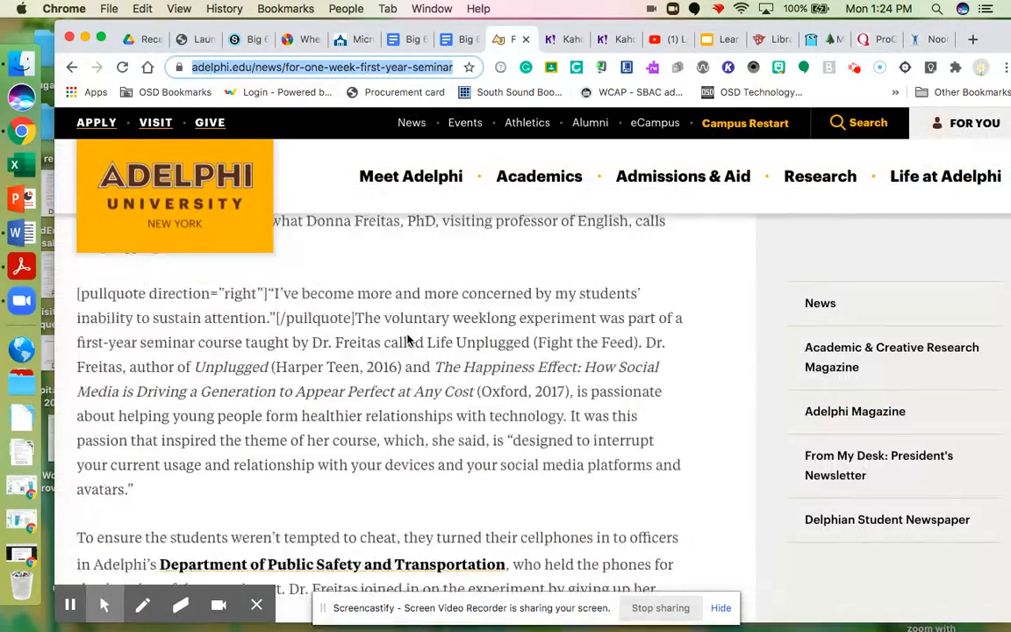
{"action": "scroll", "coordinate": [408, 335], "scroll_direction": "up", "scroll_amount": 5}
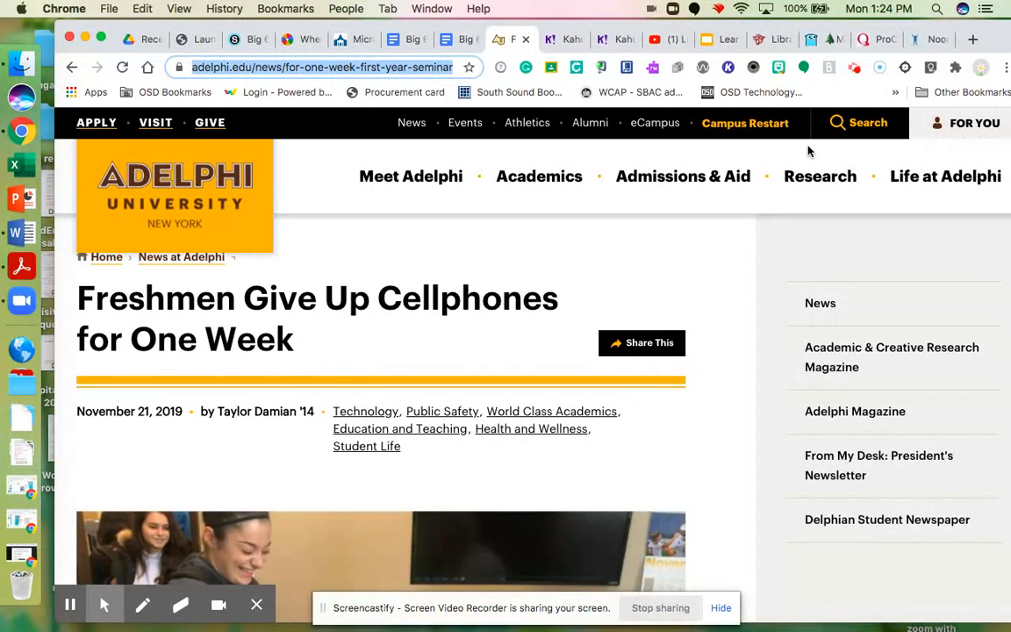
{"action": "left_click", "coordinate": [921, 41]}
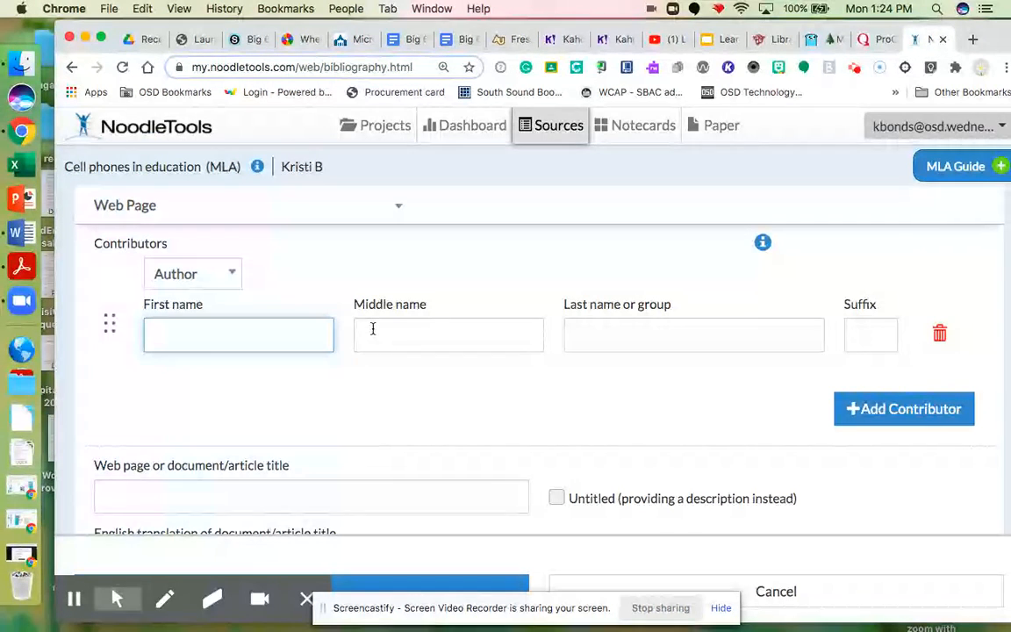
{"action": "type", "text": "Taylor"}
{"action": "key", "text": "Tab"}
{"action": "key", "text": "Tab"}
{"action": "type", "text": "D"}
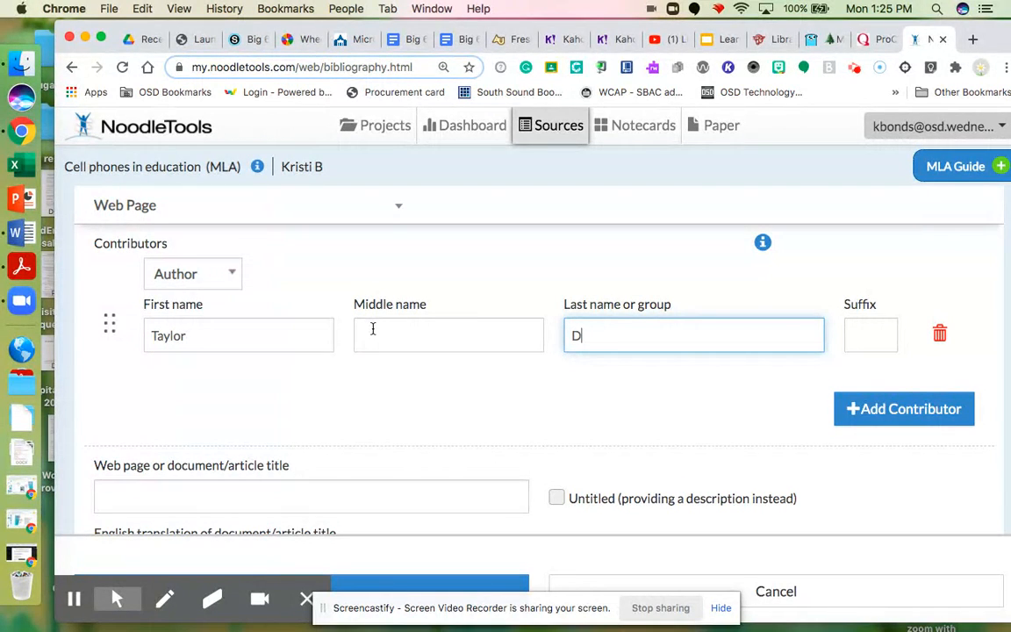
{"action": "type", "text": "amain"}
Step: Check the author's last name against the article's byline and correct its spelling in the citation
{"action": "left_click", "coordinate": [506, 40]}
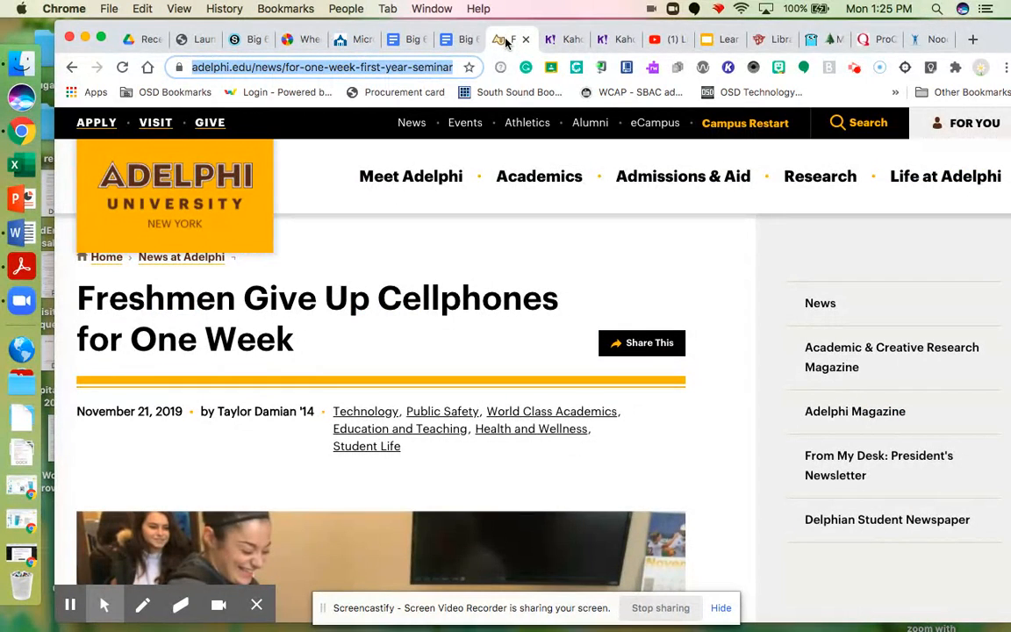
{"action": "left_click", "coordinate": [922, 39]}
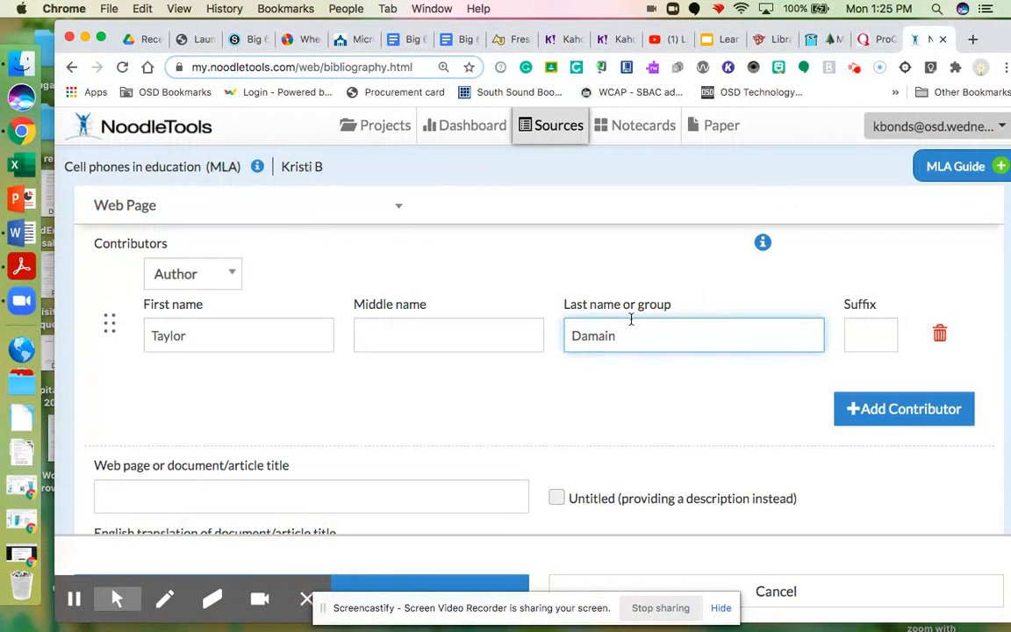
{"action": "left_click", "coordinate": [605, 336]}
{"action": "key", "text": "BackSpace"}
{"action": "key", "text": "BackSpace"}
{"action": "type", "text": "ia"}
Step: Add a second contributor with the Author role, and delete that empty contributor entry again
{"action": "left_click", "coordinate": [877, 413]}
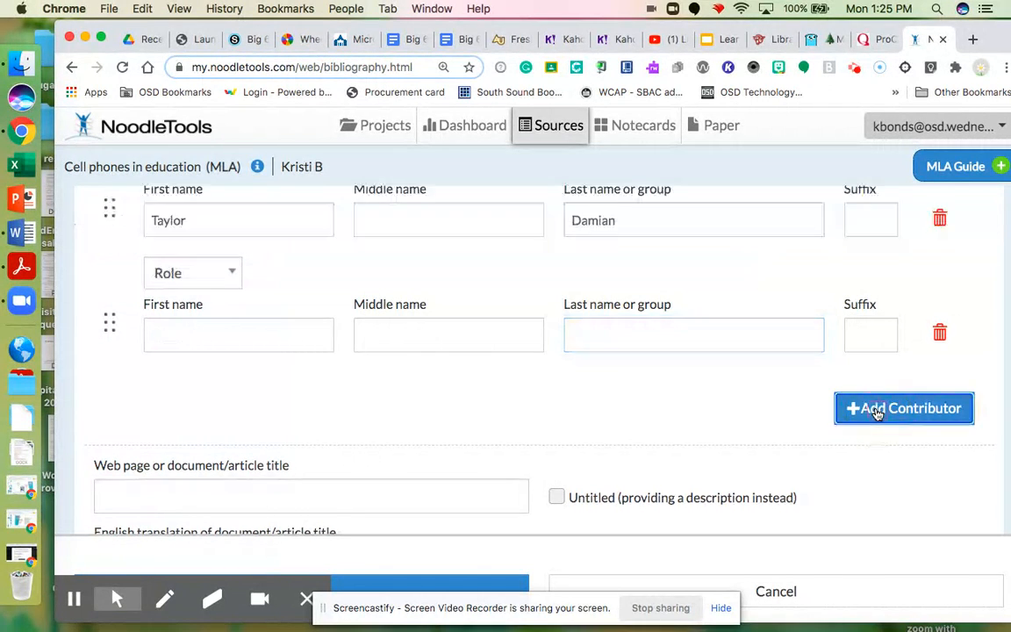
{"action": "left_click", "coordinate": [230, 274]}
{"action": "left_click", "coordinate": [211, 294]}
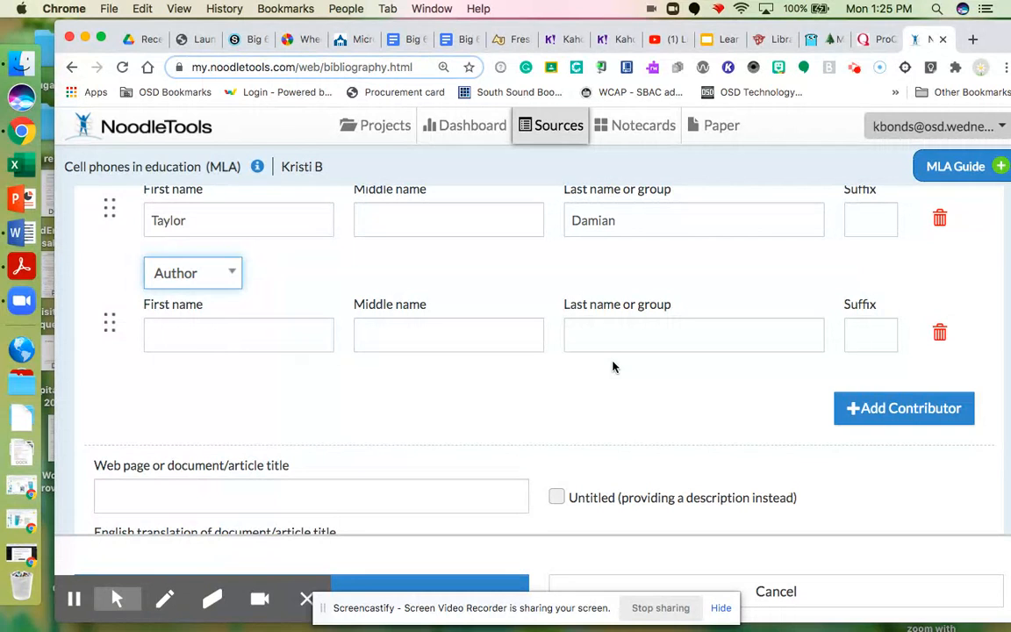
{"action": "left_click", "coordinate": [940, 338]}
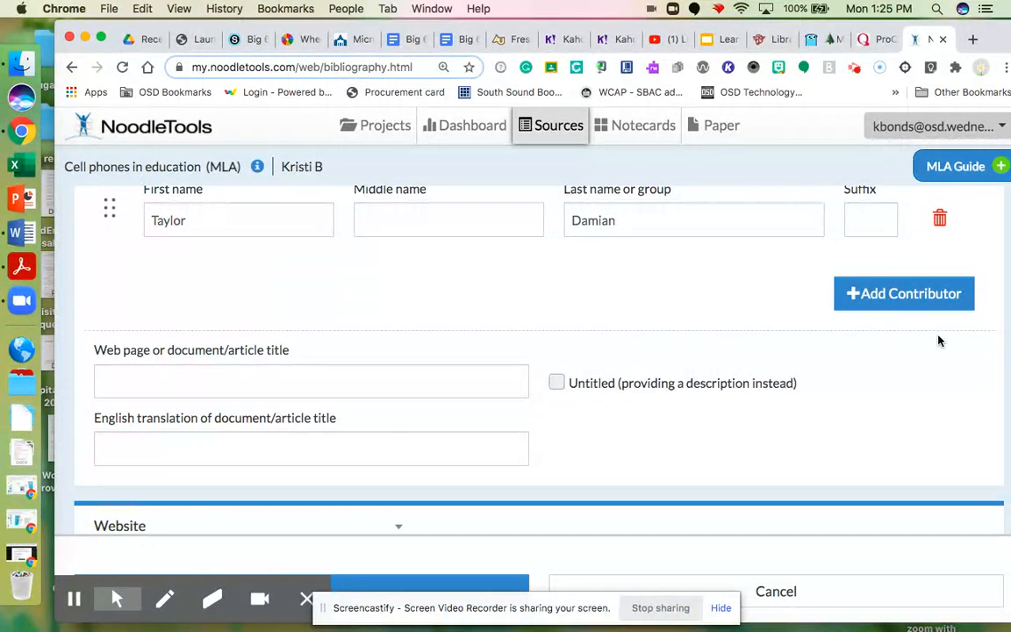
Step: Copy the headline "Freshmen Give Up Cellphones for One Week" from the Adelphi article into the citation's web page or article title
{"action": "scroll", "coordinate": [687, 329], "scroll_direction": "up", "scroll_amount": 2}
{"action": "scroll", "coordinate": [687, 329], "scroll_direction": "down", "scroll_amount": 3}
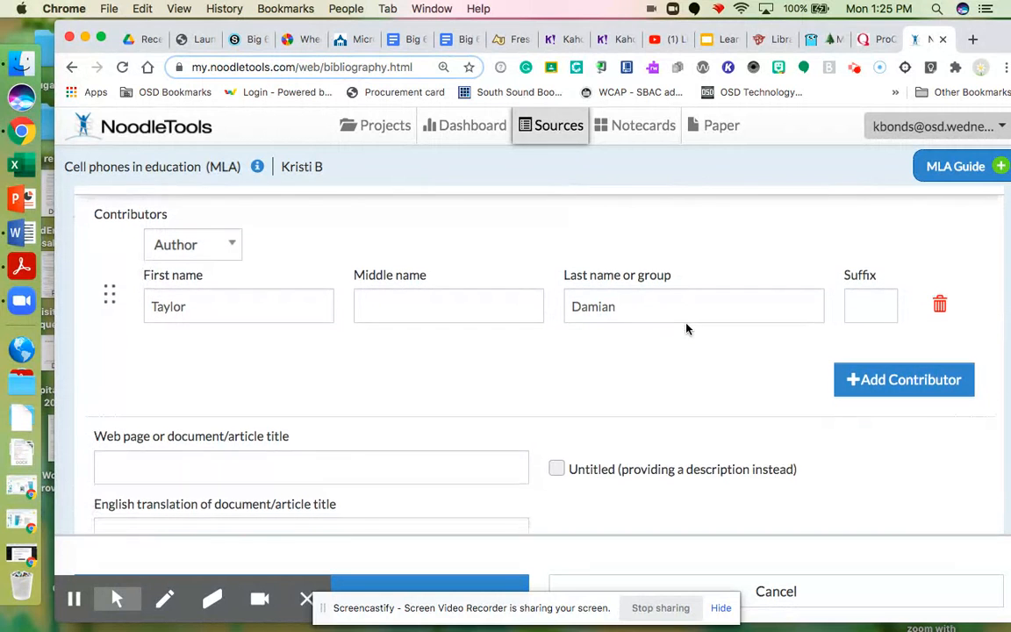
{"action": "scroll", "coordinate": [687, 329], "scroll_direction": "down", "scroll_amount": 2}
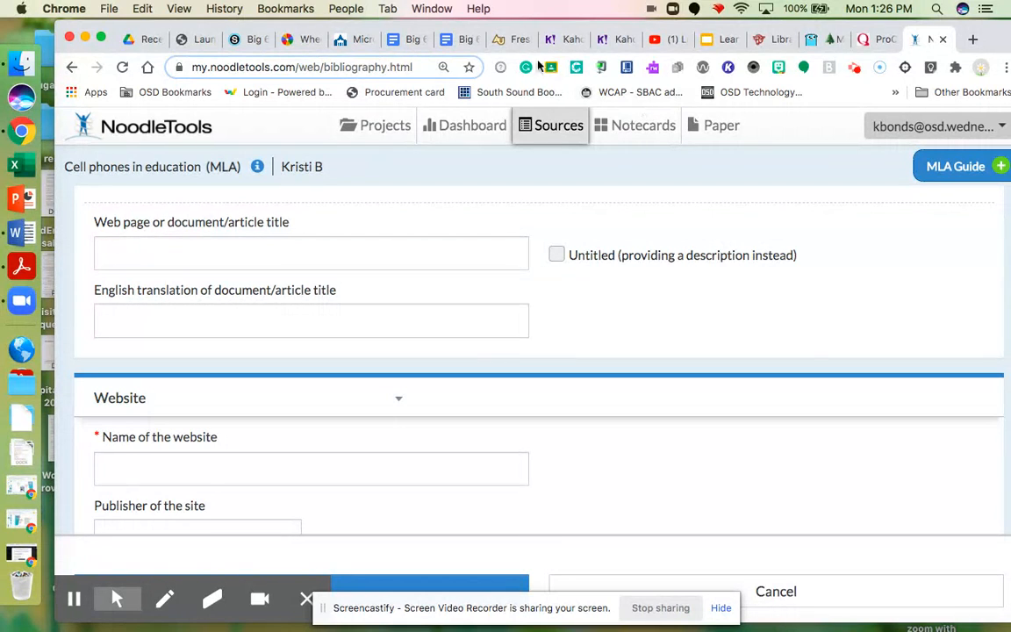
{"action": "left_click", "coordinate": [518, 40]}
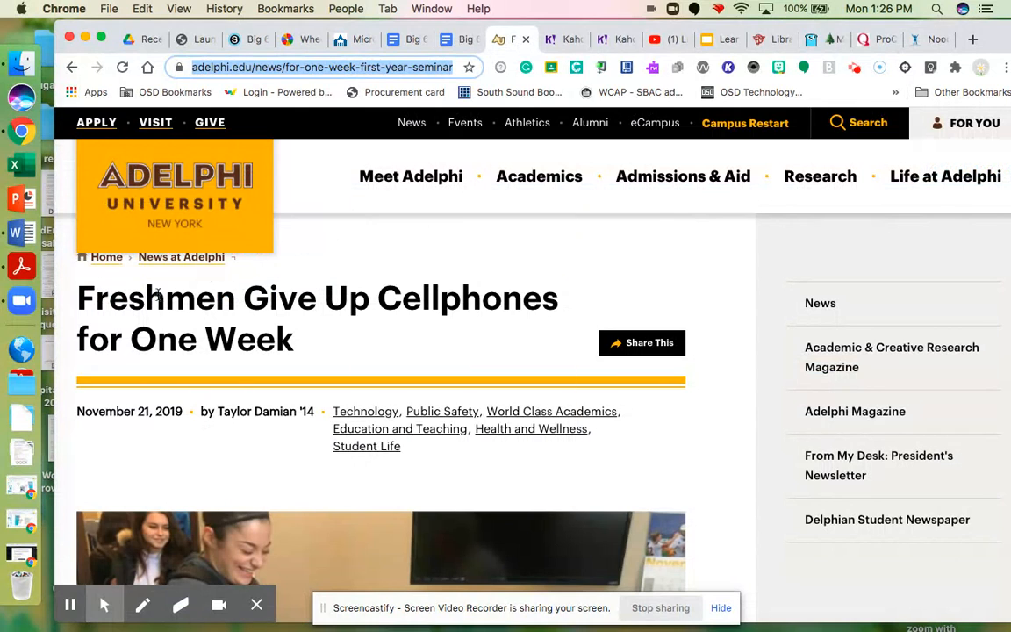
{"action": "left_click_drag", "start_coordinate": [78, 292], "coordinate": [297, 341]}
{"action": "key", "text": "super+c"}
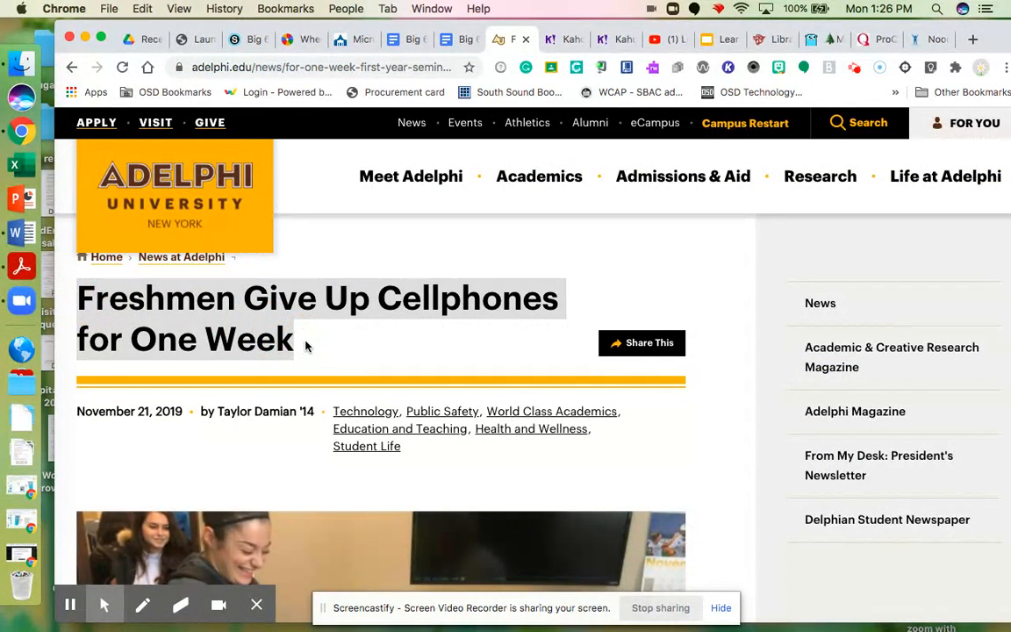
{"action": "left_click", "coordinate": [923, 41]}
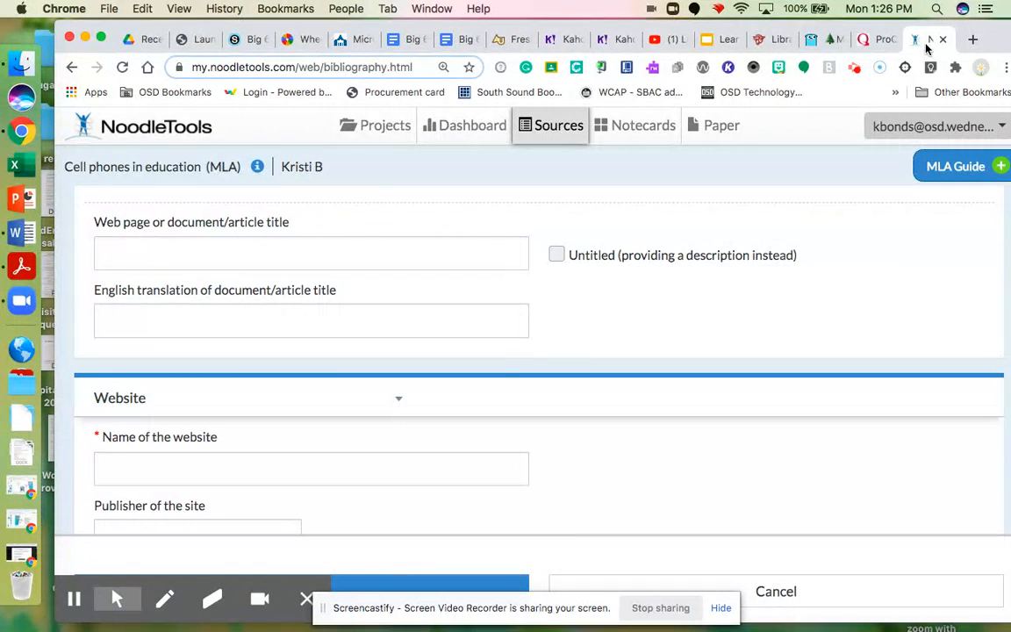
{"action": "left_click", "coordinate": [402, 471]}
{"action": "left_click", "coordinate": [375, 253]}
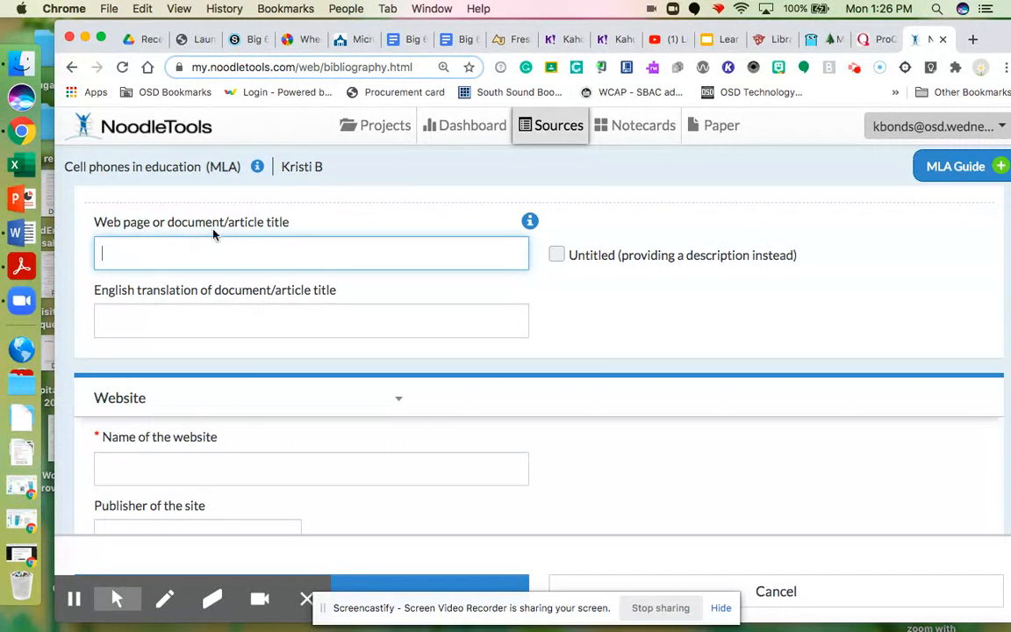
{"action": "key", "text": "super+v"}
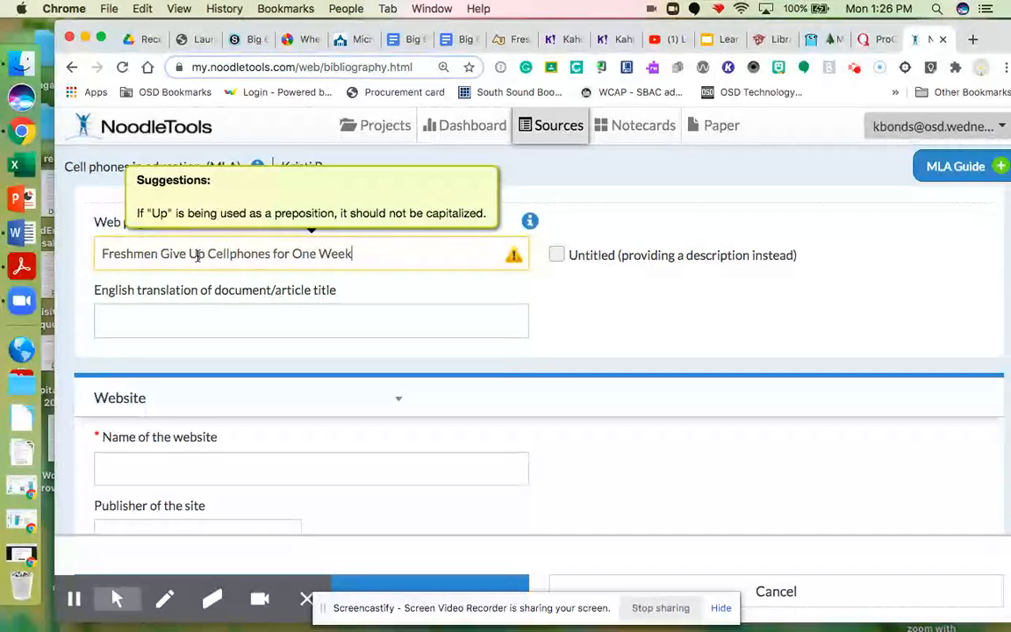
{"action": "left_click", "coordinate": [590, 195]}
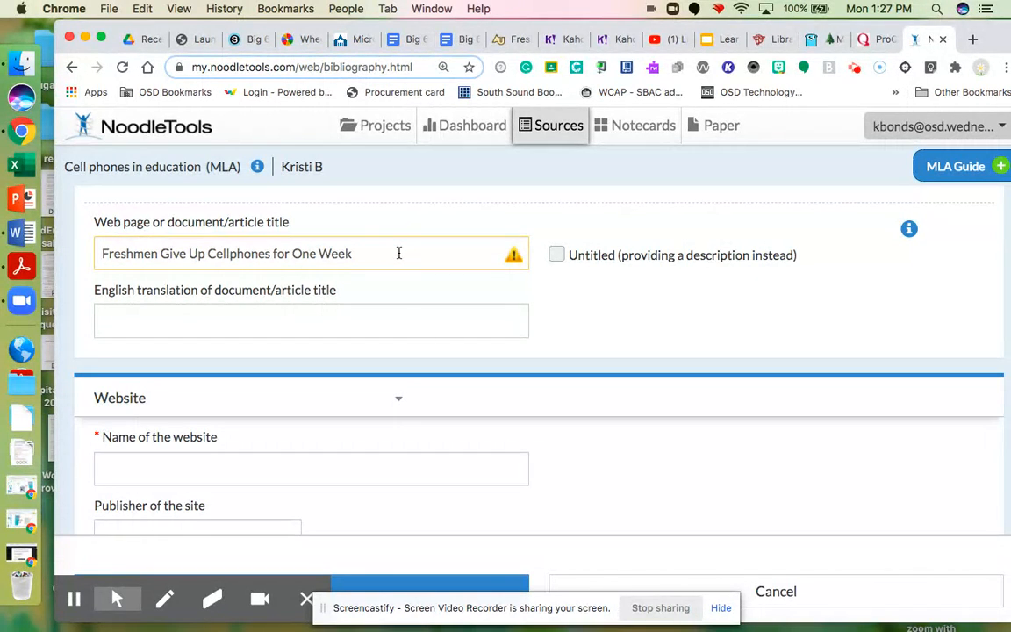
Step: Copy "Adelphi University" from the copyright line at the end of the article into the citation's website name, and check it against the source
{"action": "scroll", "coordinate": [398, 253], "scroll_direction": "down", "scroll_amount": 5}
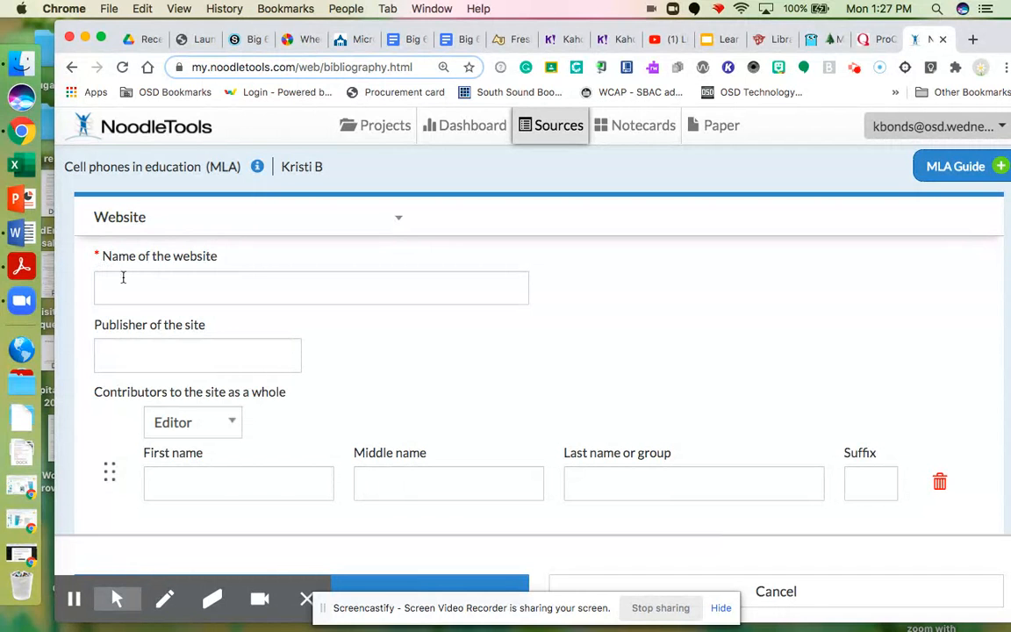
{"action": "left_click", "coordinate": [517, 40]}
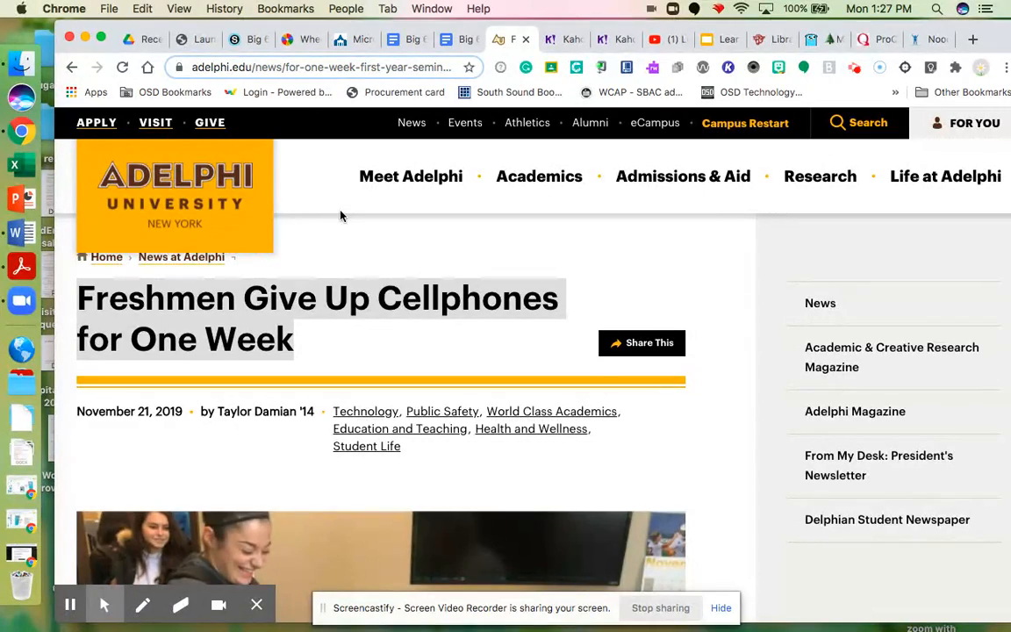
{"action": "scroll", "coordinate": [340, 215], "scroll_direction": "down", "scroll_amount": 5}
{"action": "scroll", "coordinate": [645, 384], "scroll_direction": "down", "scroll_amount": 15}
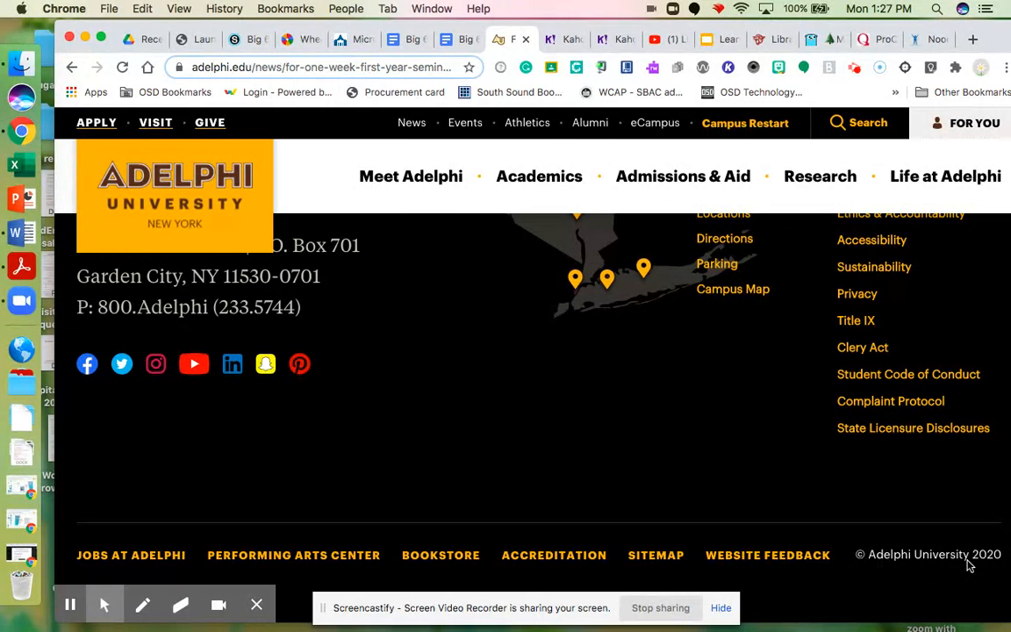
{"action": "left_click_drag", "start_coordinate": [966, 566], "coordinate": [869, 556]}
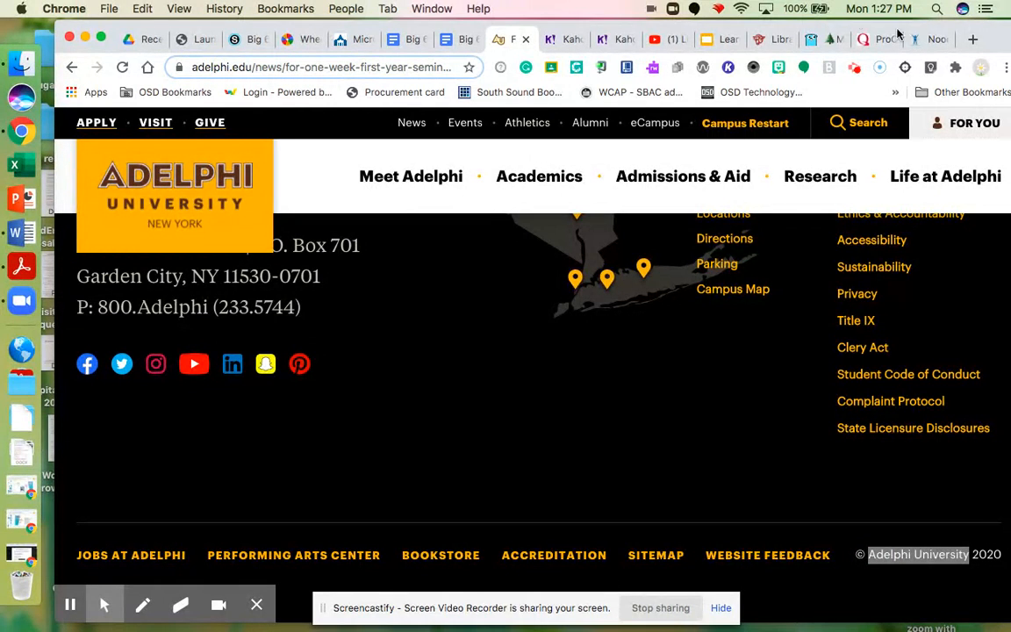
{"action": "left_click", "coordinate": [930, 40]}
{"action": "left_click", "coordinate": [248, 291]}
{"action": "key", "text": "super+v"}
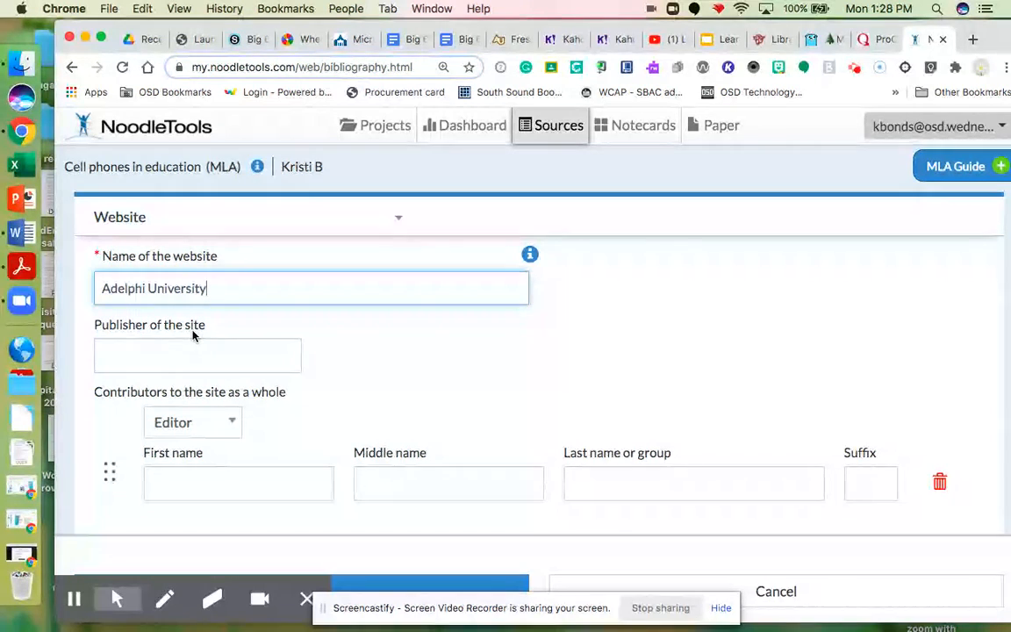
{"action": "left_click", "coordinate": [514, 39]}
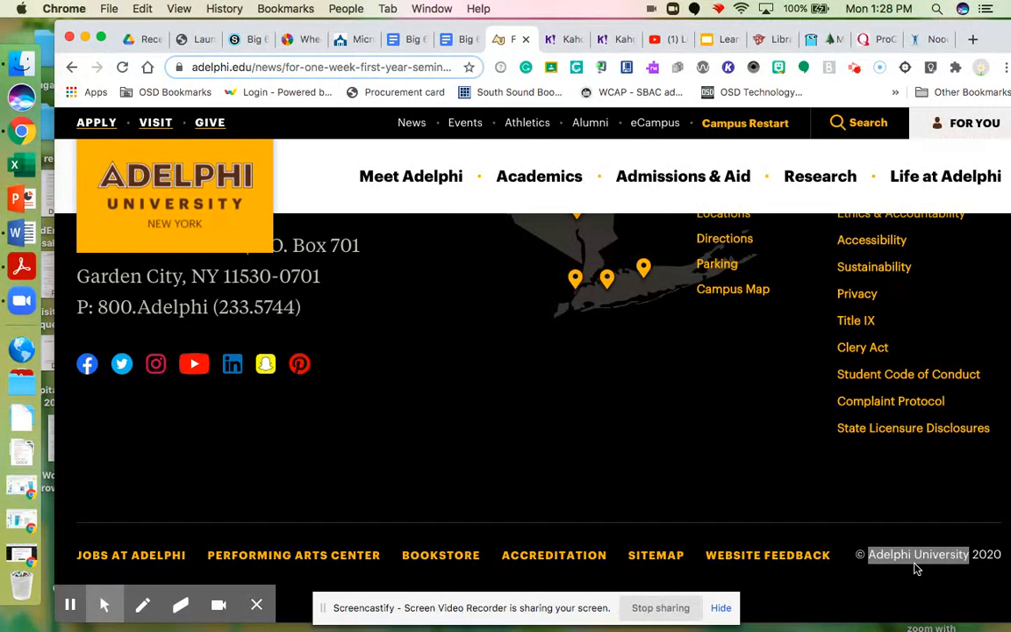
{"action": "left_click", "coordinate": [933, 40]}
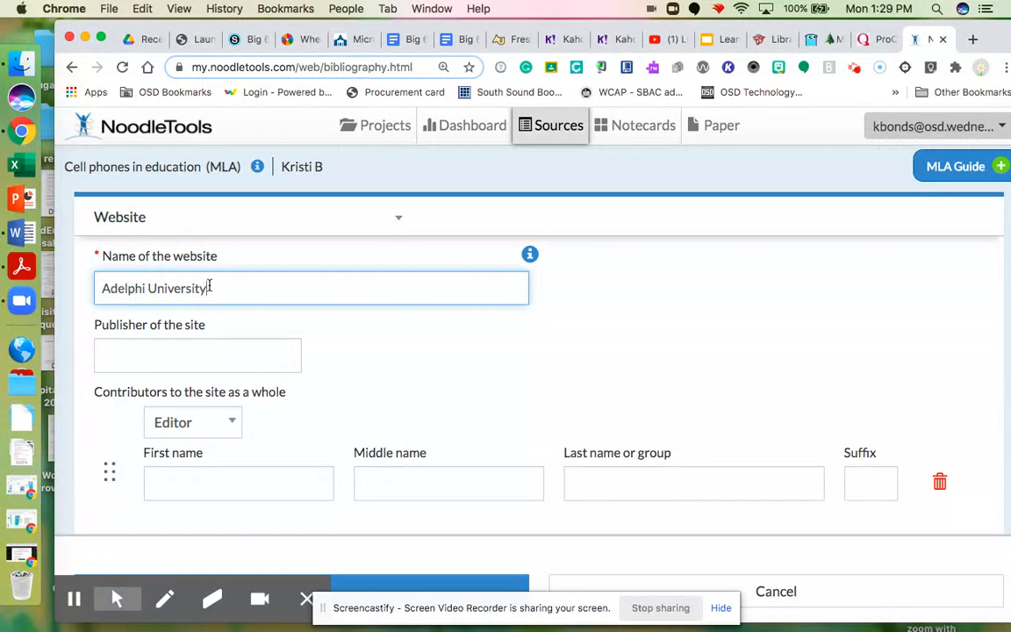
Step: Review the remaining website and annotation fields, leave them blank, and save the web page citation to the project's sources
{"action": "scroll", "coordinate": [371, 362], "scroll_direction": "down", "scroll_amount": 5}
{"action": "scroll", "coordinate": [370, 363], "scroll_direction": "down", "scroll_amount": 10}
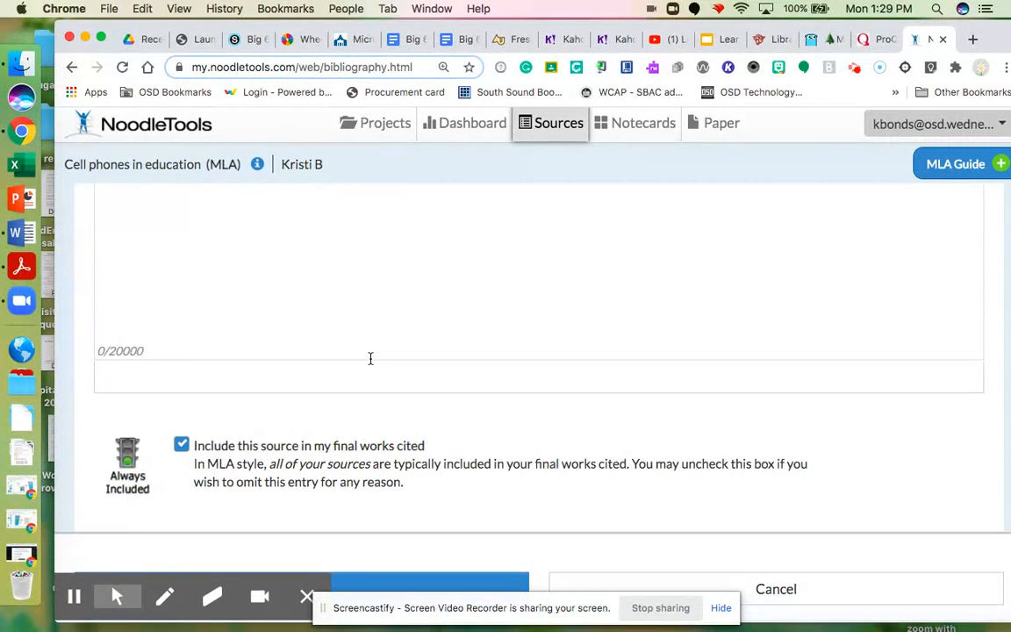
{"action": "scroll", "coordinate": [370, 360], "scroll_direction": "up", "scroll_amount": 15}
{"action": "scroll", "coordinate": [370, 363], "scroll_direction": "up", "scroll_amount": 2}
{"action": "scroll", "coordinate": [370, 363], "scroll_direction": "down", "scroll_amount": 14}
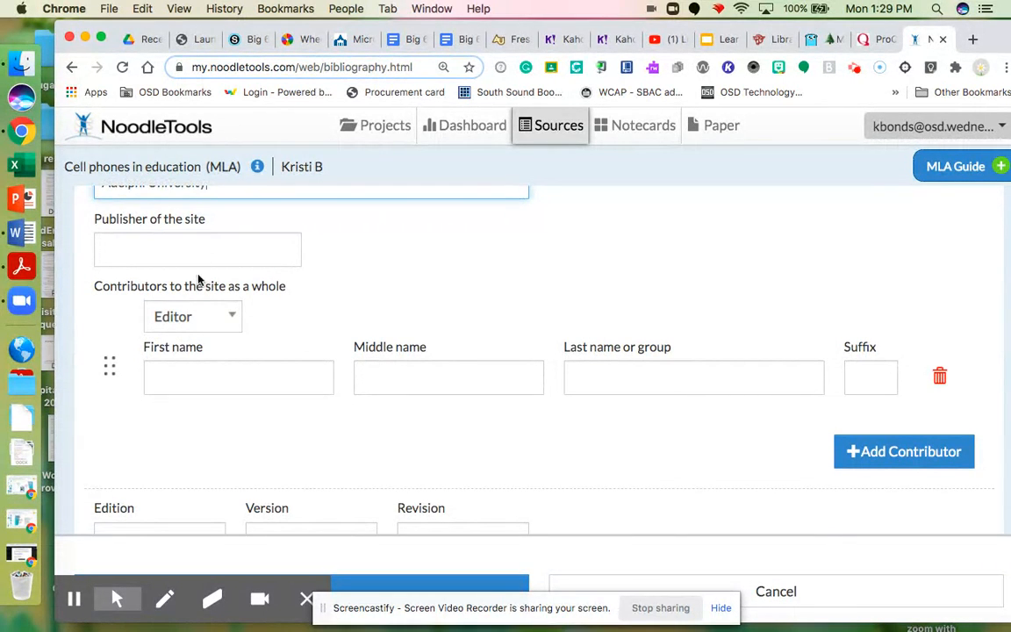
{"action": "scroll", "coordinate": [392, 376], "scroll_direction": "down", "scroll_amount": 5}
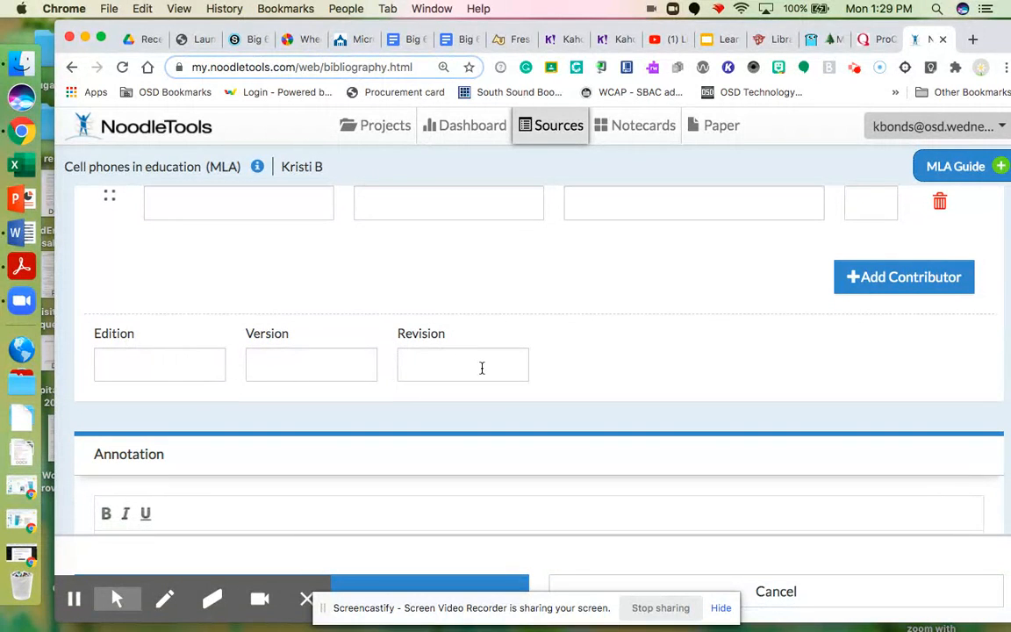
{"action": "scroll", "coordinate": [604, 366], "scroll_direction": "down", "scroll_amount": 5}
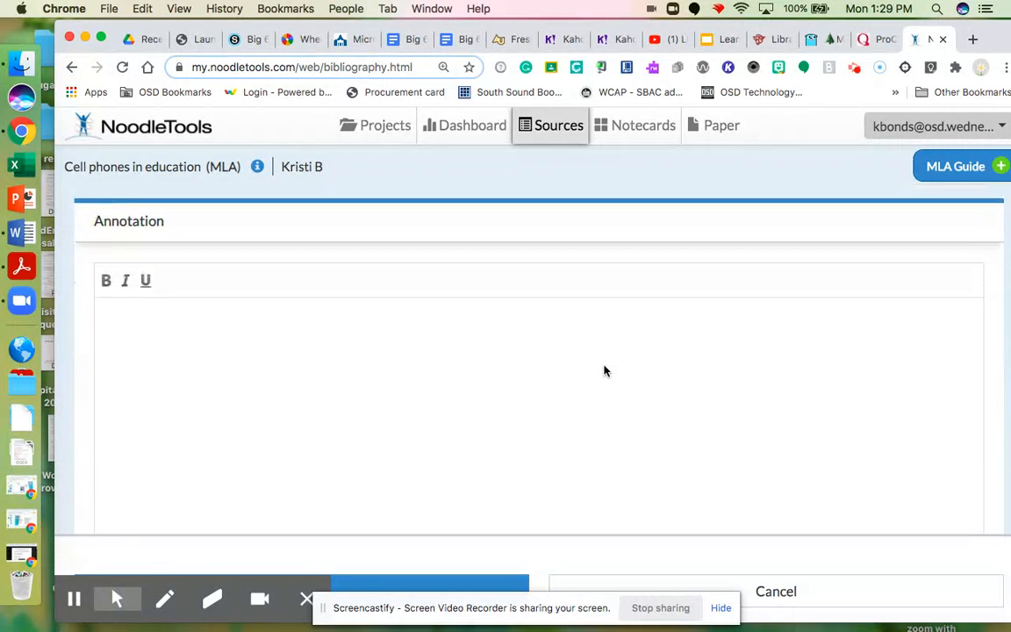
{"action": "scroll", "coordinate": [604, 366], "scroll_direction": "down", "scroll_amount": 4}
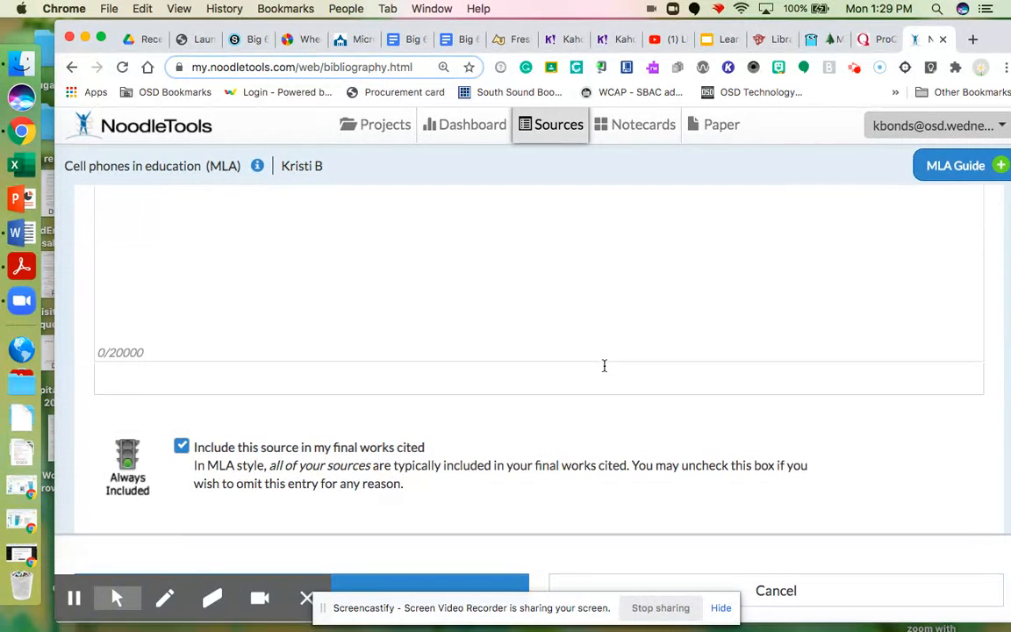
{"action": "left_click", "coordinate": [438, 587]}
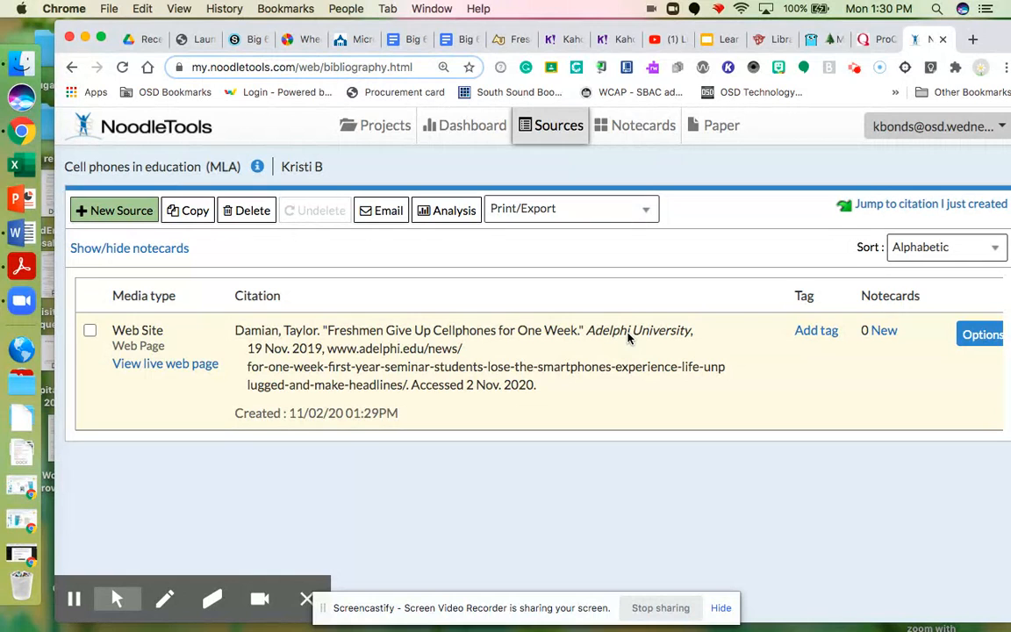
Step: Start a notecard for the Adelphi source, and copy the article's paragraph on what the professor hopes students consider after the experiment
{"action": "left_click", "coordinate": [884, 332]}
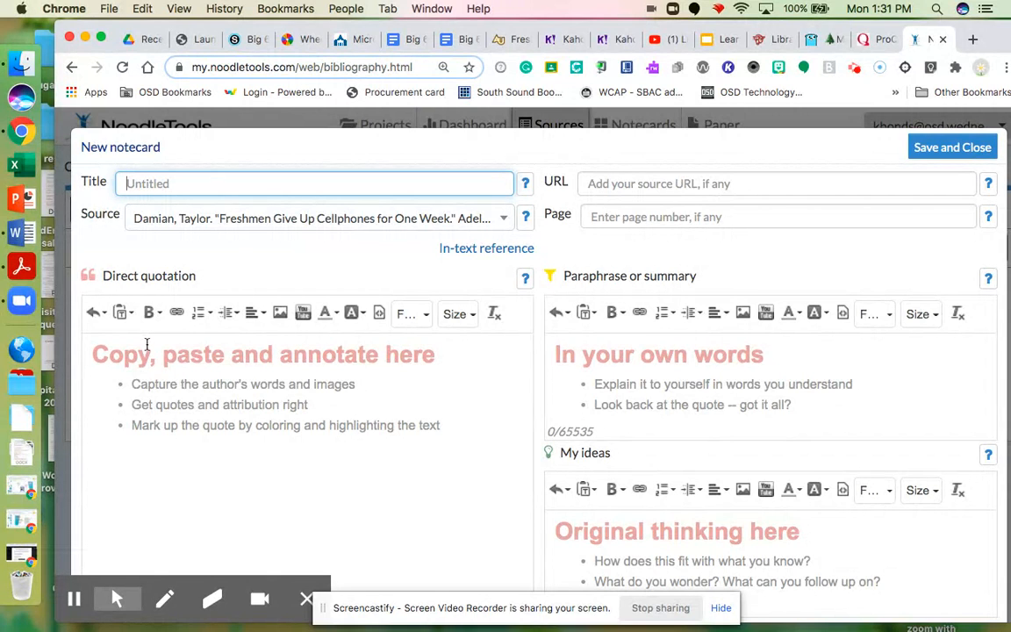
{"action": "left_click", "coordinate": [520, 39]}
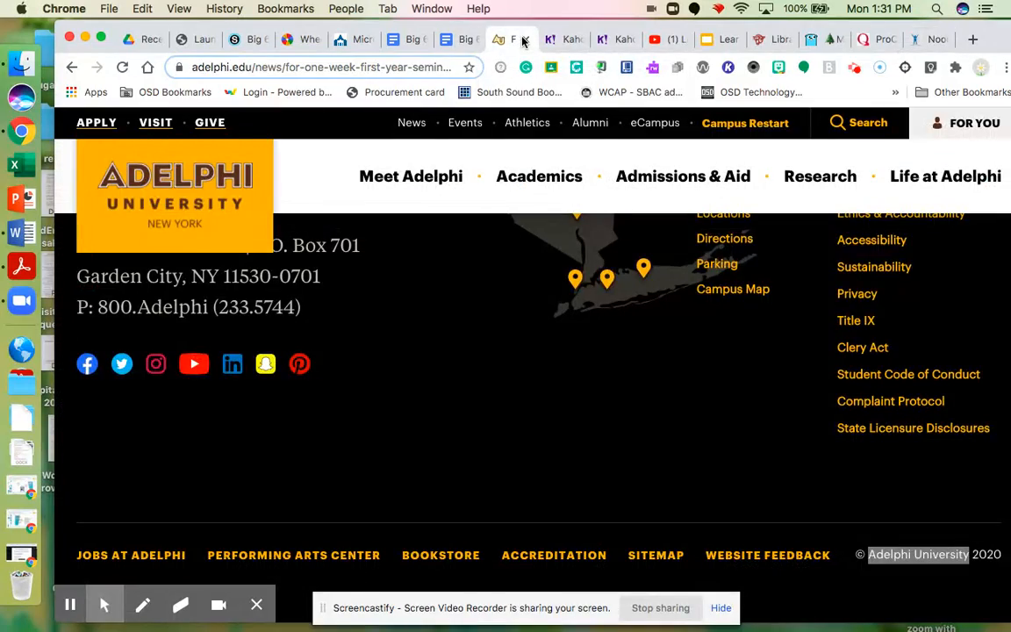
{"action": "scroll", "coordinate": [506, 468], "scroll_direction": "up", "scroll_amount": 15}
{"action": "scroll", "coordinate": [506, 468], "scroll_direction": "up", "scroll_amount": 3}
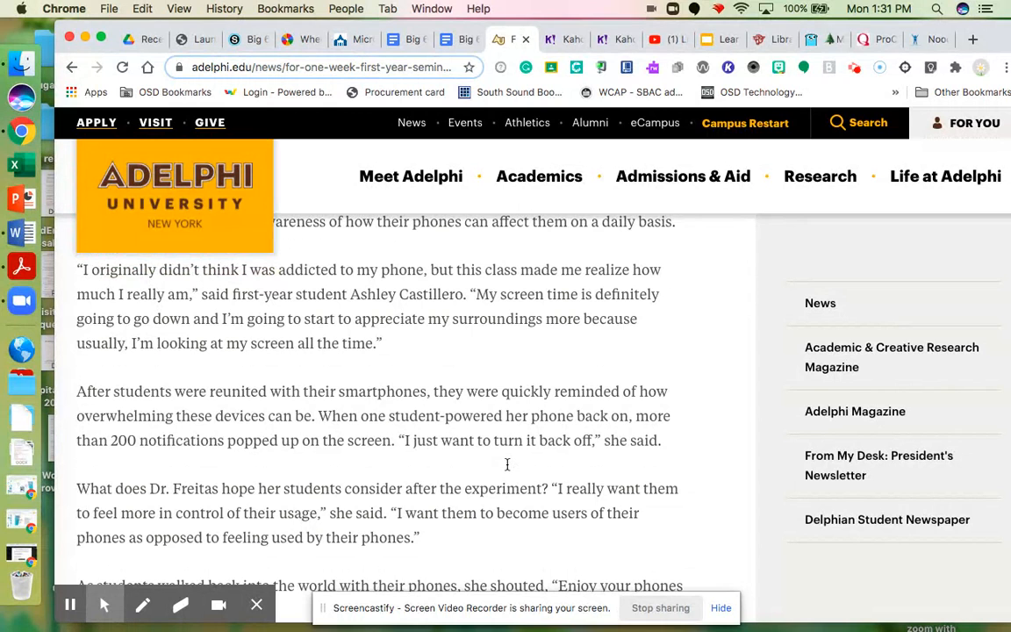
{"action": "scroll", "coordinate": [507, 465], "scroll_direction": "up", "scroll_amount": 2}
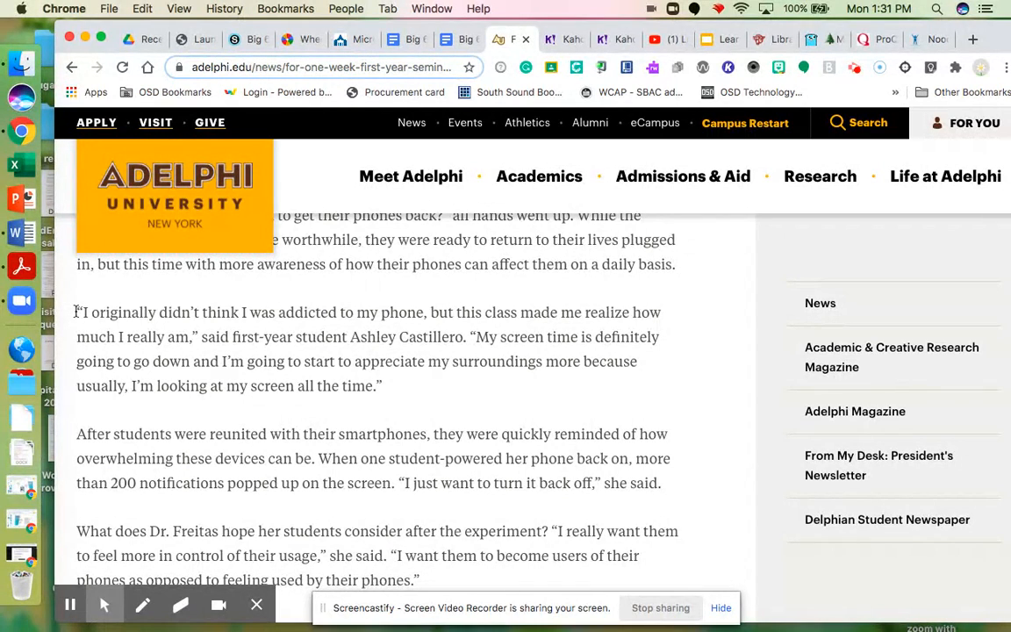
{"action": "left_click_drag", "start_coordinate": [77, 312], "coordinate": [392, 392]}
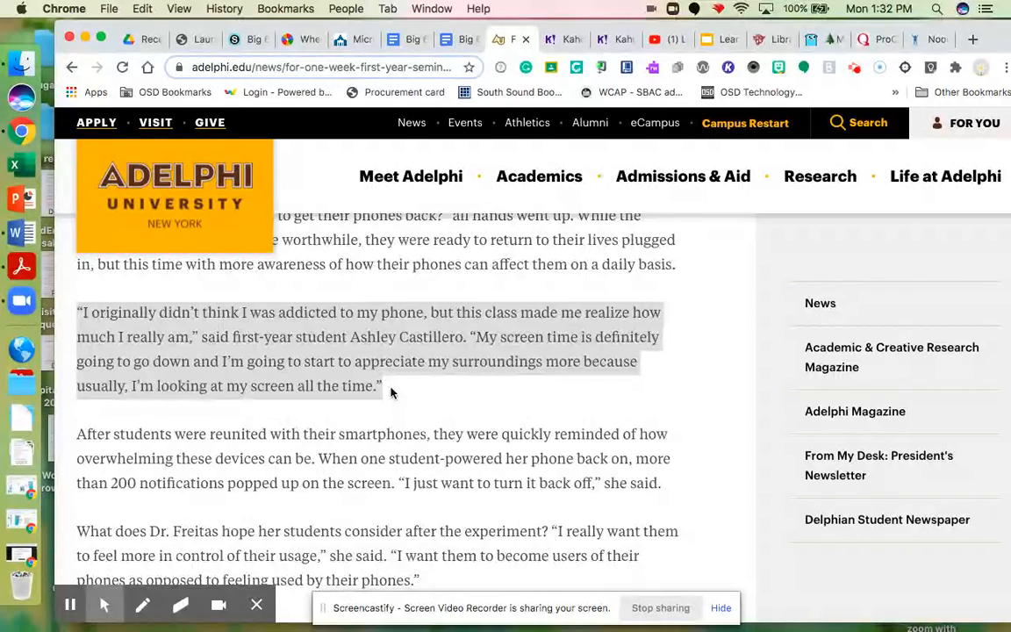
{"action": "scroll", "coordinate": [391, 392], "scroll_direction": "down", "scroll_amount": 3}
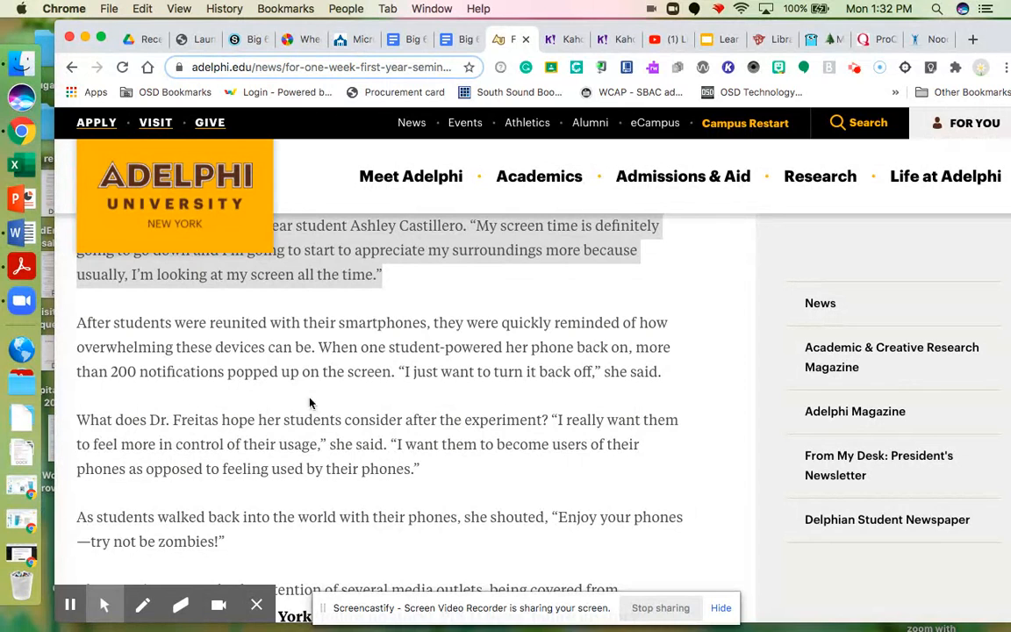
{"action": "left_click", "coordinate": [77, 419]}
{"action": "left_click_drag", "start_coordinate": [77, 419], "coordinate": [433, 474]}
{"action": "key", "text": "super+c"}
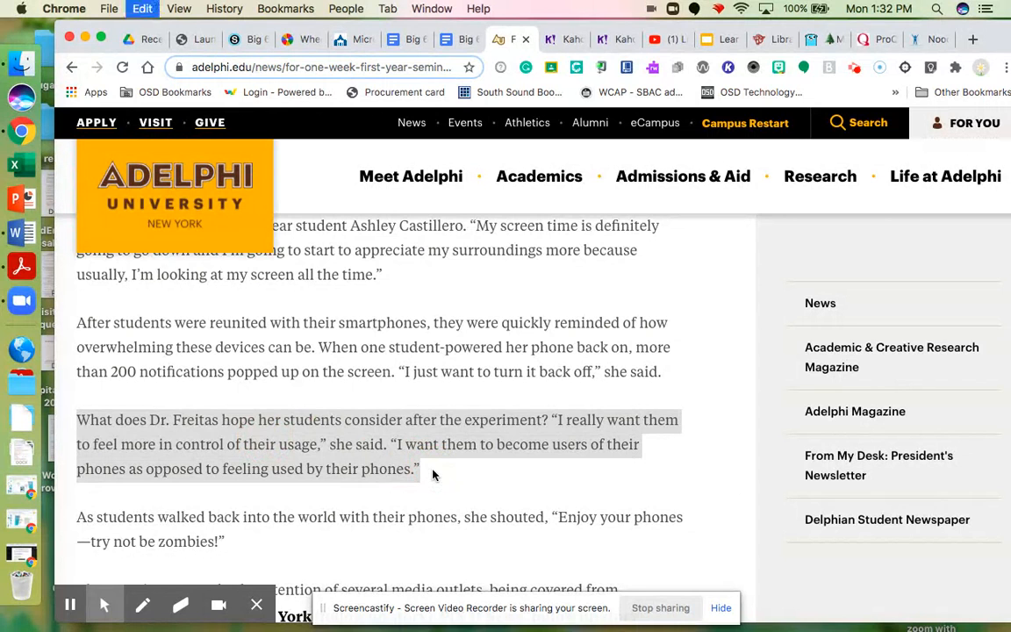
Step: Paste the copied article paragraph into the new notecard's direct quotation
{"action": "left_click", "coordinate": [67, 609]}
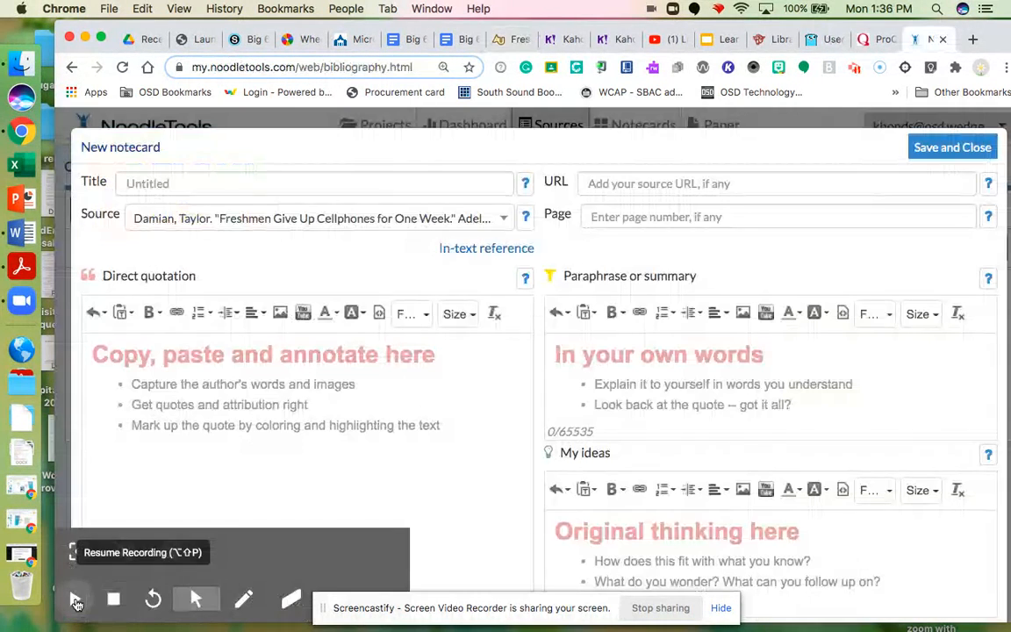
{"action": "left_click", "coordinate": [74, 601]}
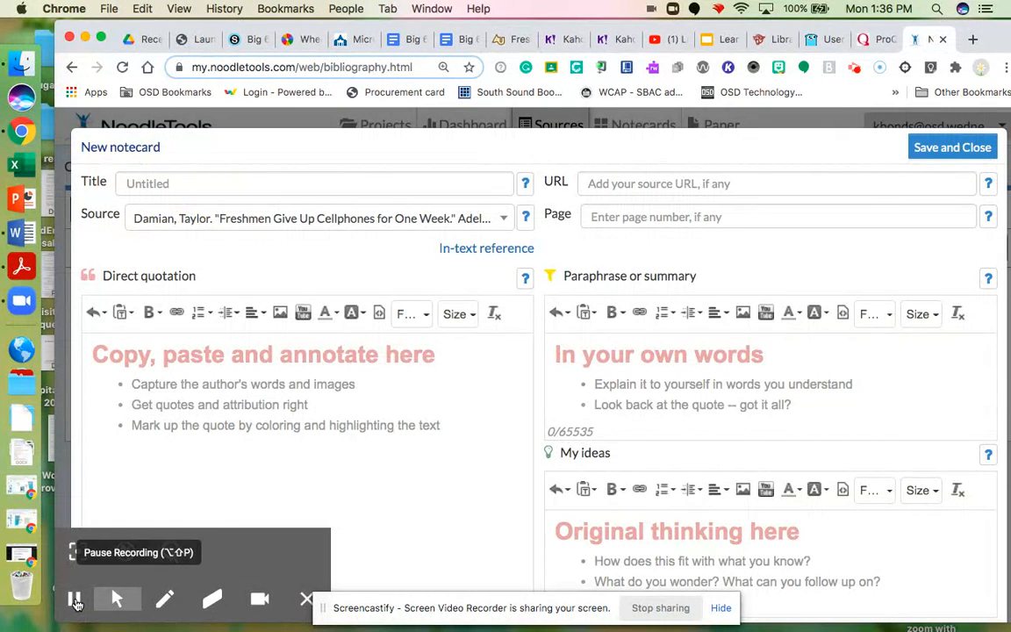
{"action": "left_click", "coordinate": [103, 360]}
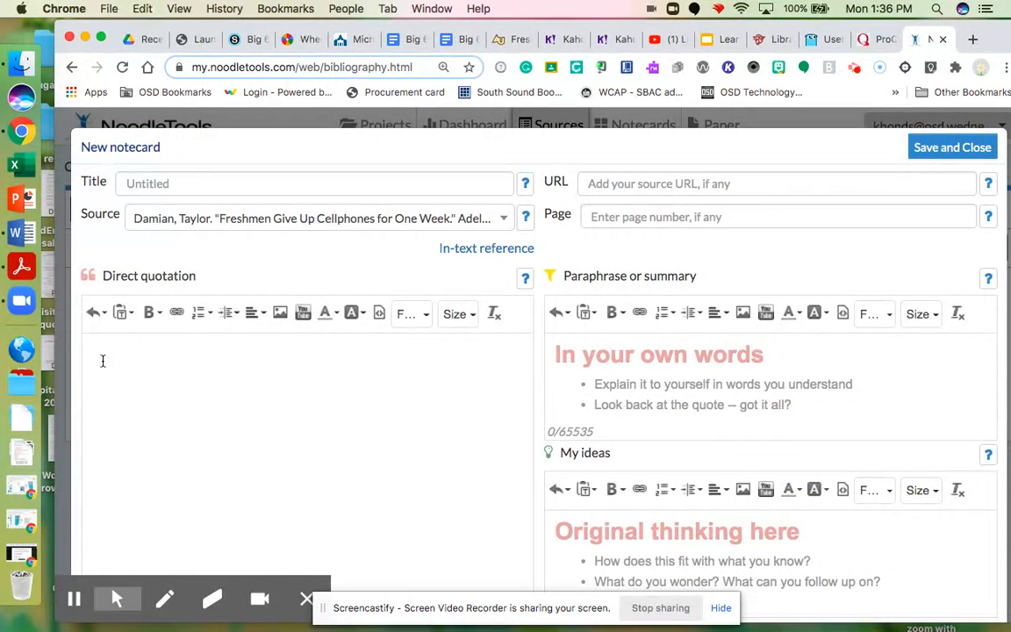
{"action": "key", "text": "super+v"}
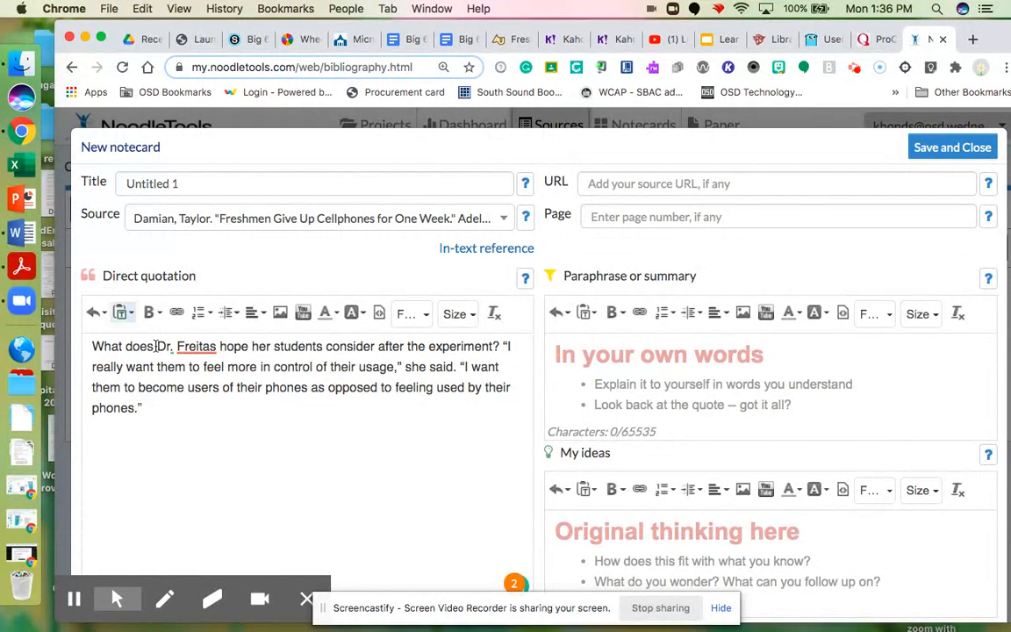
Step: Add an opening double quotation mark before "What does", and put the inner quote ending in "their usage," in single quotation marks
{"action": "left_click", "coordinate": [501, 347]}
{"action": "left_click", "coordinate": [92, 346]}
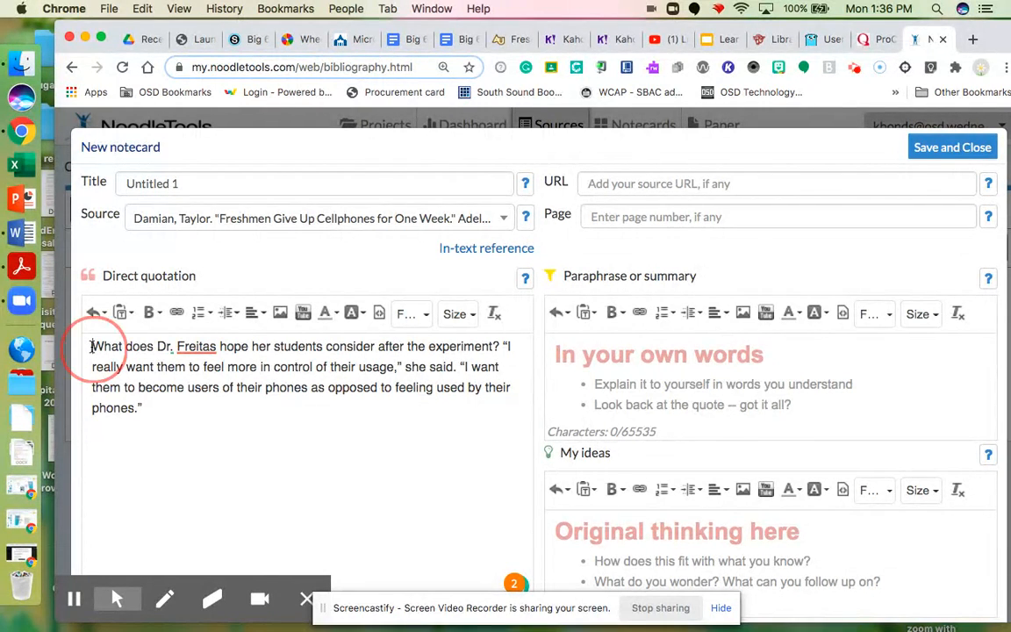
{"action": "type", "text": "“"}
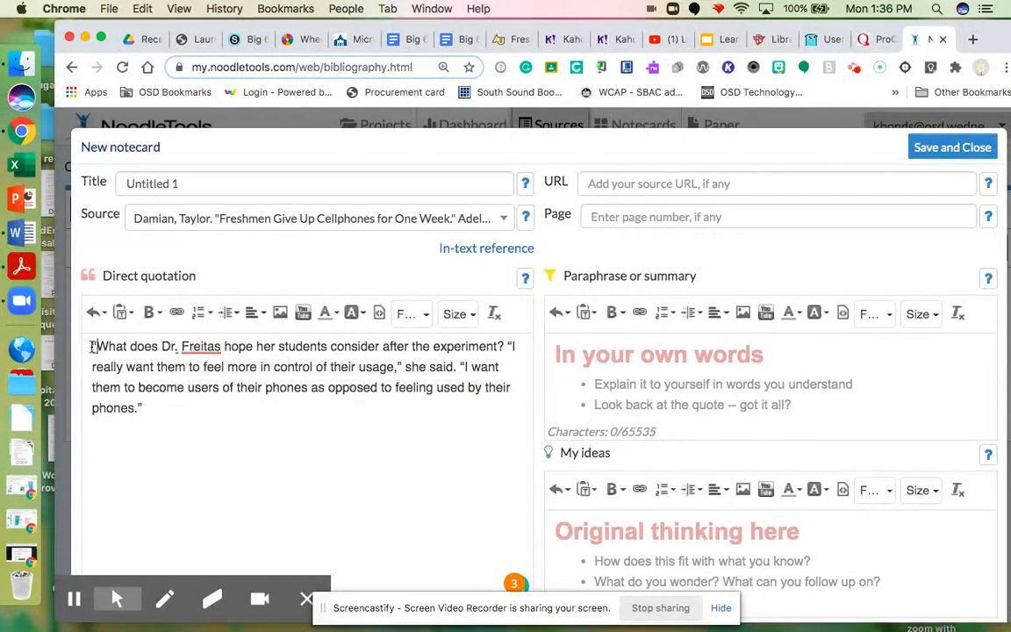
{"action": "left_click", "coordinate": [511, 346]}
{"action": "left_click", "coordinate": [402, 366]}
{"action": "key", "text": "BackSpace"}
{"action": "type", "text": "'"}
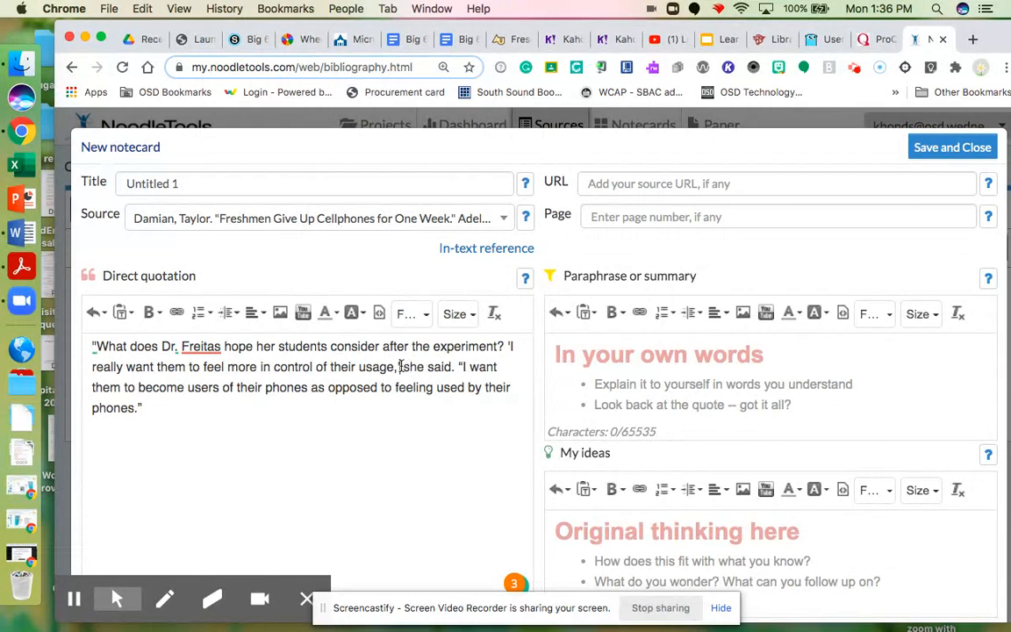
Step: Put the inner quote starting "I want them" in single quotation marks, and close the whole passage with a double quotation mark
{"action": "left_click", "coordinate": [462, 366]}
{"action": "key", "text": "BackSpace"}
{"action": "type", "text": "'"}
{"action": "left_click", "coordinate": [143, 409]}
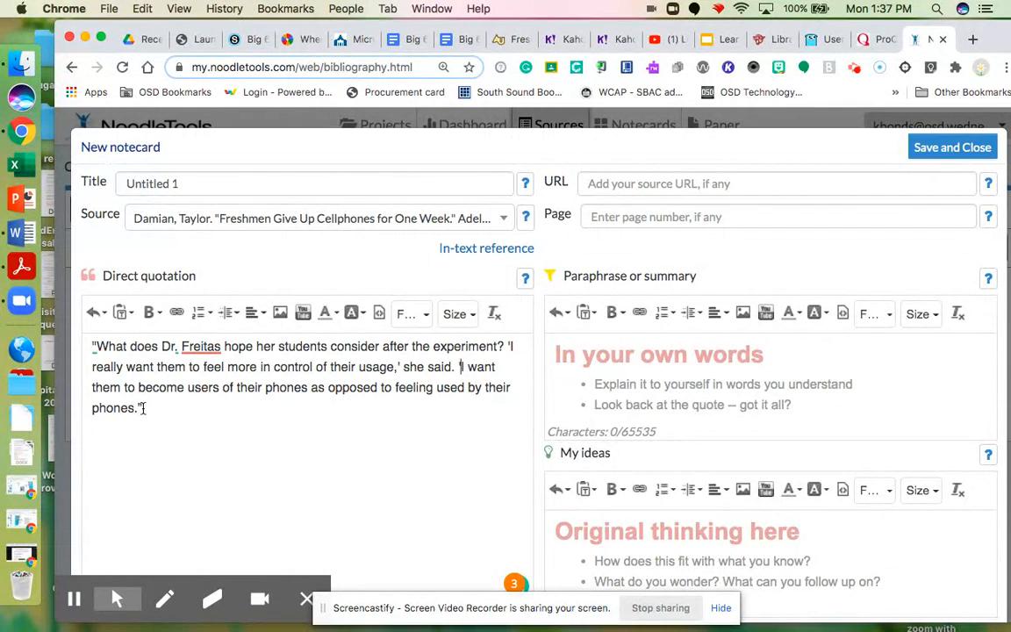
{"action": "right_click", "coordinate": [184, 348]}
{"action": "left_click", "coordinate": [140, 408]}
{"action": "left_click", "coordinate": [139, 408]}
{"action": "type", "text": "\""}
Step: Write a paraphrase saying the professor's goal is to have students realize they control their actions, "rather than letting the phone control what they are doing."
{"action": "left_click", "coordinate": [568, 355]}
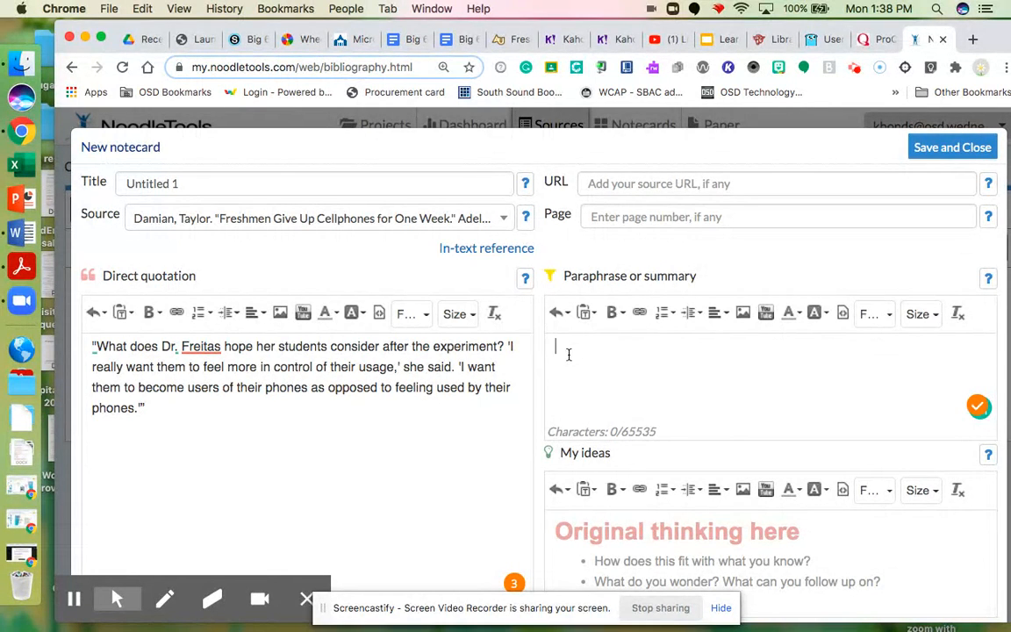
{"action": "type", "text": "Dr. Freitas"}
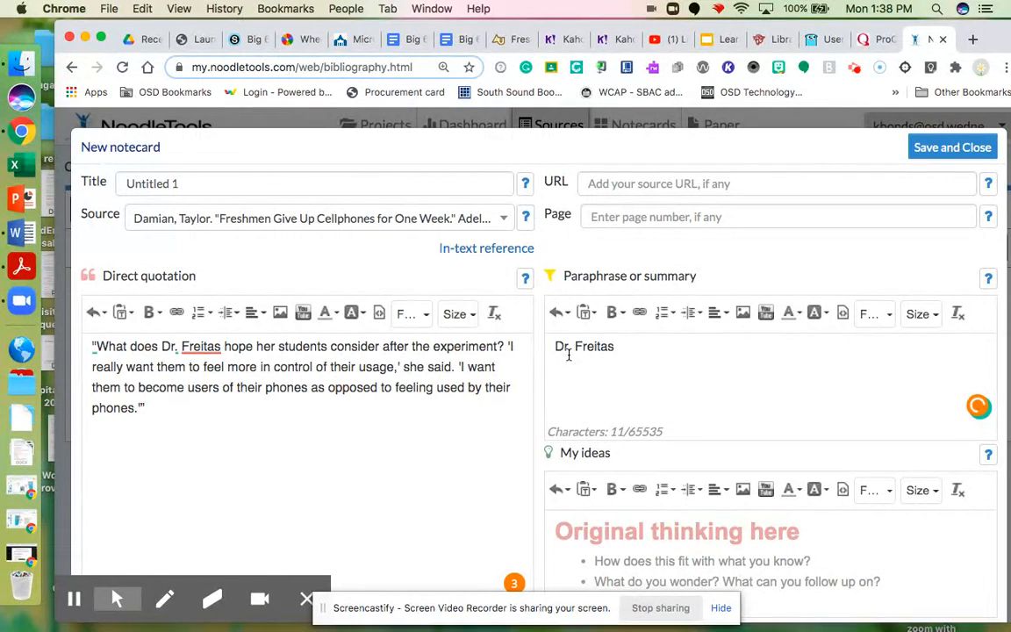
{"action": "type", "text": "'s goal is to hav"}
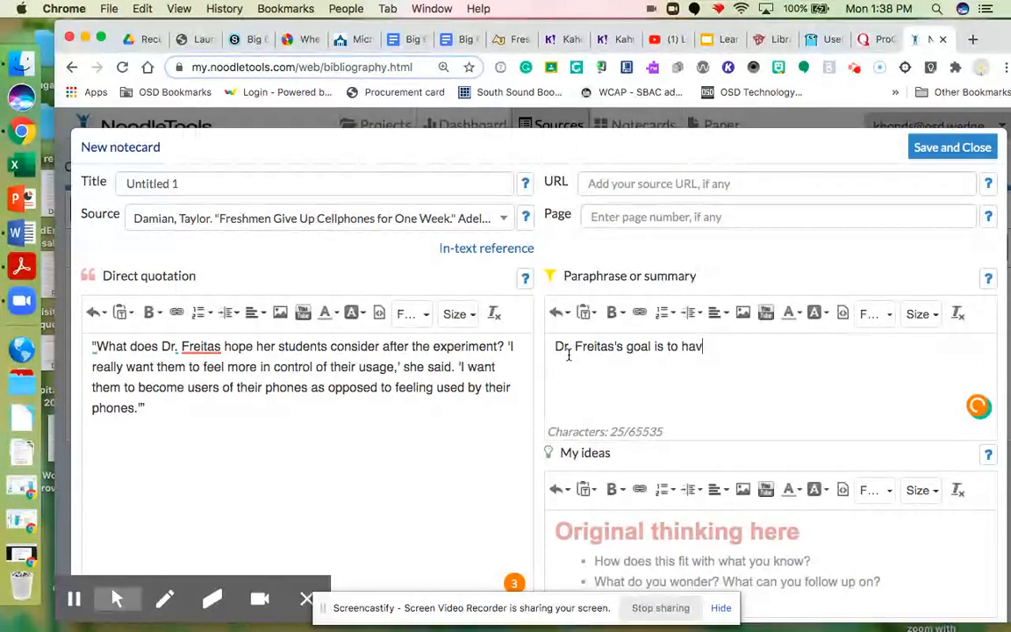
{"action": "type", "text": "e students rea"}
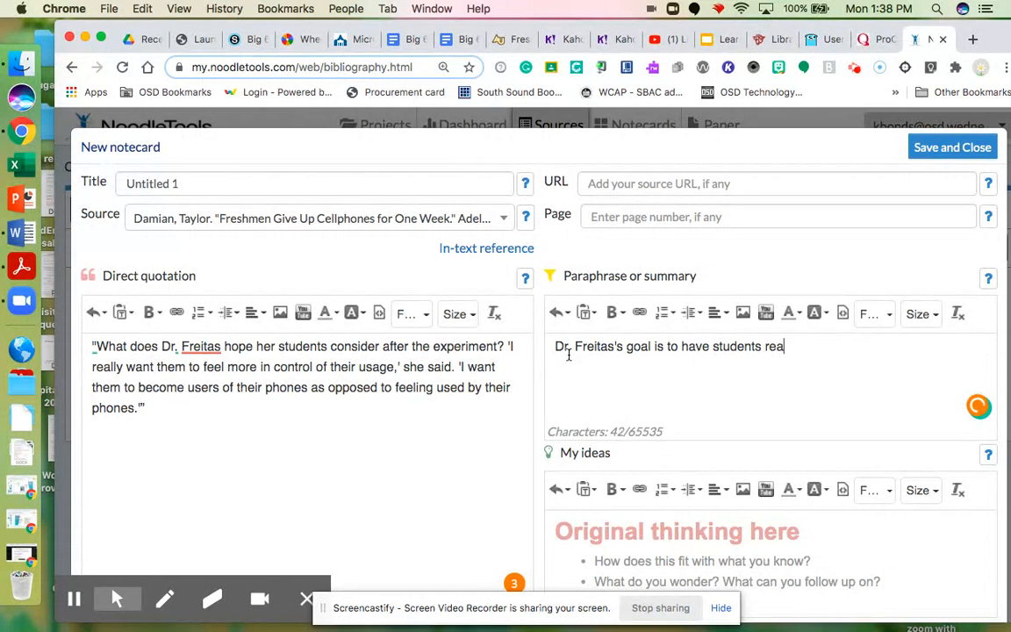
{"action": "type", "text": "lize they are more in con"}
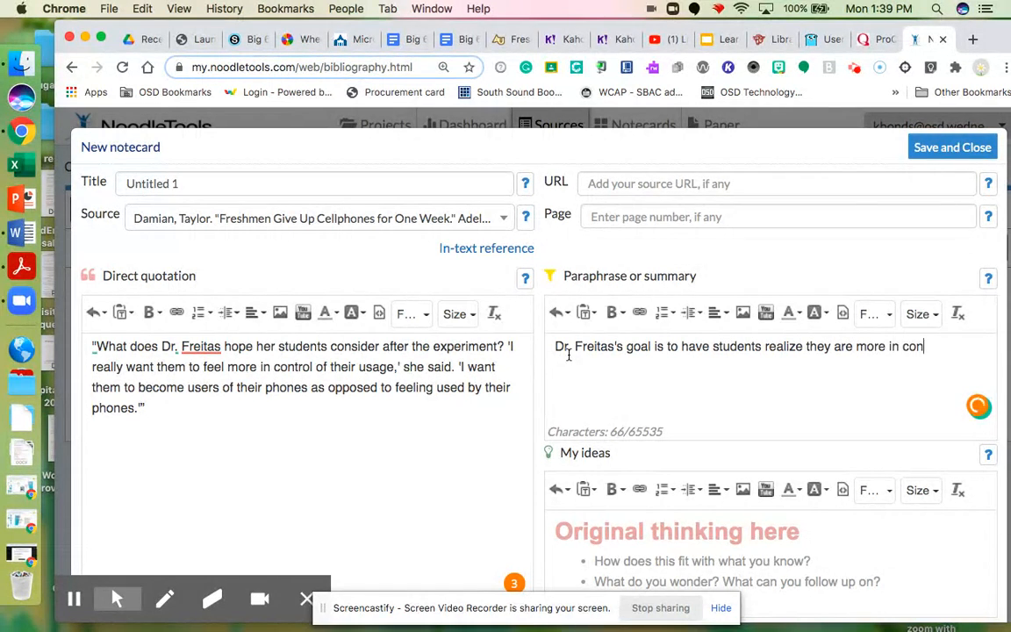
{"action": "type", "text": "trol of their"}
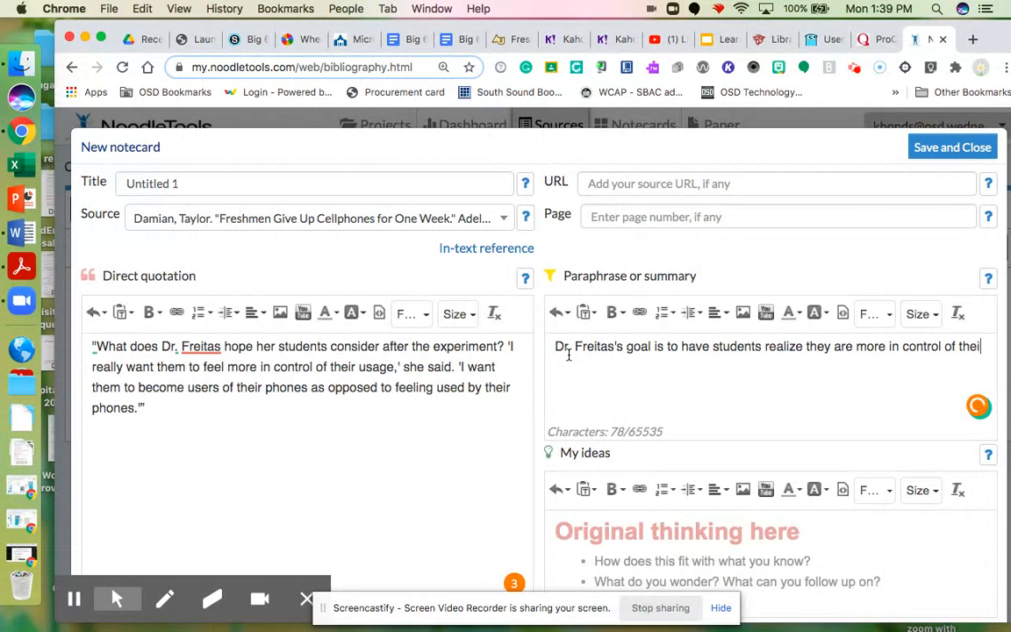
{"action": "type", "text": " actions, rather than "}
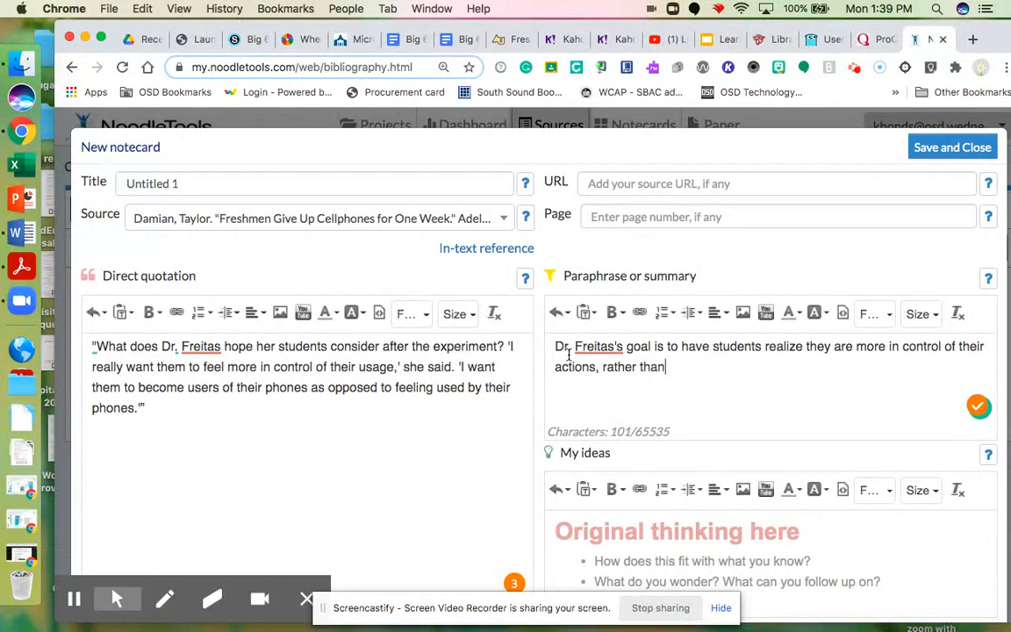
{"action": "type", "text": "letting the ph"}
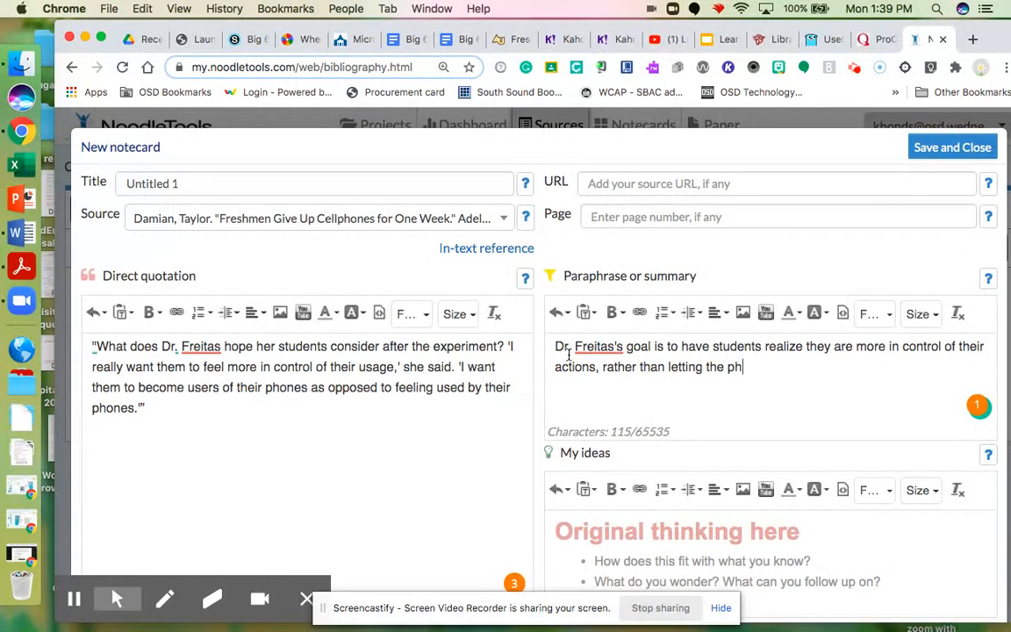
{"action": "type", "text": "one control whe"}
{"action": "key", "text": "BackSpace"}
{"action": "type", "text": "at they are d"}
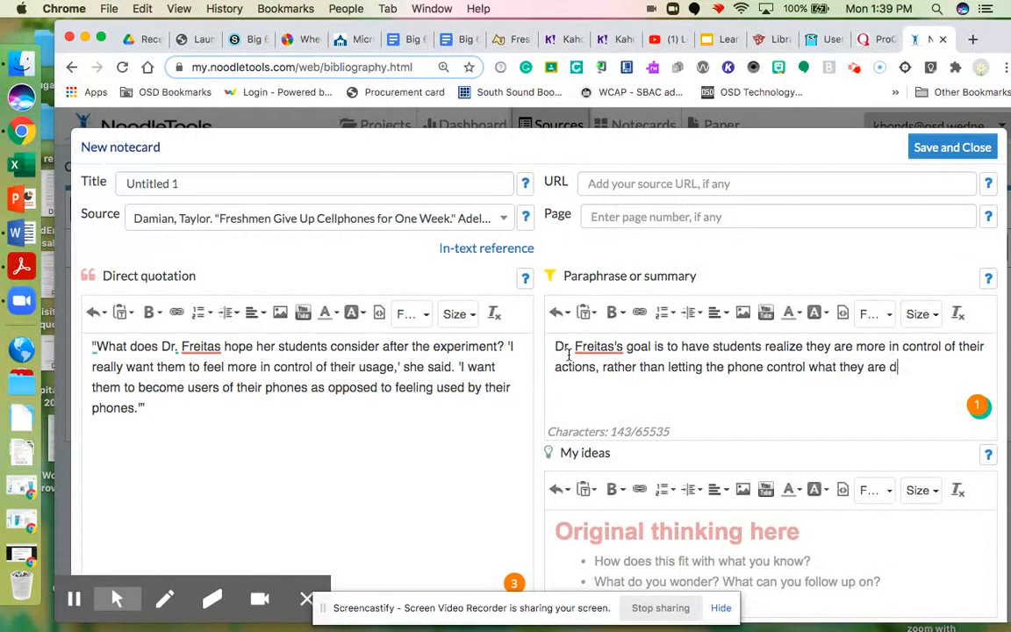
{"action": "type", "text": "oing ."}
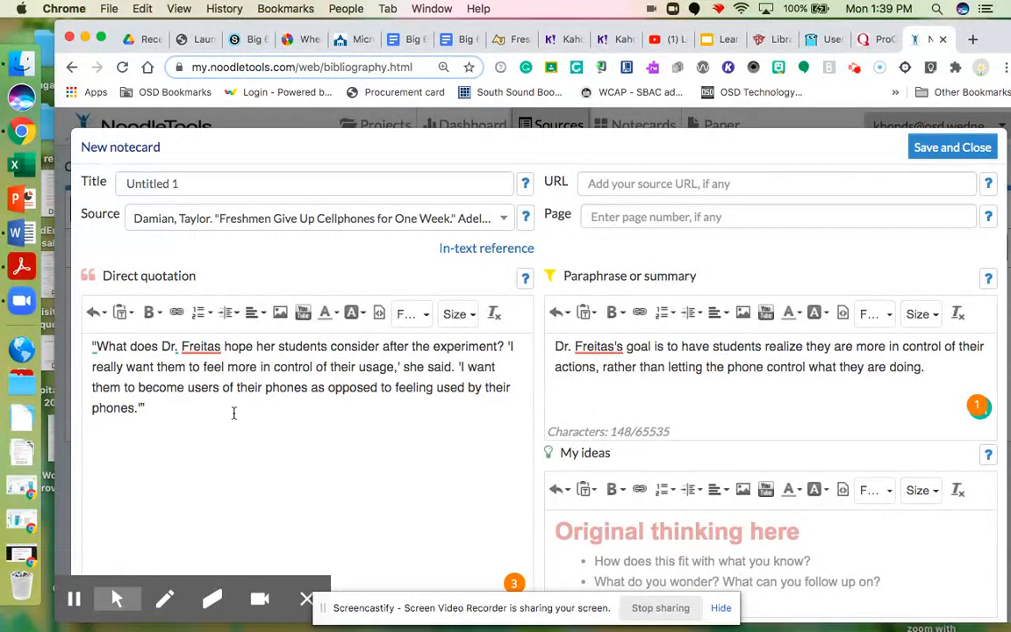
Step: Add the author's surname in parentheses and a period after the direct quotation, and remove the period before the closing quotation marks
{"action": "left_click", "coordinate": [145, 409]}
{"action": "type", "text": "("}
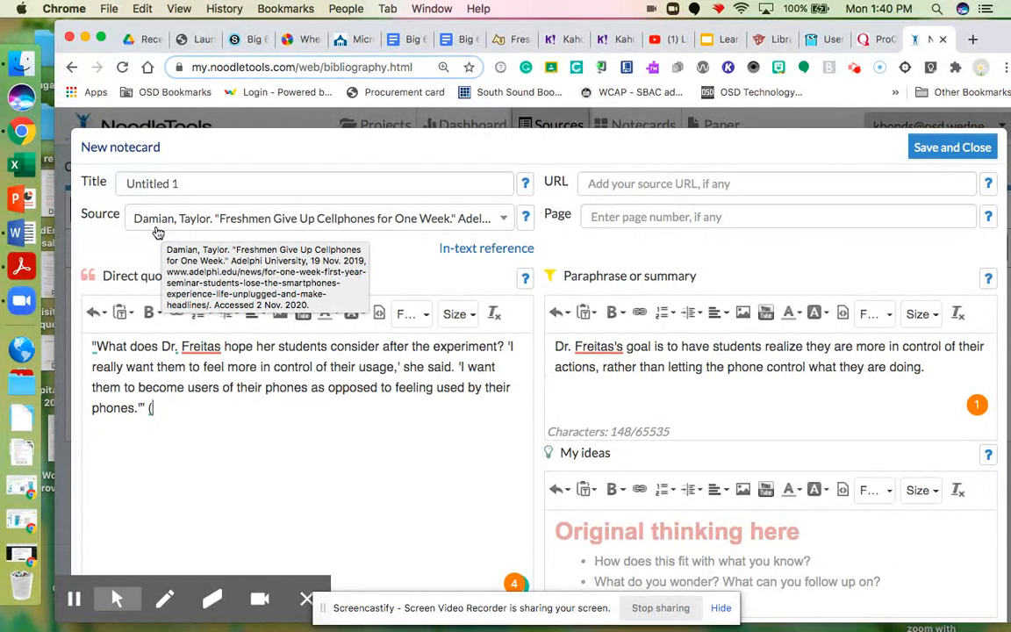
{"action": "type", "text": "D"}
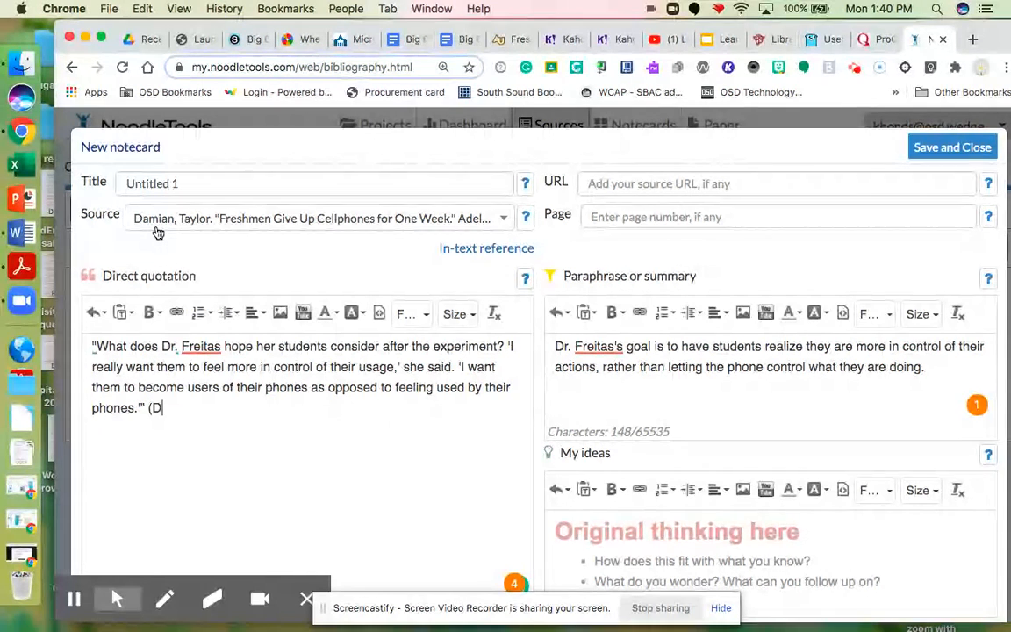
{"action": "type", "text": "amian)."}
{"action": "left_click", "coordinate": [139, 409]}
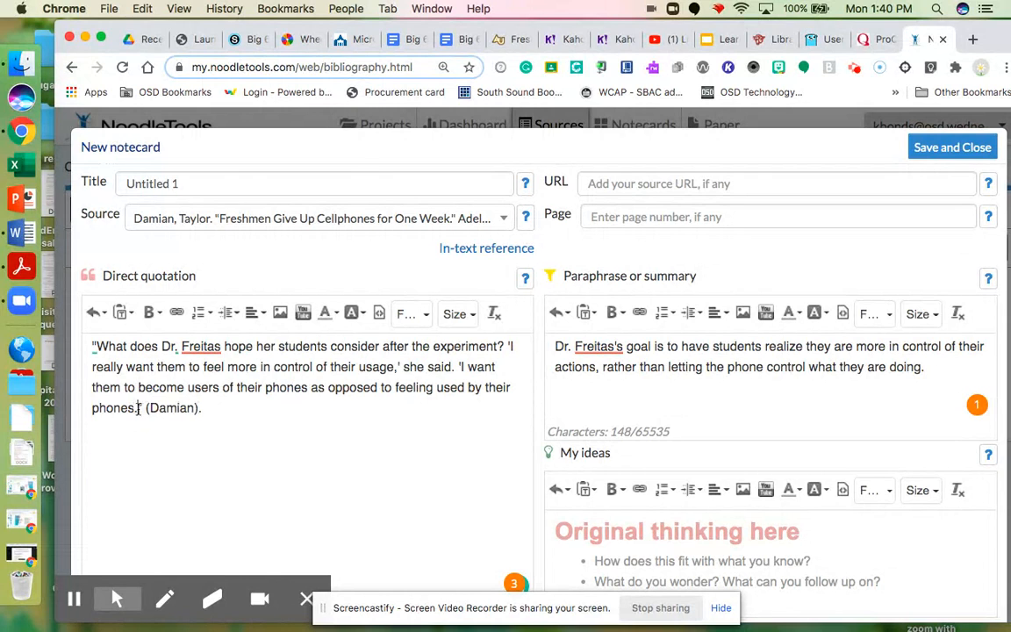
{"action": "key", "text": "BackSpace"}
{"action": "type", "text": "\""}
{"action": "key", "text": "BackSpace"}
{"action": "key", "text": "BackSpace"}
{"action": "type", "text": "\""}
Step: Copy the parenthetical author citation with its period from the direct quotation to the end of the paraphrase, replacing the paraphrase's own period
{"action": "left_click_drag", "start_coordinate": [143, 408], "coordinate": [200, 408]}
{"action": "key", "text": "super+c"}
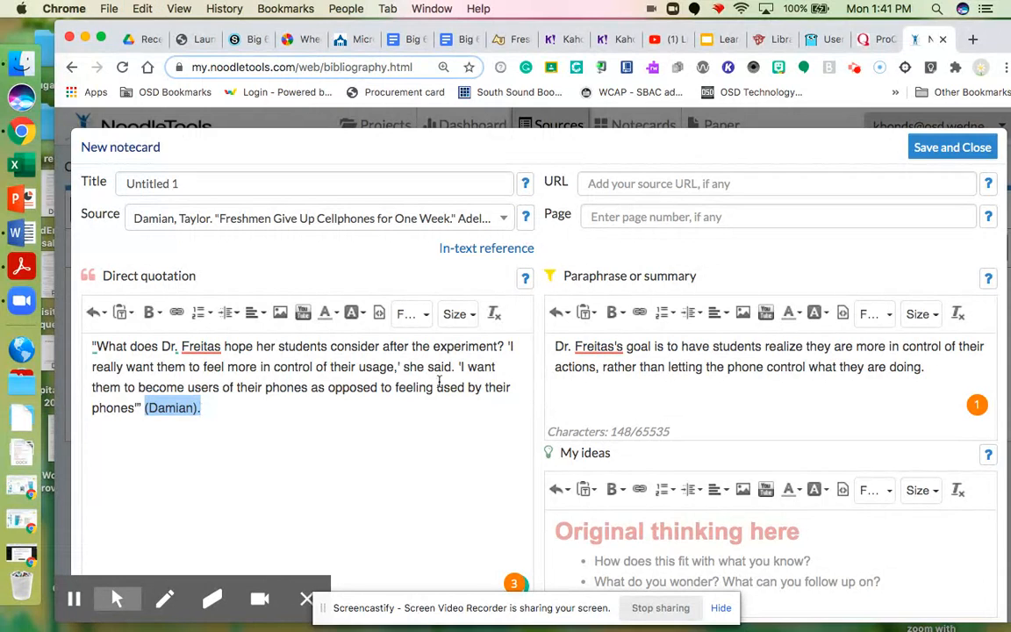
{"action": "left_click", "coordinate": [925, 370]}
{"action": "key", "text": "super+v"}
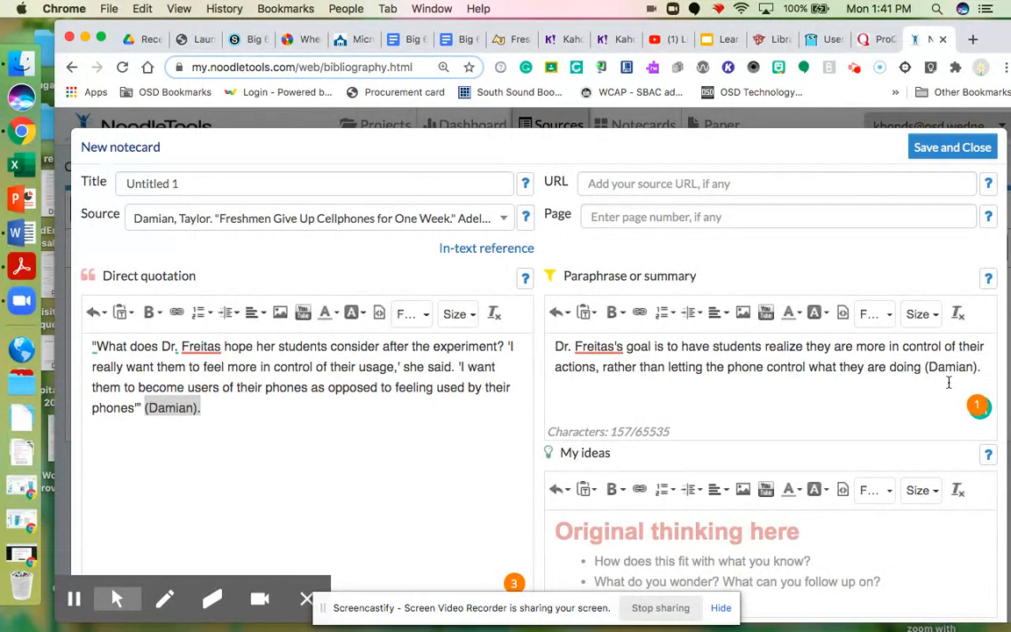
Step: Start the notecard's My ideas section with the sentence starter "This is important because..." on its own line
{"action": "scroll", "coordinate": [772, 400], "scroll_direction": "down", "scroll_amount": 3}
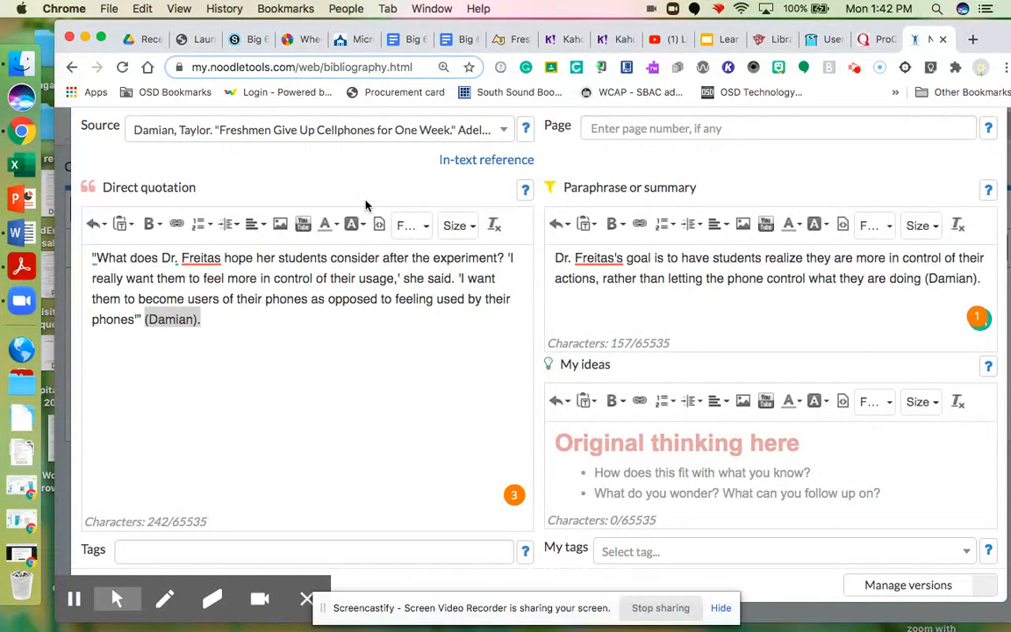
{"action": "left_click", "coordinate": [562, 446]}
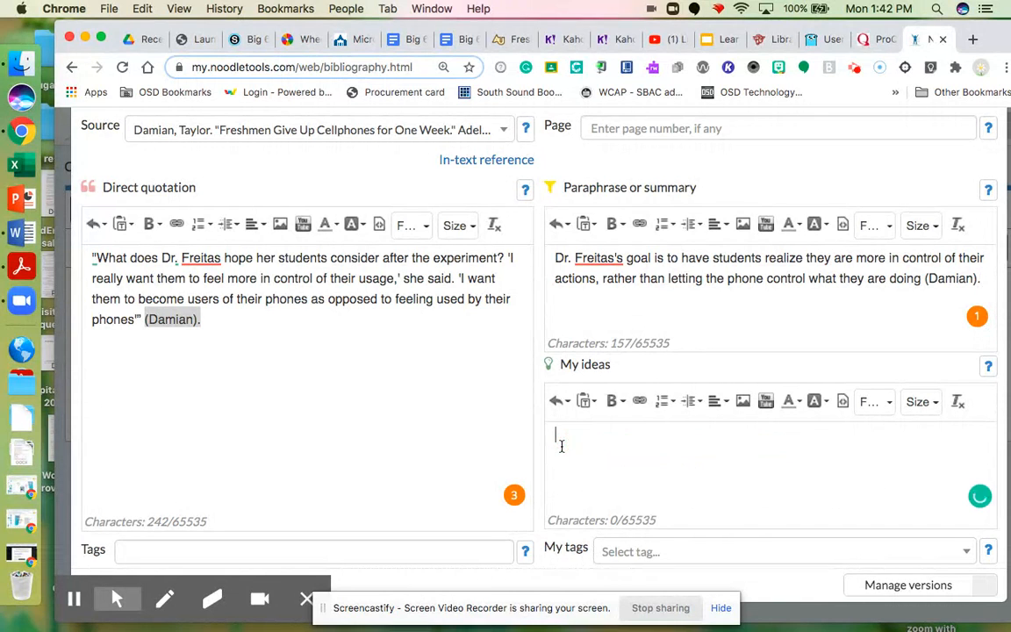
{"action": "type", "text": "Th"}
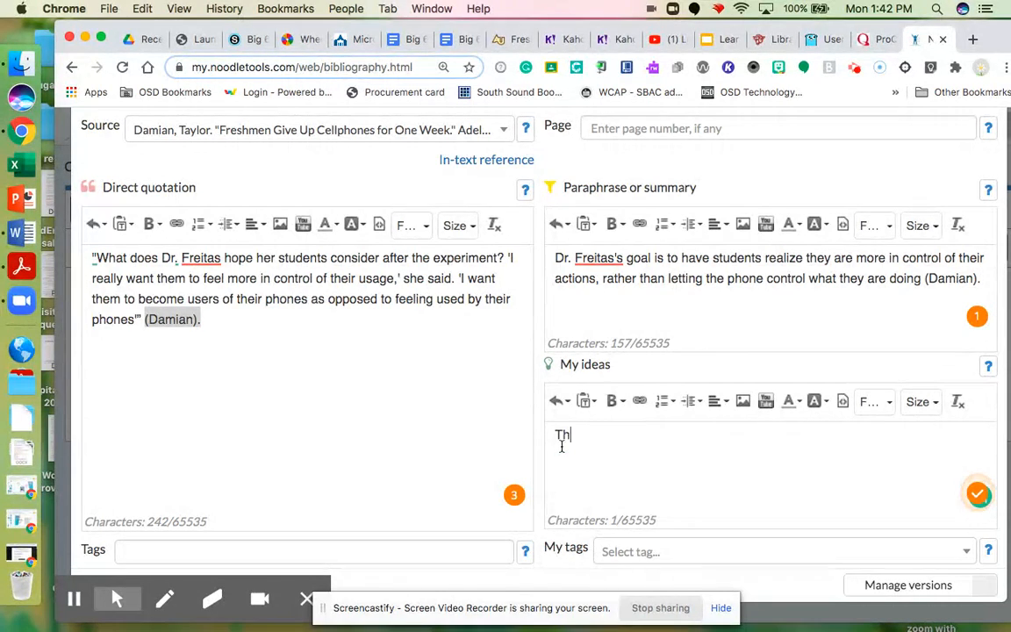
{"action": "type", "text": "is is importatn"}
{"action": "key", "text": "BackSpace"}
{"action": "key", "text": "BackSpace"}
{"action": "type", "text": "n"}
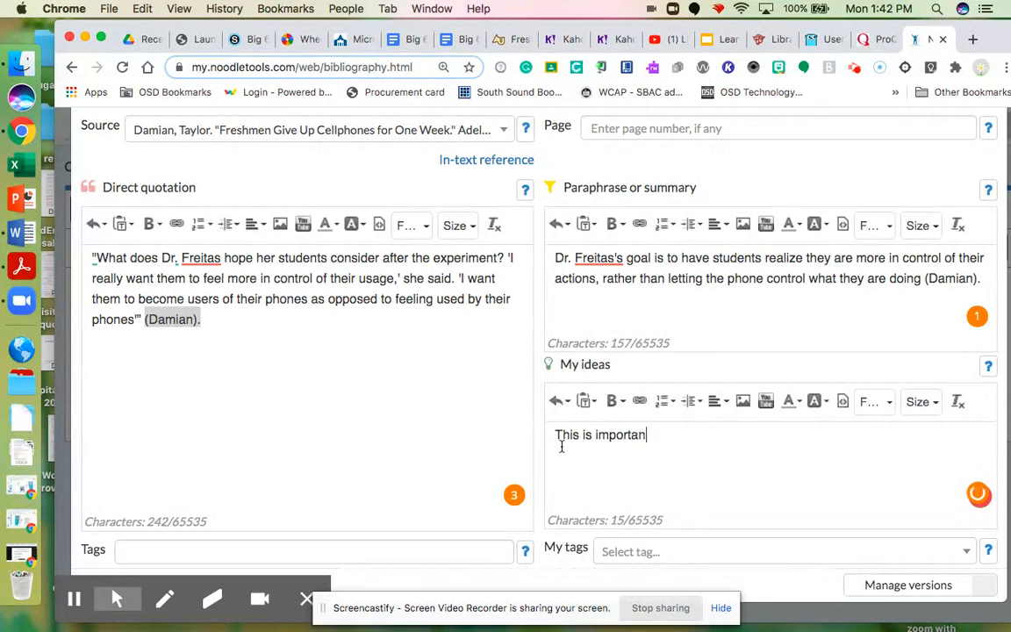
{"action": "type", "text": "t because..."}
{"action": "key", "text": "Return"}
{"action": "key", "text": "Return"}
{"action": "key", "text": "BackSpace"}
Step: Add a second sentence starter, "This proves that...", as a new paragraph in My ideas
{"action": "type", "text": "The"}
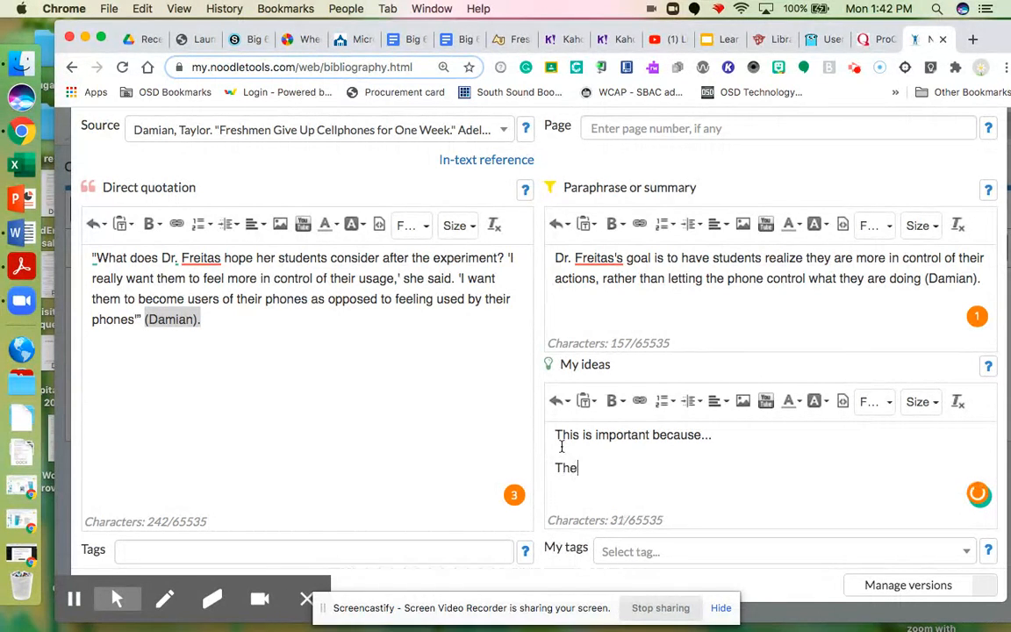
{"action": "key", "text": "BackSpace"}
{"action": "type", "text": "is pr"}
{"action": "type", "text": "oves that>>>"}
{"action": "key", "text": "BackSpace"}
{"action": "key", "text": "BackSpace"}
{"action": "type", "text": "..."}
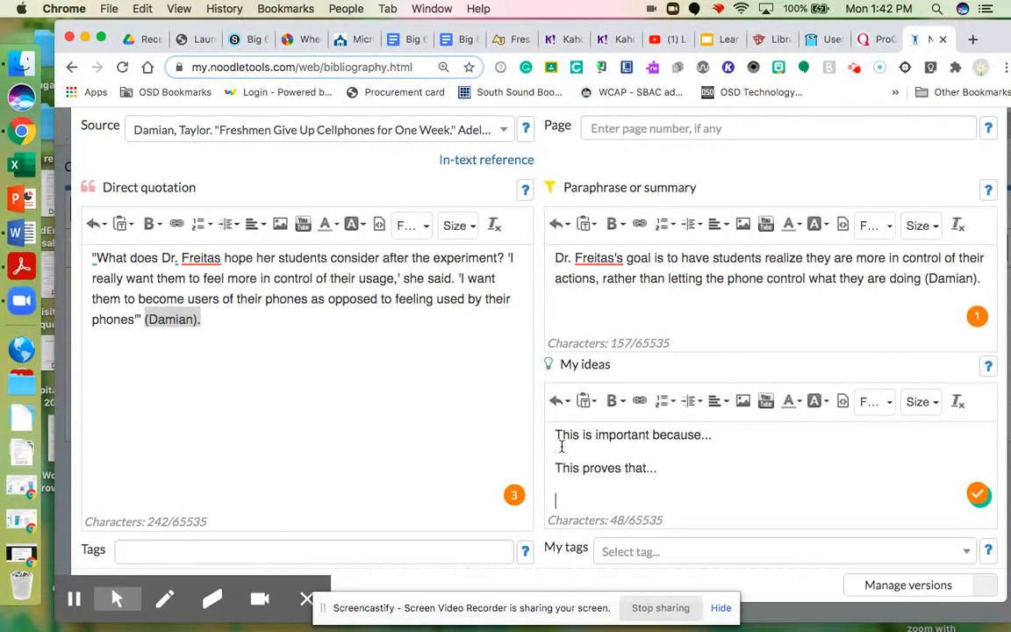
Step: Begin a third My ideas paragraph with "This professor took the time to create a real-life challenge which woke her students up"
{"action": "type", "text": "This professor"}
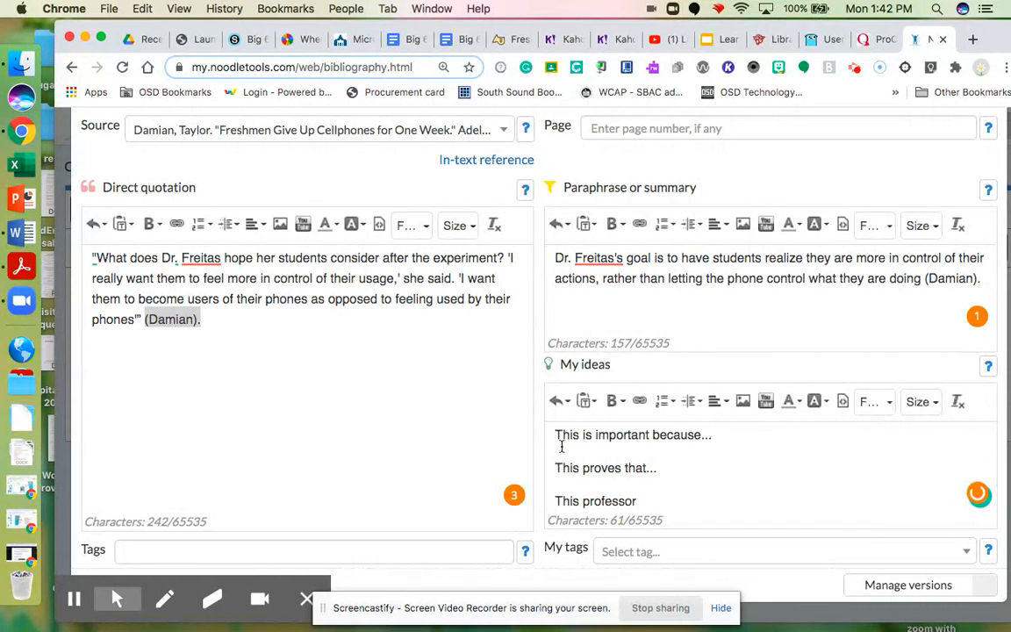
{"action": "type", "text": " took the time to"}
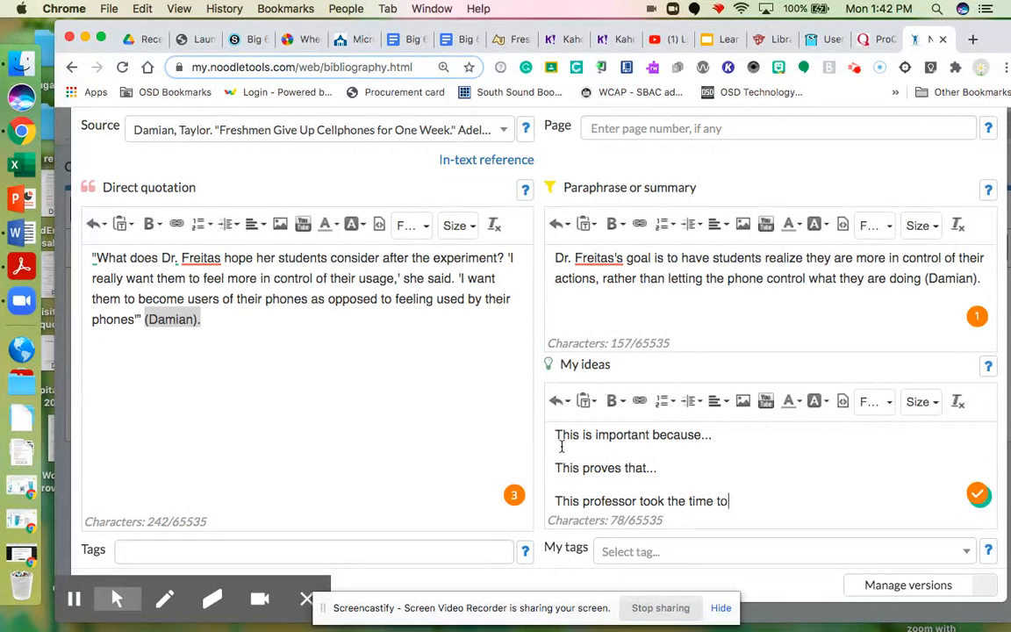
{"action": "type", "text": " create a real-life challenge which woke h"}
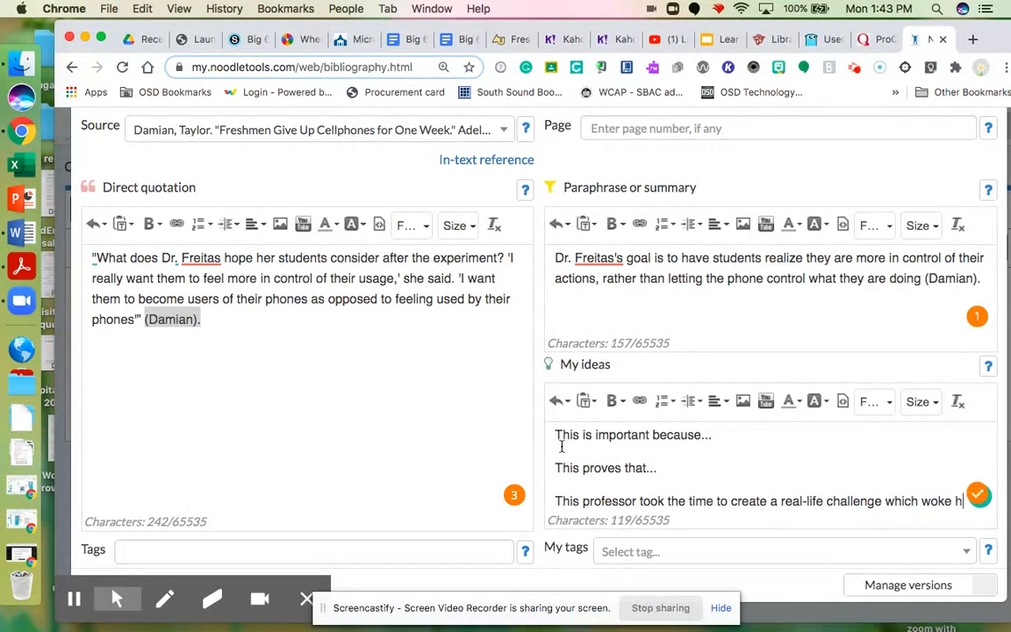
{"action": "type", "text": "er students up"}
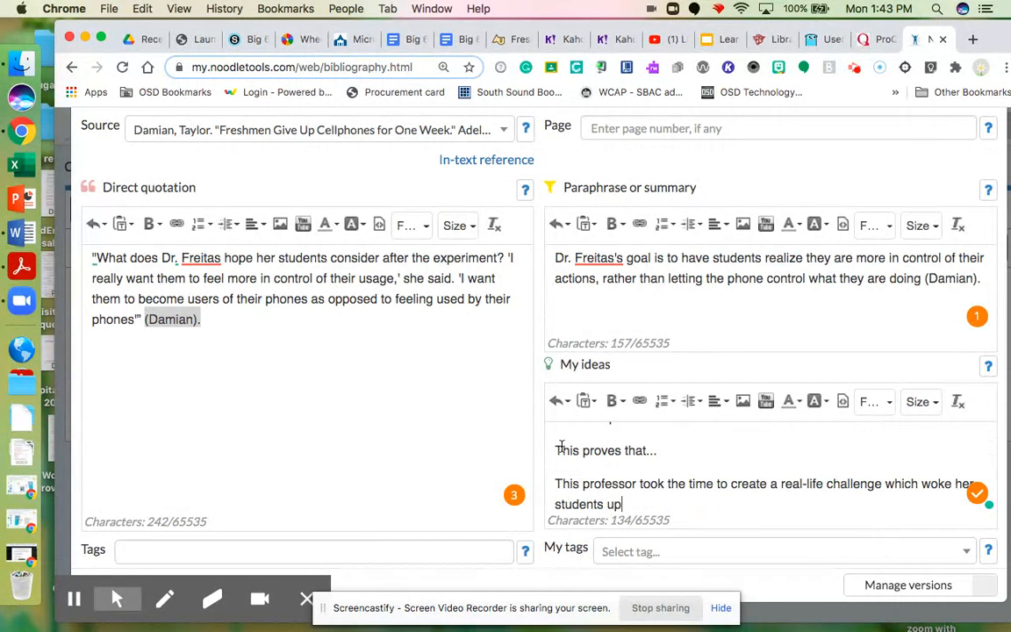
Step: Finish the ideas sentence with "or made them realize that their phones had way more control of their lives than they needed to allow."
{"action": "type", "text": " or made them real"}
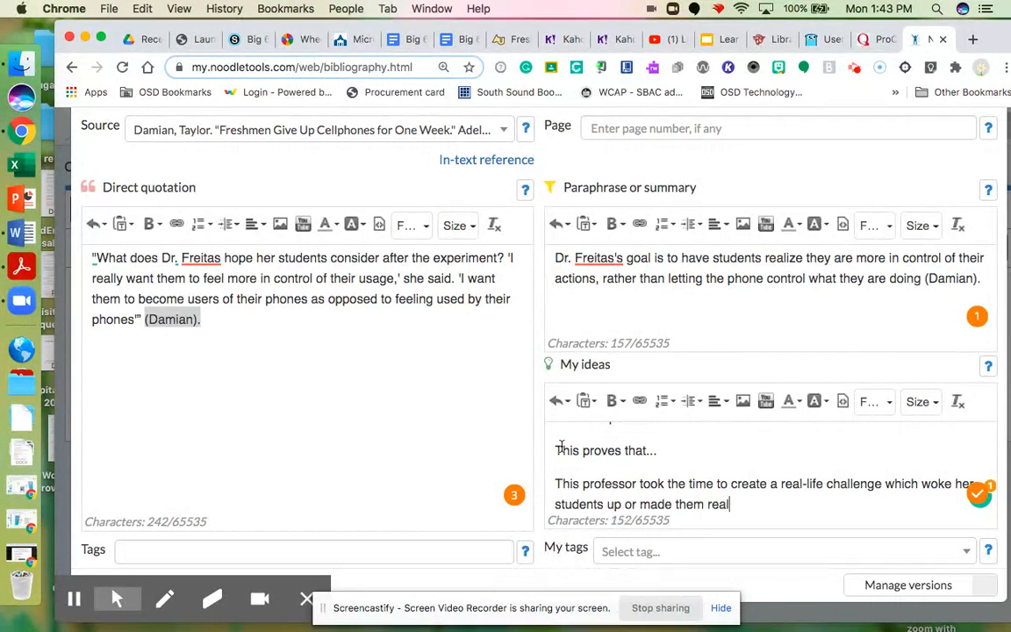
{"action": "type", "text": "ize that the"}
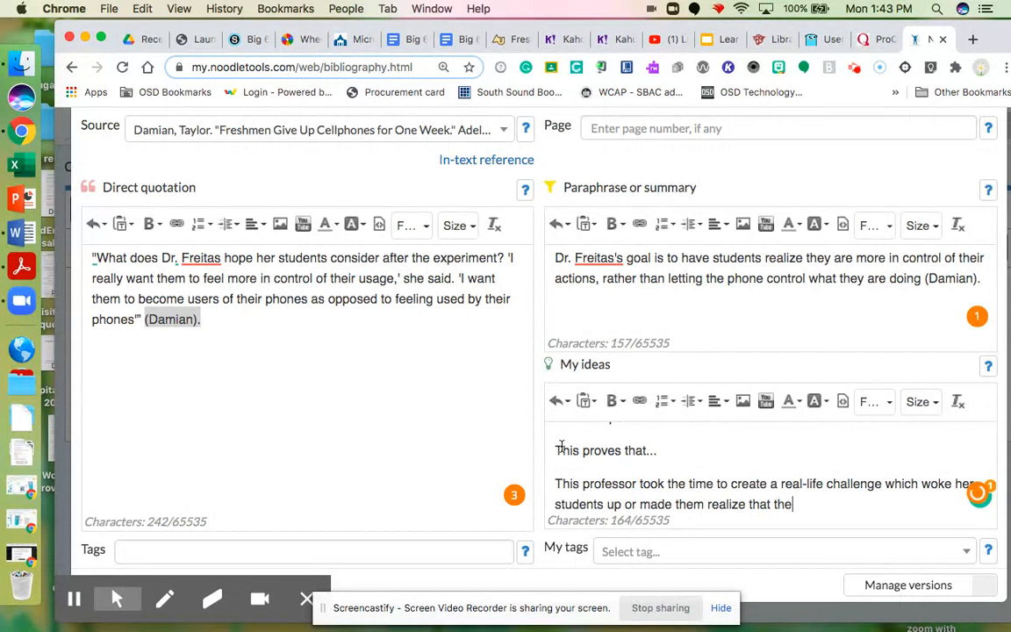
{"action": "type", "text": "ir phones h"}
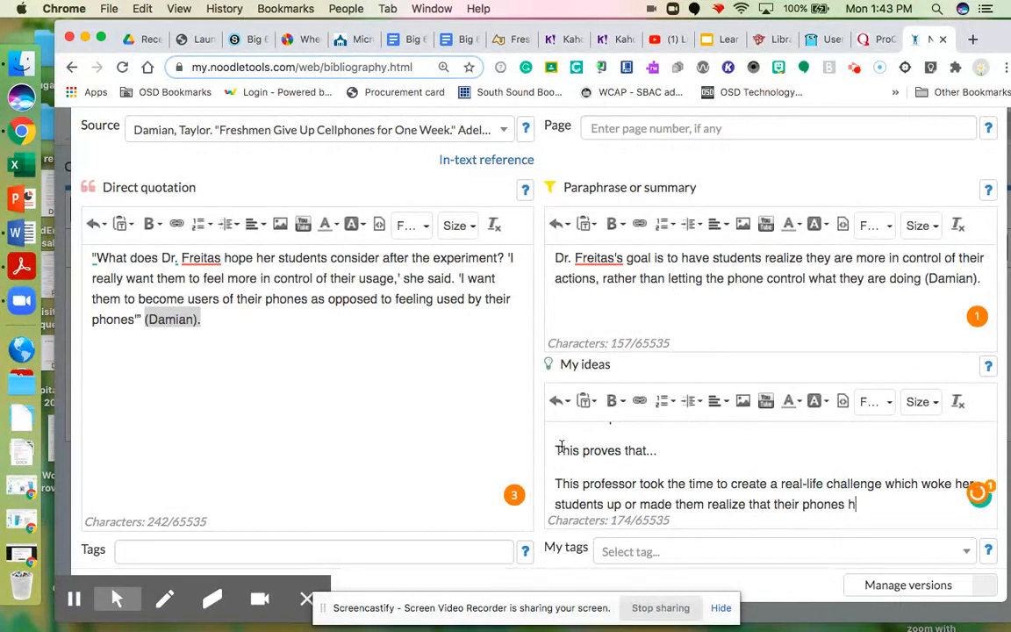
{"action": "type", "text": "ad way m"}
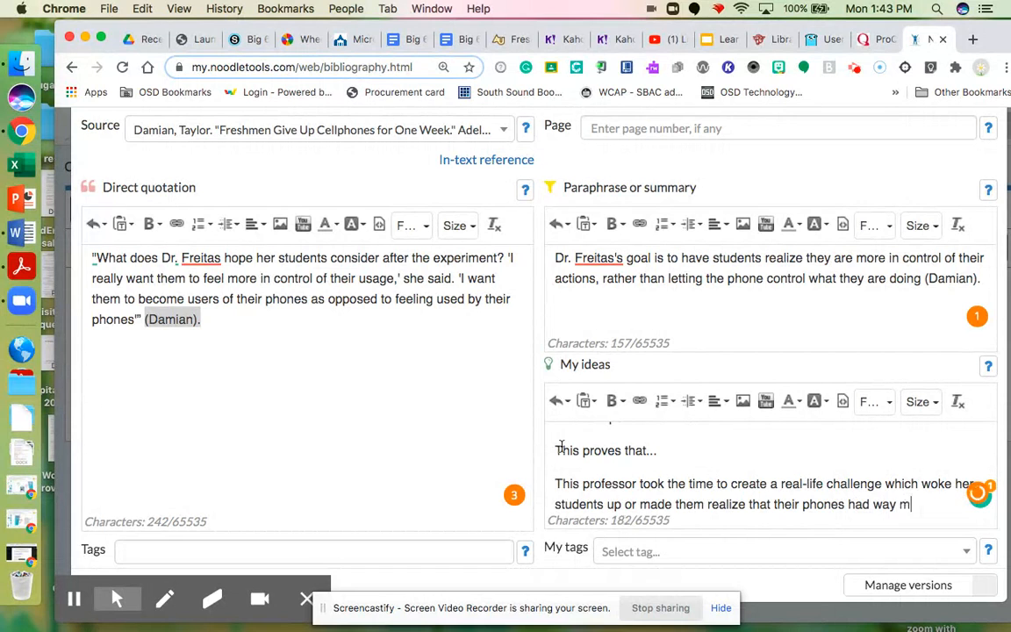
{"action": "type", "text": "ore control"}
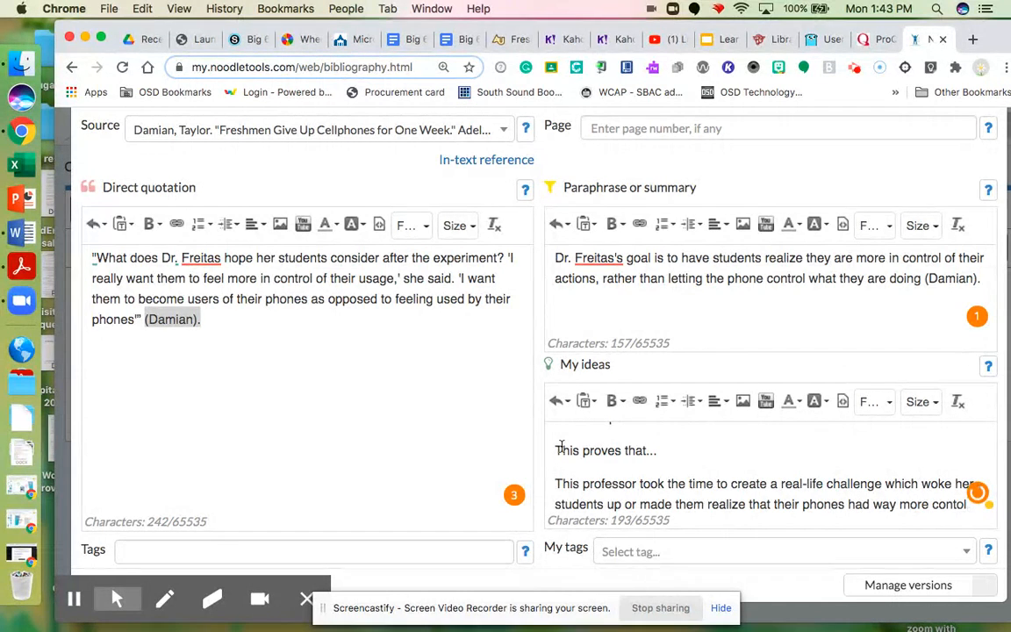
{"action": "type", "text": " of their lives than they "}
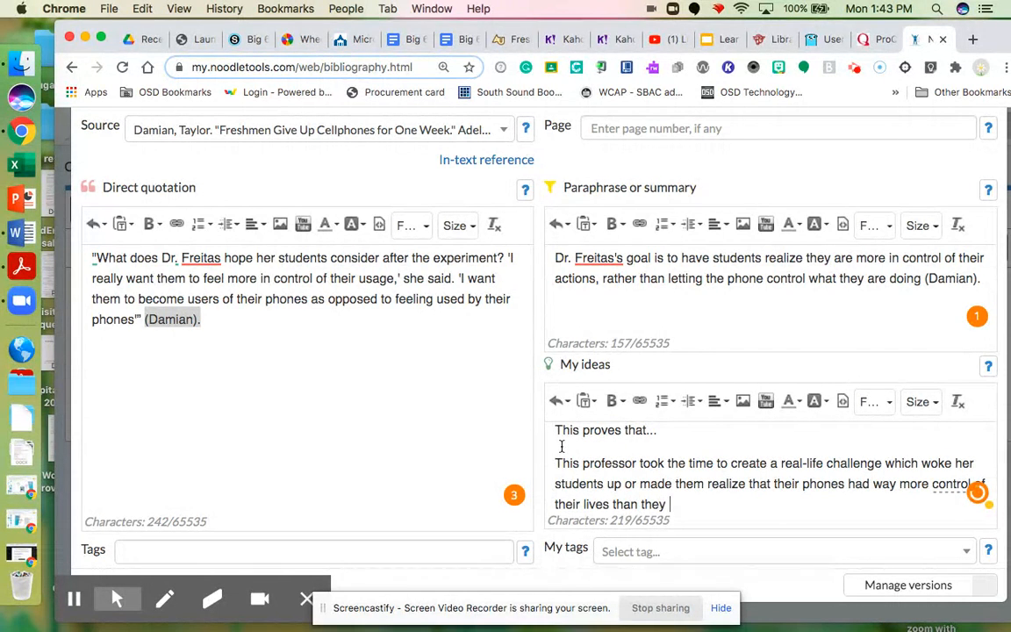
{"action": "type", "text": "needed to allow."}
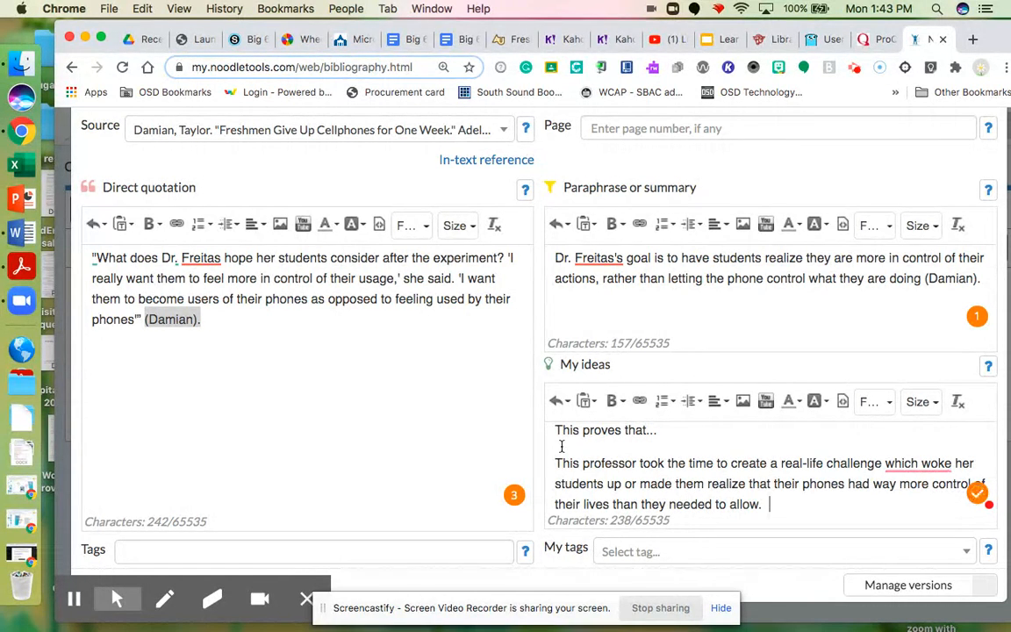
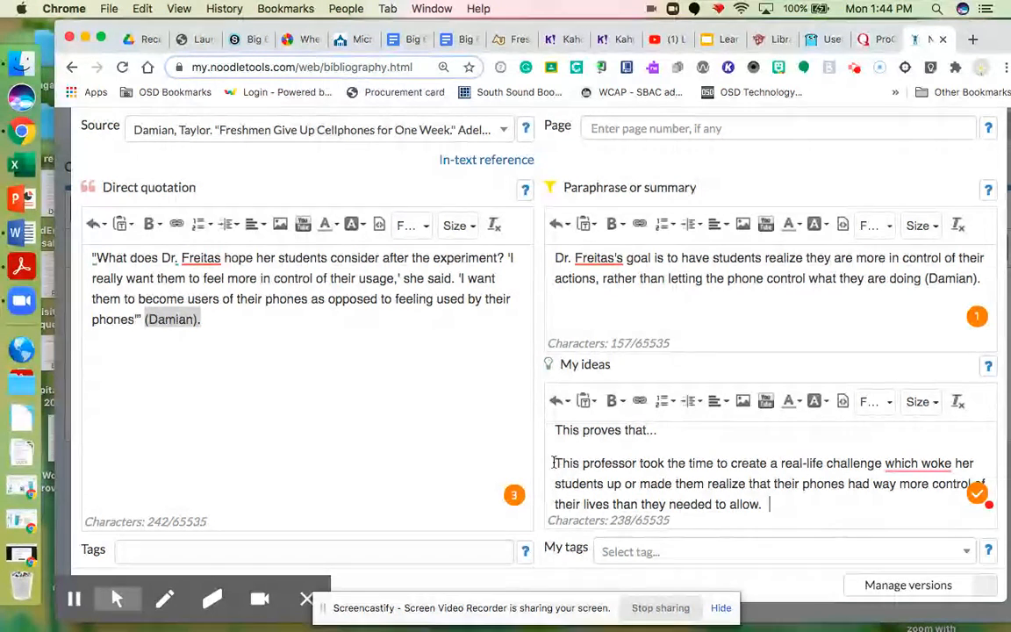
Step: Look over the notecard's quotation, paraphrase and ideas, and save and close it
{"action": "left_click_drag", "start_coordinate": [553, 462], "coordinate": [777, 503]}
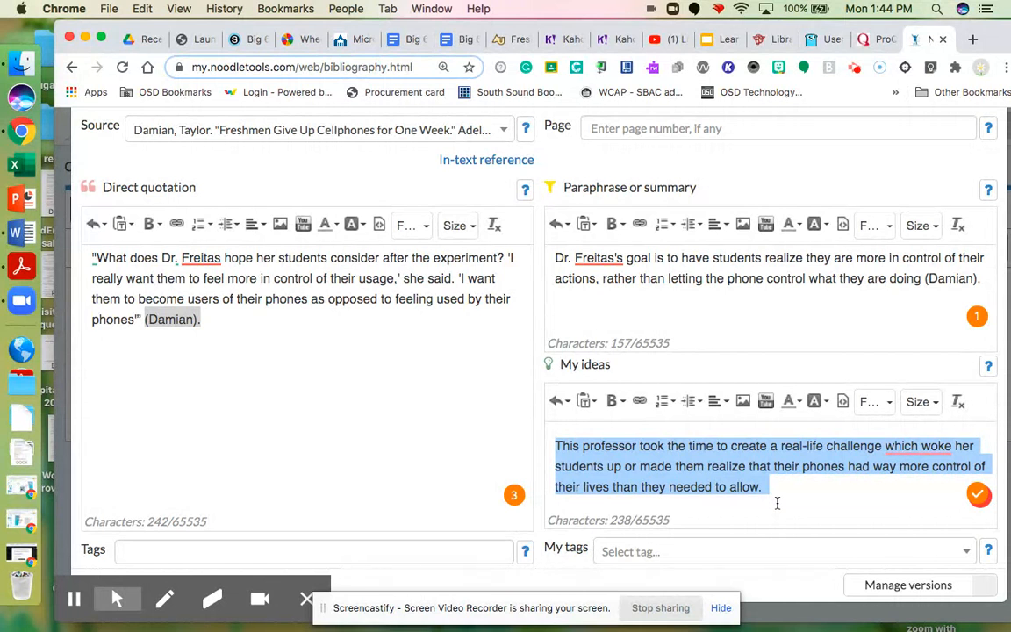
{"action": "scroll", "coordinate": [777, 503], "scroll_direction": "up", "scroll_amount": 2}
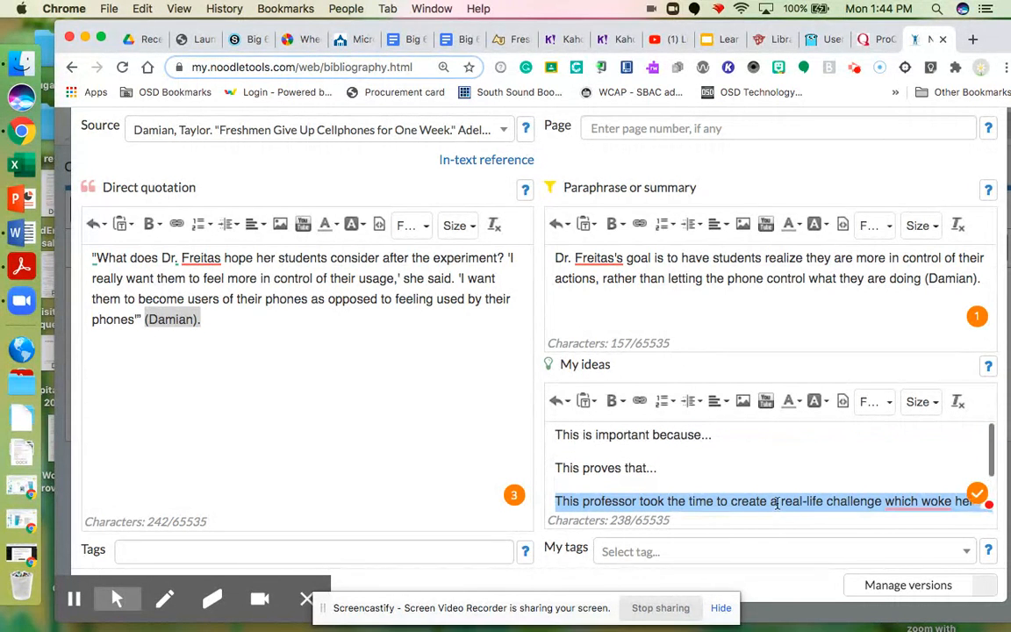
{"action": "scroll", "coordinate": [288, 415], "scroll_direction": "up", "scroll_amount": 2}
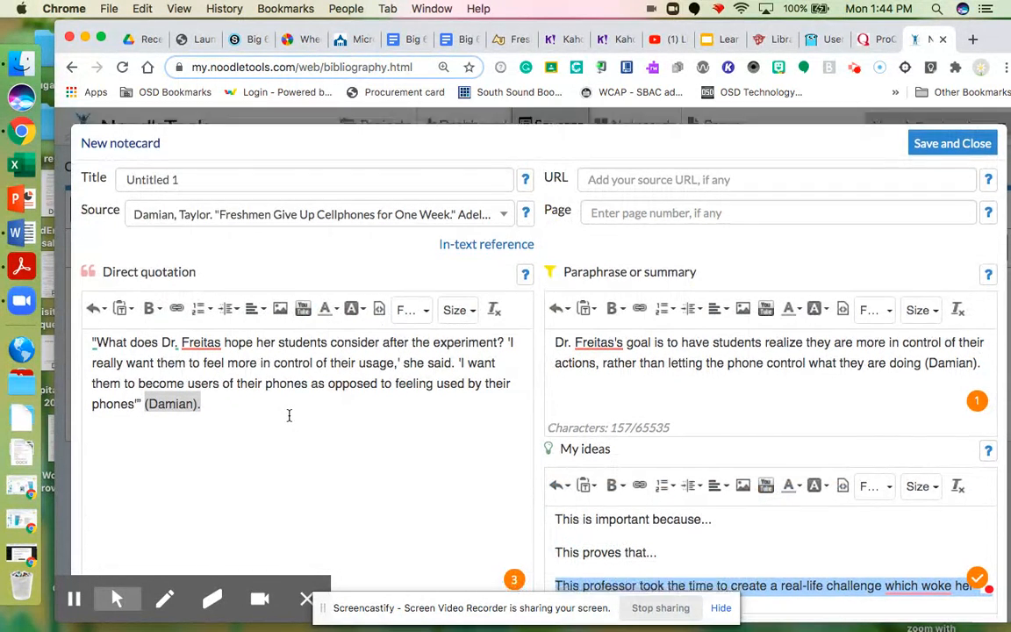
{"action": "scroll", "coordinate": [289, 415], "scroll_direction": "down", "scroll_amount": 2}
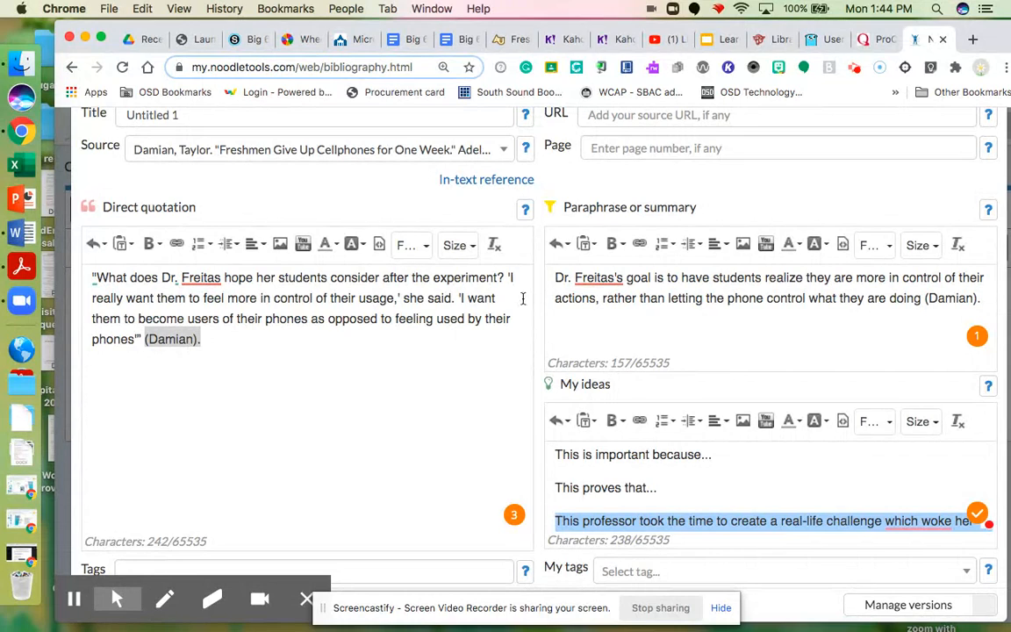
{"action": "scroll", "coordinate": [557, 288], "scroll_direction": "down", "scroll_amount": 1}
{"action": "scroll", "coordinate": [556, 291], "scroll_direction": "up", "scroll_amount": 3}
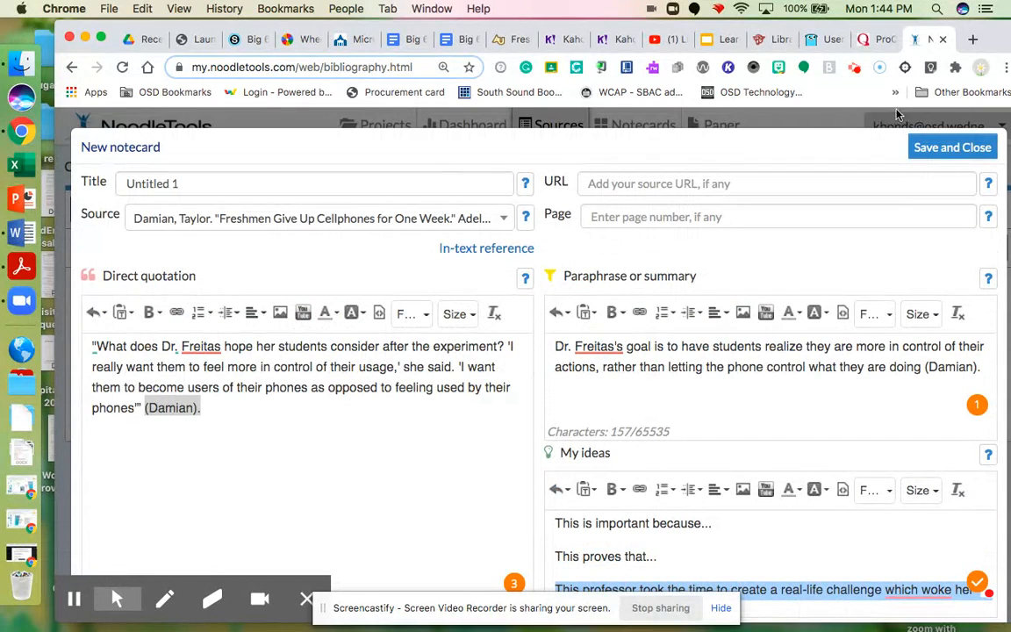
{"action": "left_click", "coordinate": [924, 149]}
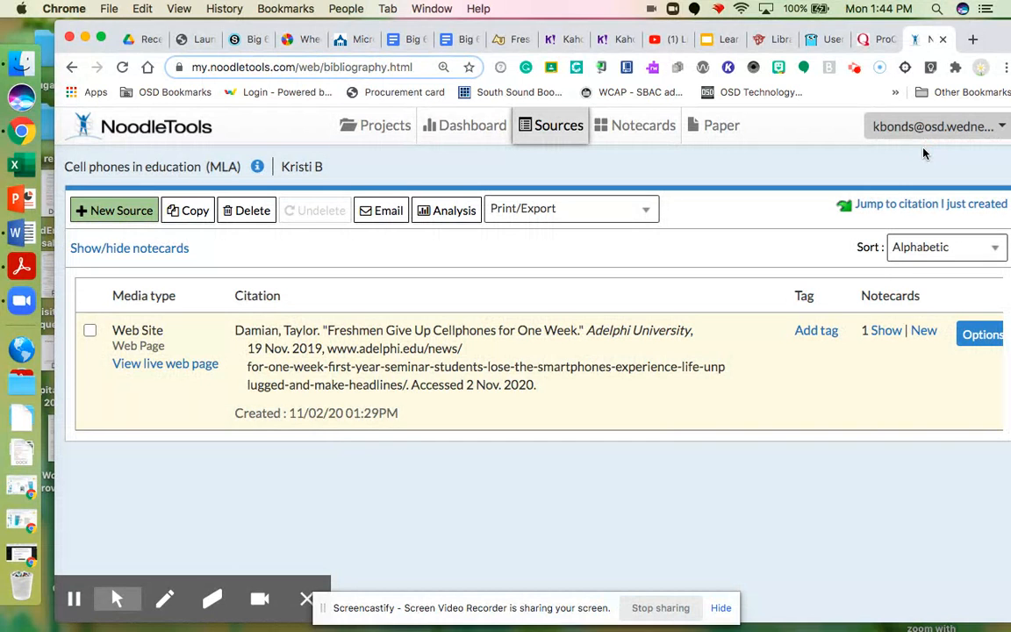
Step: Show the notecard attached to the Adelphi University source and review its quotation, paraphrase and ideas entries
{"action": "left_click", "coordinate": [886, 333]}
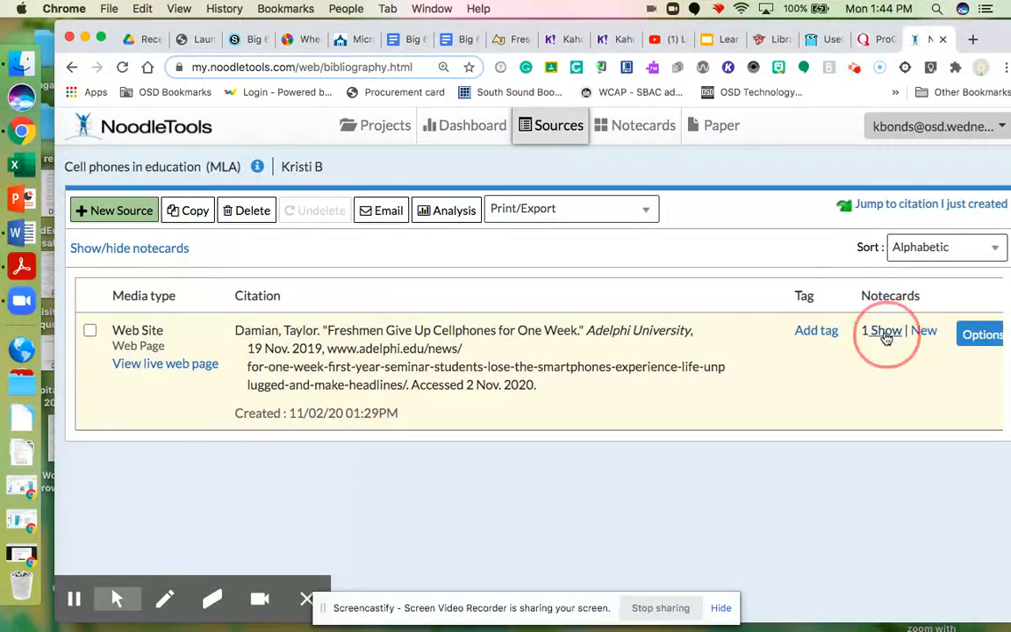
{"action": "scroll", "coordinate": [886, 338], "scroll_direction": "down", "scroll_amount": 5}
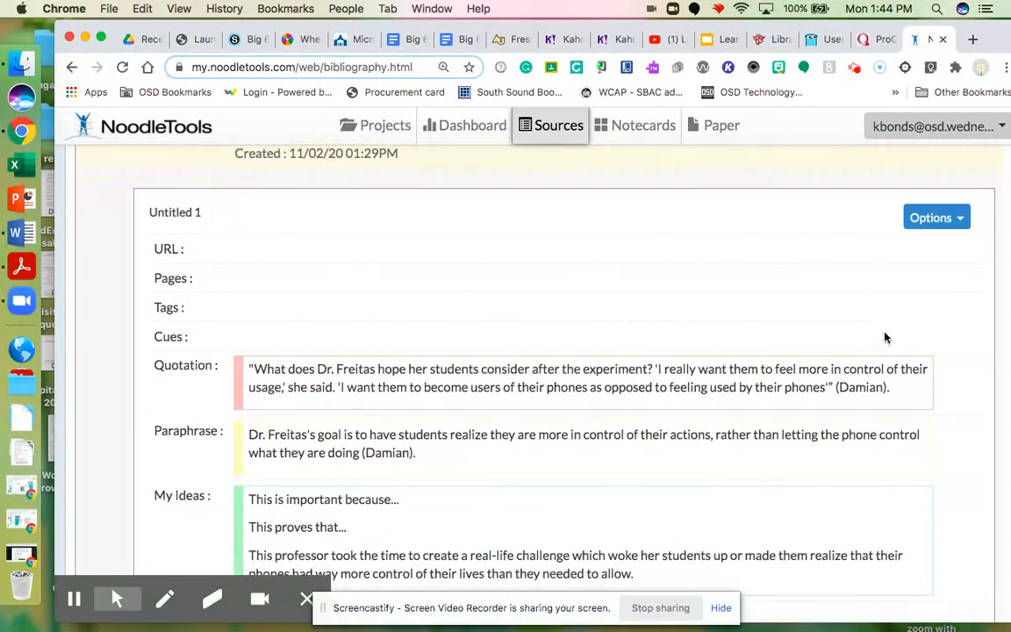
{"action": "scroll", "coordinate": [885, 338], "scroll_direction": "up", "scroll_amount": 2}
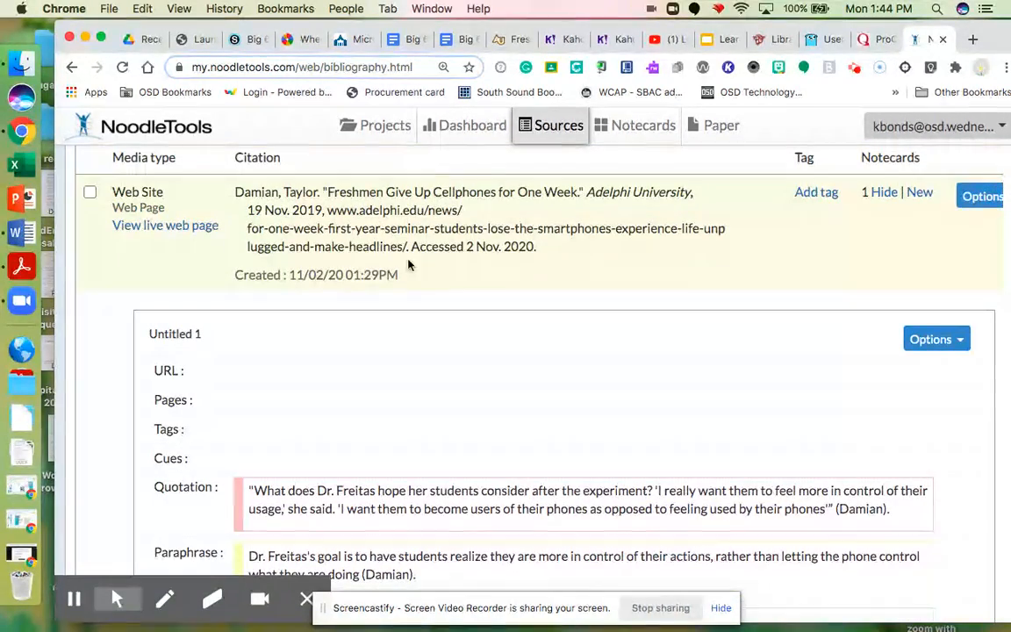
{"action": "scroll", "coordinate": [423, 252], "scroll_direction": "down", "scroll_amount": 1}
{"action": "scroll", "coordinate": [423, 252], "scroll_direction": "down", "scroll_amount": 3}
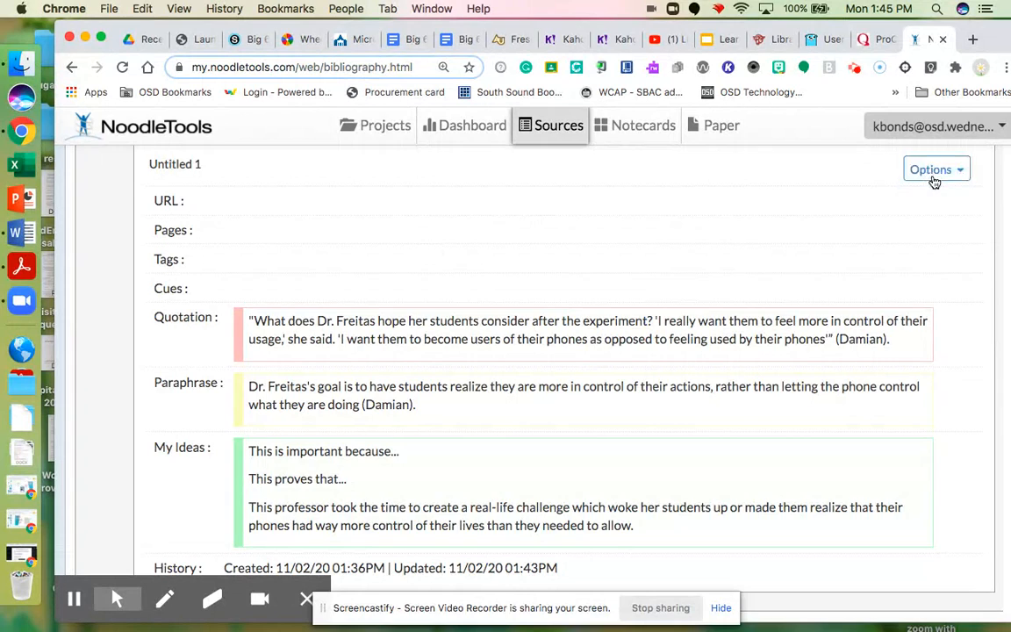
Step: Edit the notecard to retitle it "Users of phones vs being used by phone", and save and close it
{"action": "scroll", "coordinate": [934, 181], "scroll_direction": "up", "scroll_amount": 1}
{"action": "left_click", "coordinate": [932, 211]}
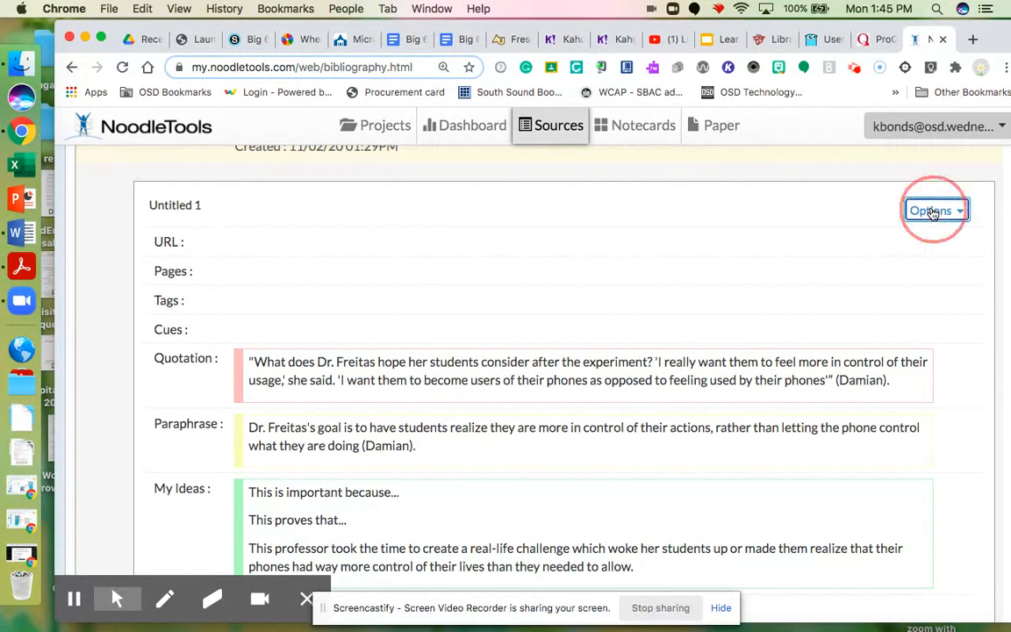
{"action": "left_click", "coordinate": [848, 244]}
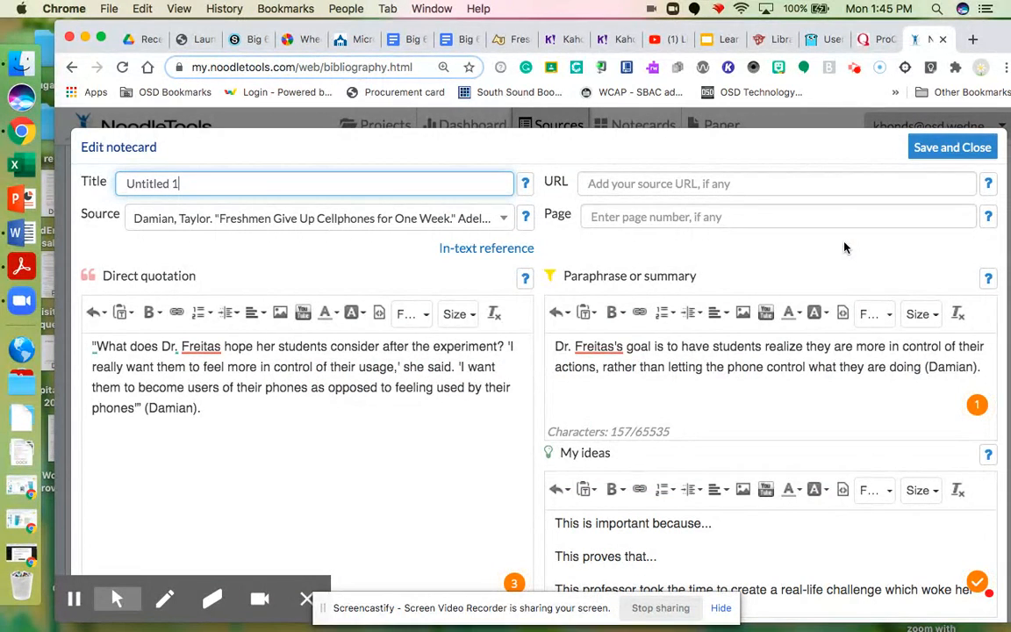
{"action": "left_click", "coordinate": [180, 185]}
{"action": "key", "text": "BackSpace"}
{"action": "key", "text": "BackSpace"}
{"action": "key", "text": "BackSpace"}
{"action": "key", "text": "BackSpace"}
{"action": "key", "text": "BackSpace"}
{"action": "key", "text": "BackSpace"}
{"action": "key", "text": "BackSpace"}
{"action": "key", "text": "BackSpace"}
{"action": "key", "text": "BackSpace"}
{"action": "key", "text": "BackSpace"}
{"action": "key", "text": "super+z"}
{"action": "key", "text": "BackSpace"}
{"action": "key", "text": "BackSpace"}
{"action": "key", "text": "BackSpace"}
{"action": "key", "text": "BackSpace"}
{"action": "key", "text": "BackSpace"}
{"action": "key", "text": "BackSpace"}
{"action": "key", "text": "BackSpace"}
{"action": "key", "text": "BackSpace"}
{"action": "type", "text": "Users of ph"}
{"action": "type", "text": "ones "}
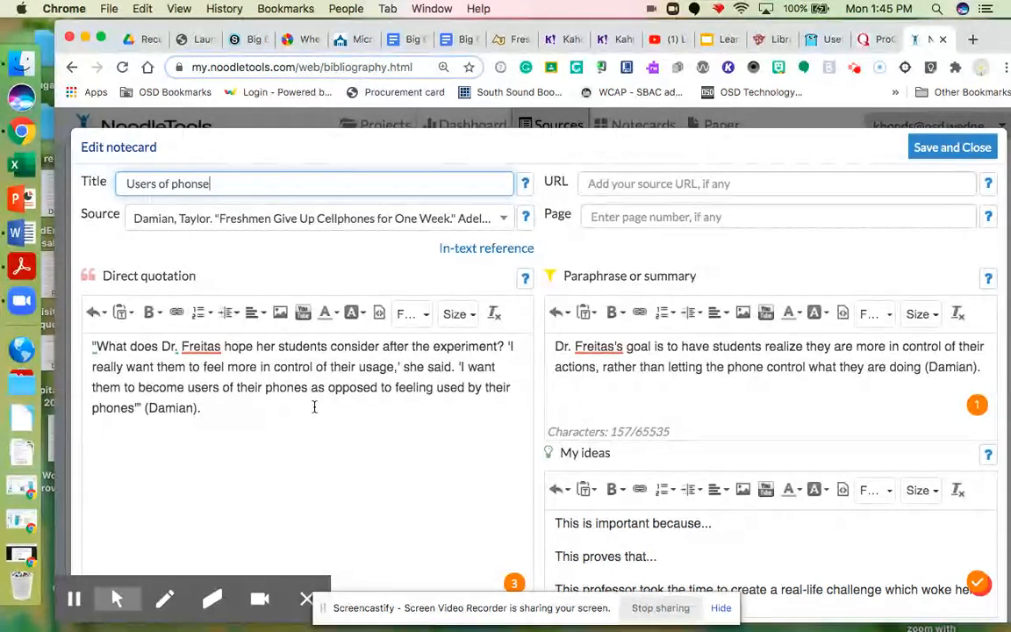
{"action": "type", "text": "vs be"}
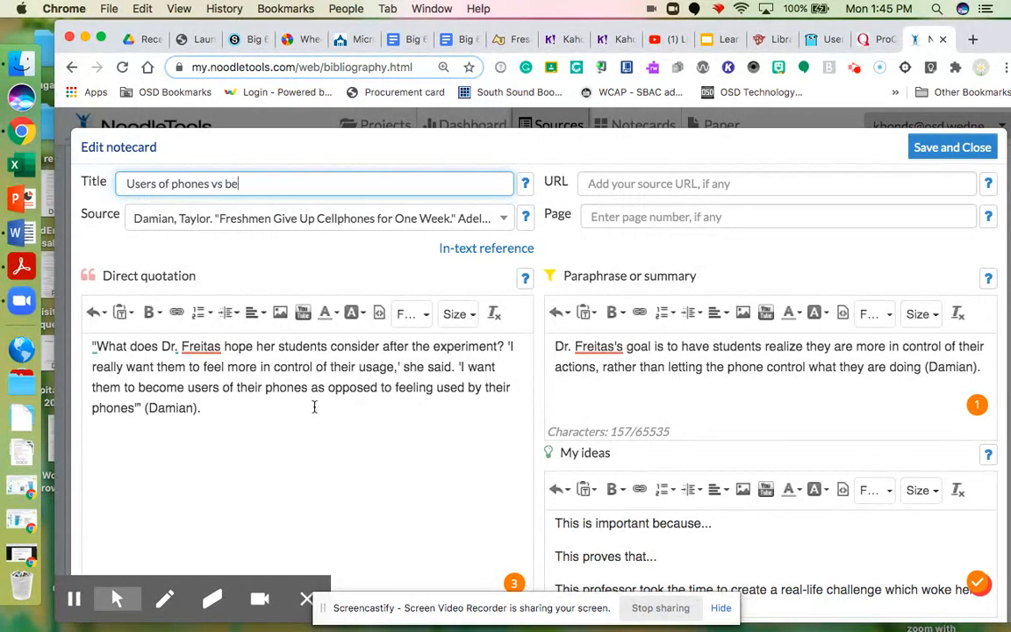
{"action": "type", "text": "ing used by phone"}
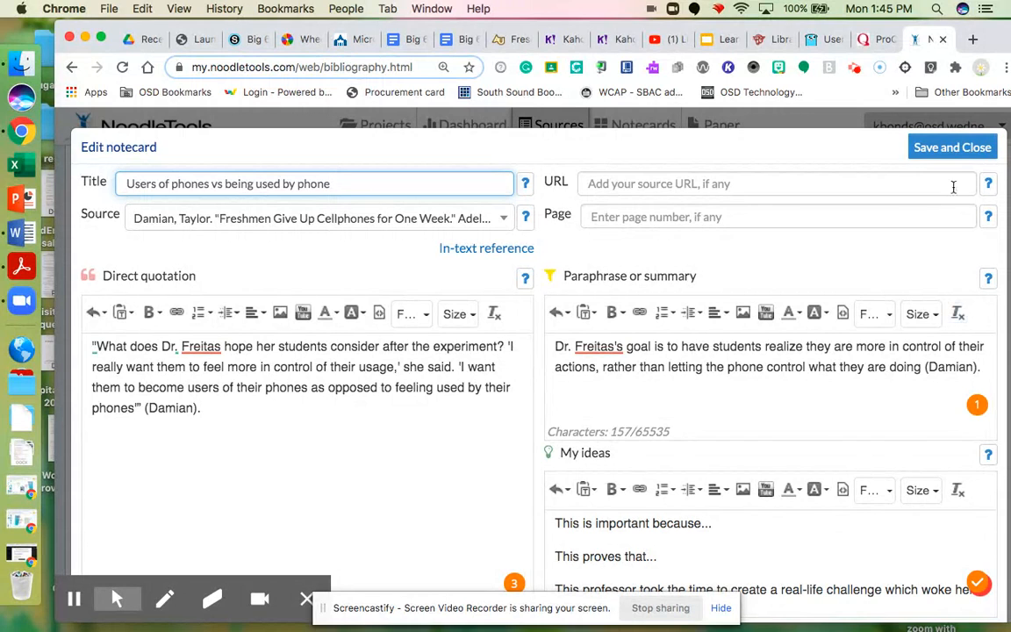
{"action": "left_click", "coordinate": [930, 149]}
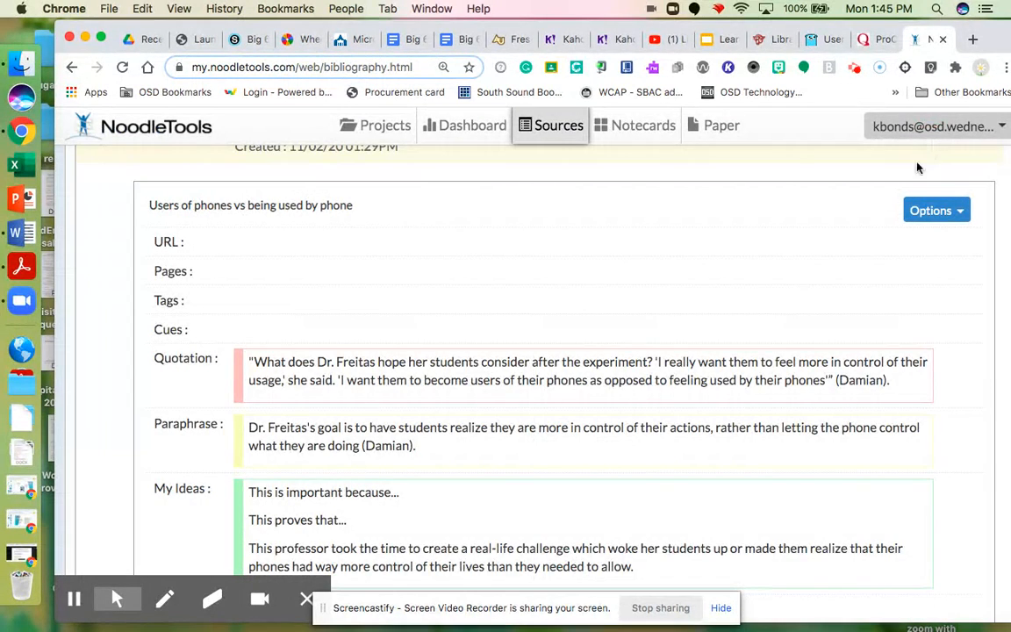
{"action": "scroll", "coordinate": [641, 386], "scroll_direction": "up", "scroll_amount": 3}
{"action": "scroll", "coordinate": [642, 386], "scroll_direction": "down", "scroll_amount": 4}
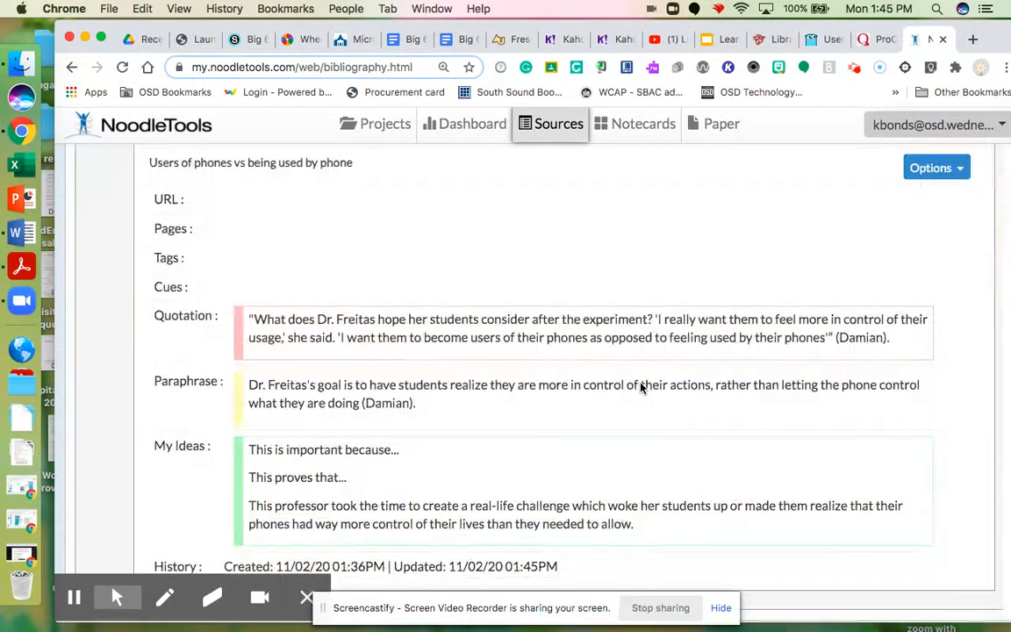
Step: Review the retitled notecard under the Adelphi University source and check which options it offers
{"action": "scroll", "coordinate": [642, 386], "scroll_direction": "up", "scroll_amount": 4}
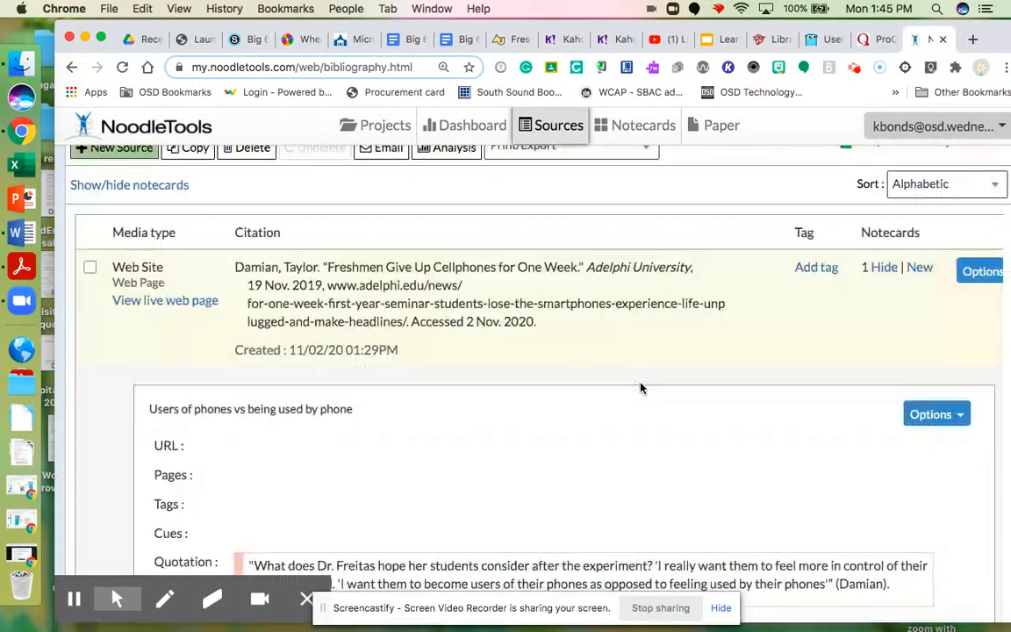
{"action": "scroll", "coordinate": [602, 389], "scroll_direction": "down", "scroll_amount": 2}
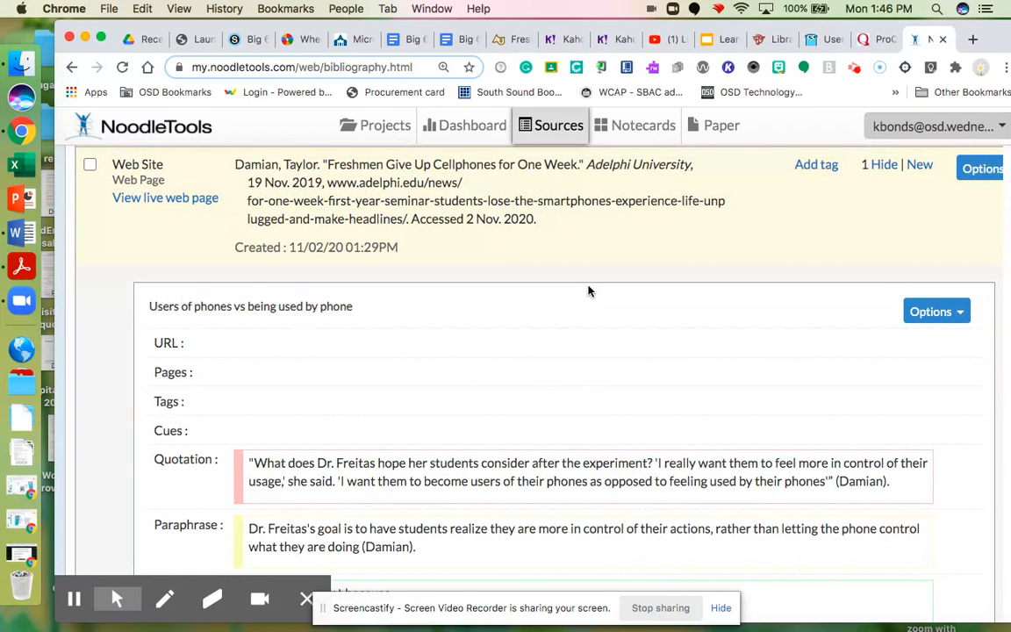
{"action": "left_click", "coordinate": [936, 314]}
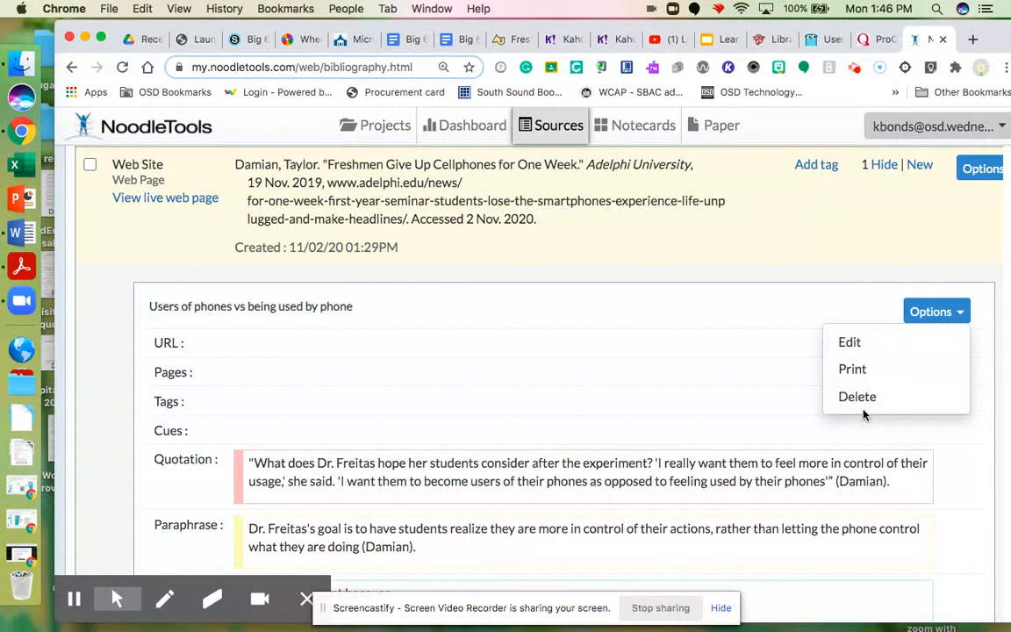
{"action": "left_click", "coordinate": [841, 246]}
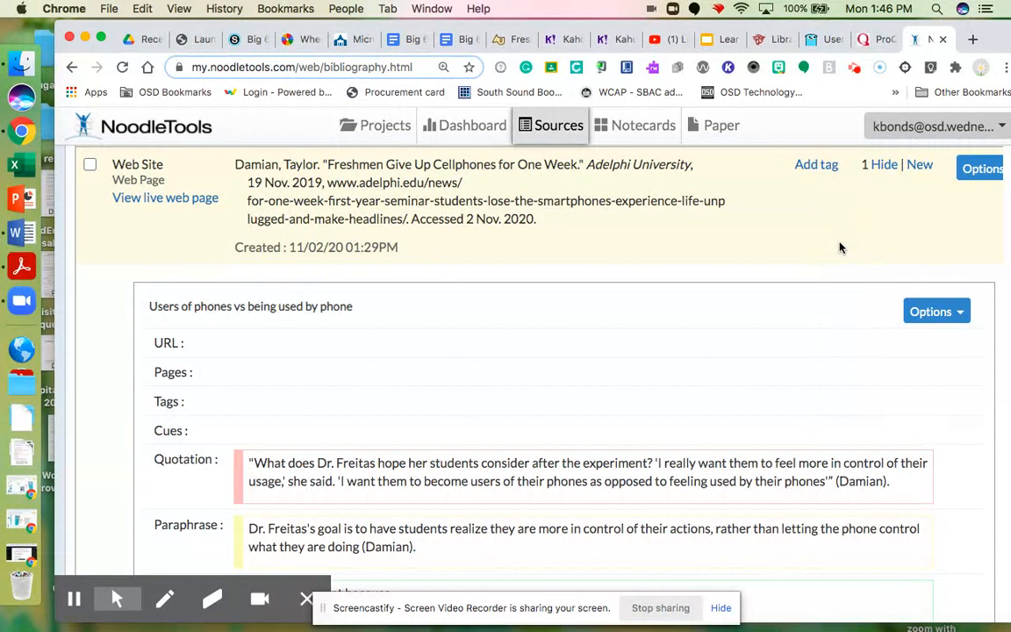
{"action": "scroll", "coordinate": [605, 326], "scroll_direction": "up", "scroll_amount": 2}
{"action": "scroll", "coordinate": [606, 326], "scroll_direction": "down", "scroll_amount": 1}
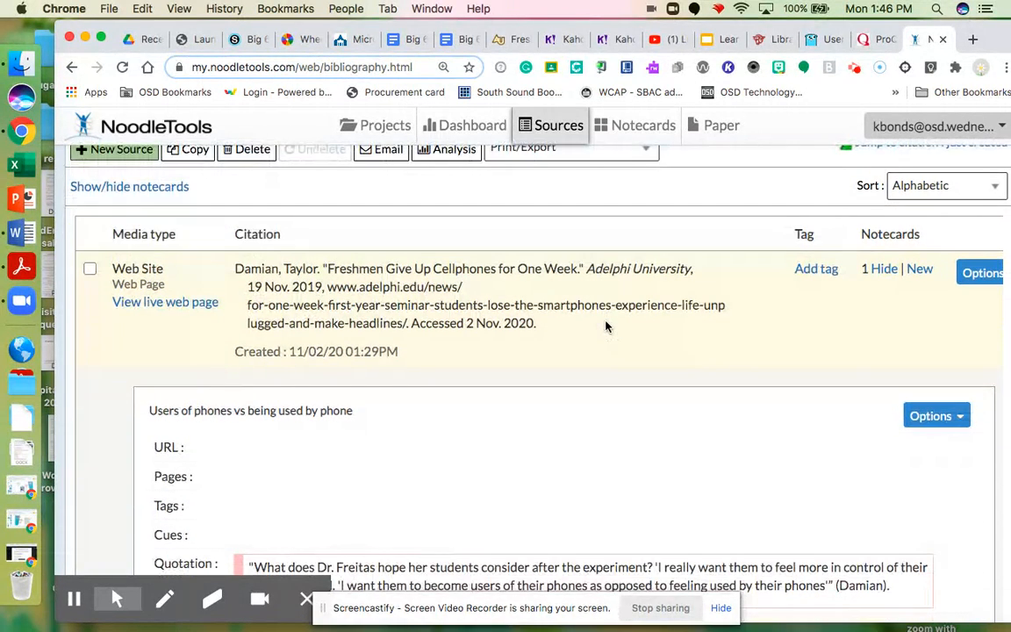
Step: Hide the Adelphi source's notecard, and toggle the display of all notecards on and back off
{"action": "left_click", "coordinate": [885, 271]}
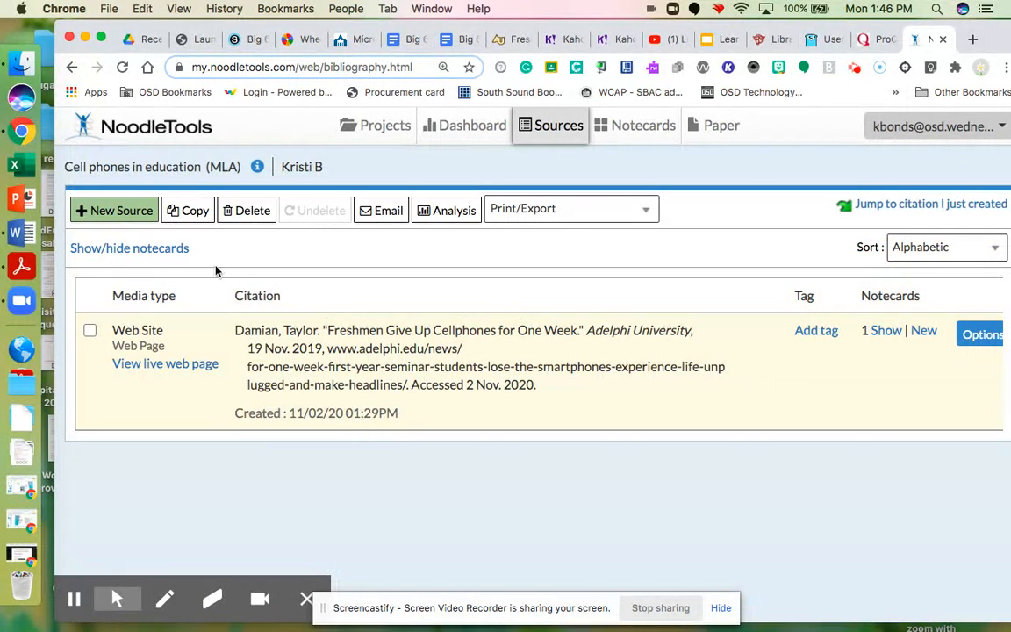
{"action": "left_click", "coordinate": [119, 252]}
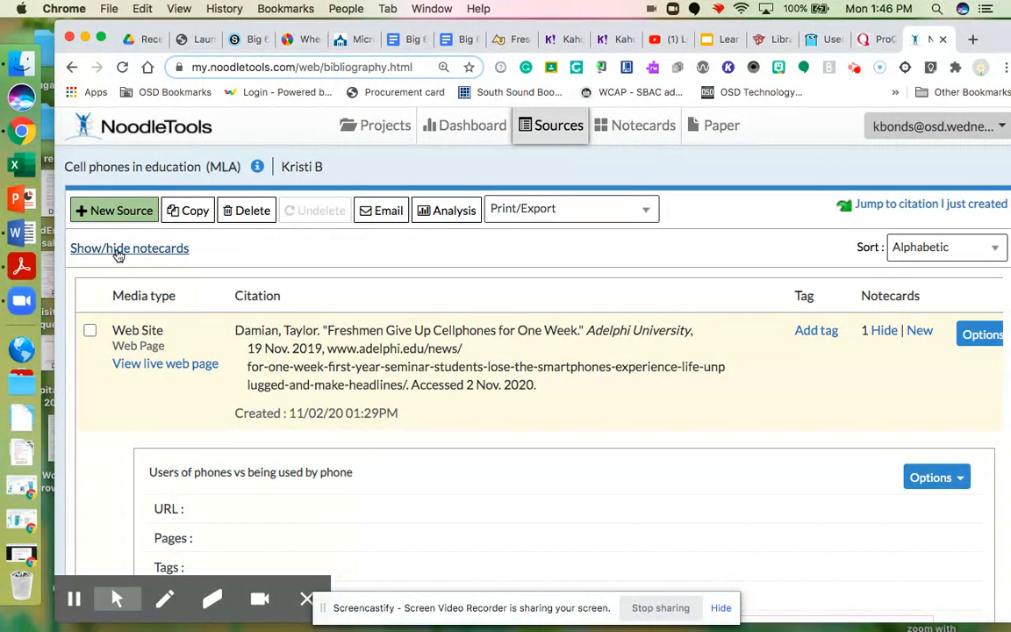
{"action": "left_click", "coordinate": [119, 253]}
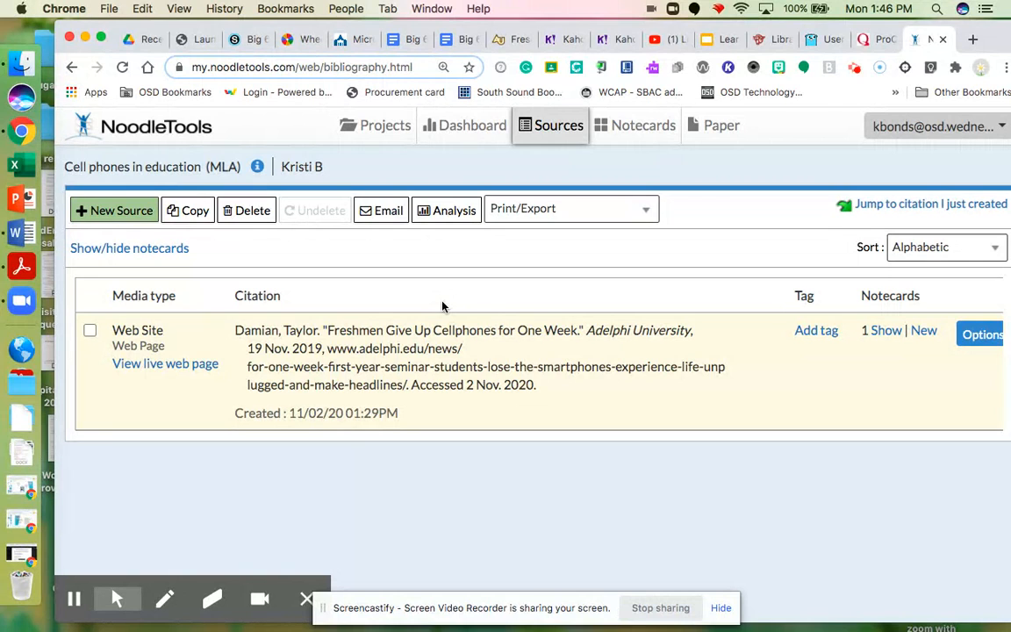
Step: Start a new notecard for the Adelphi source and copy the article's paragraph beginning "I originally didn't think I was addicted to my phone"
{"action": "left_click", "coordinate": [927, 332]}
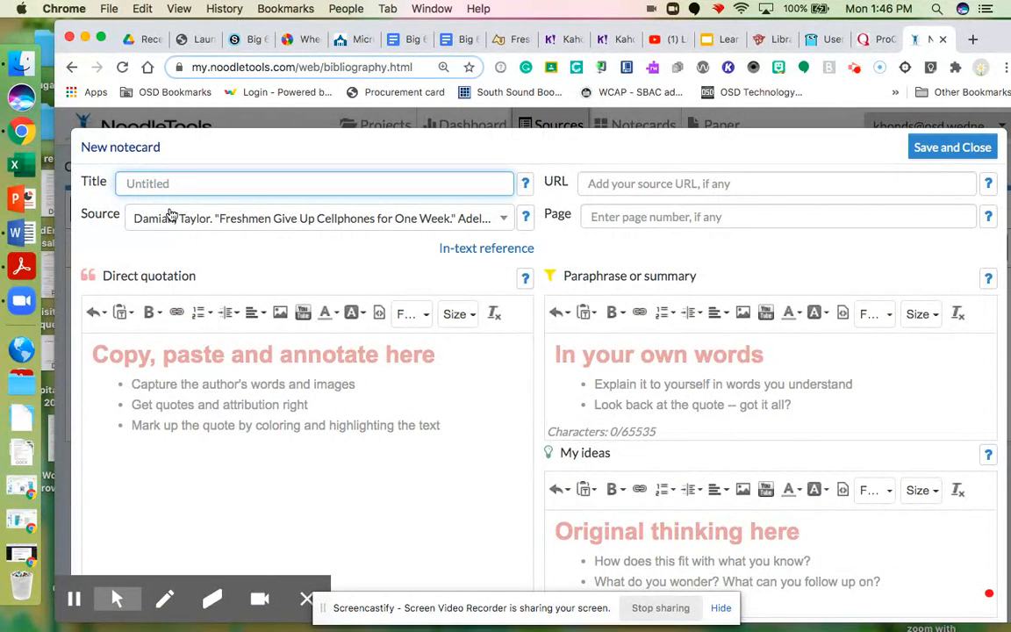
{"action": "left_click", "coordinate": [167, 356]}
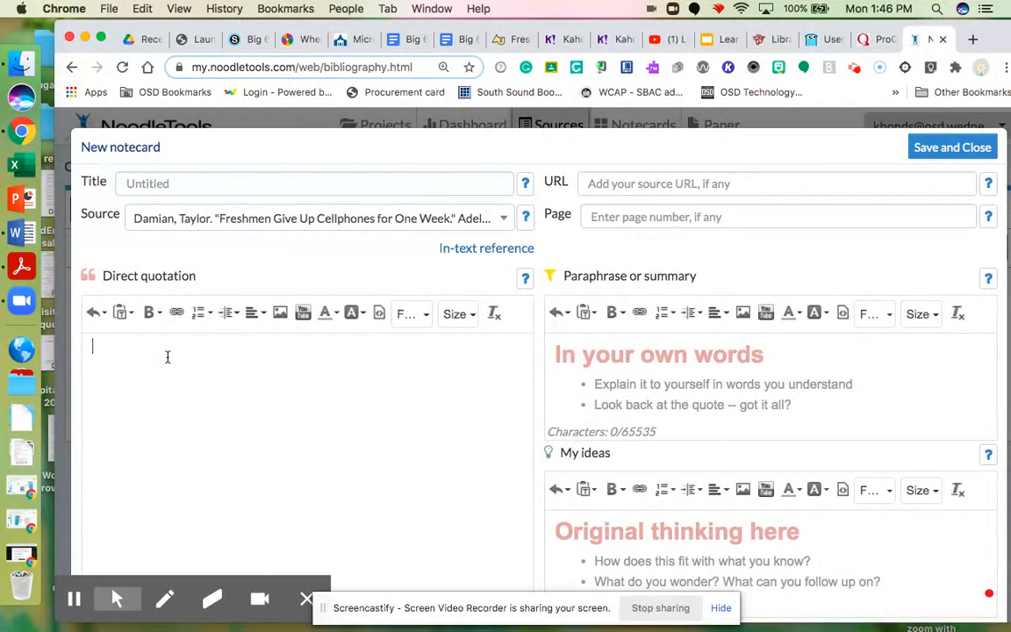
{"action": "left_click", "coordinate": [514, 42]}
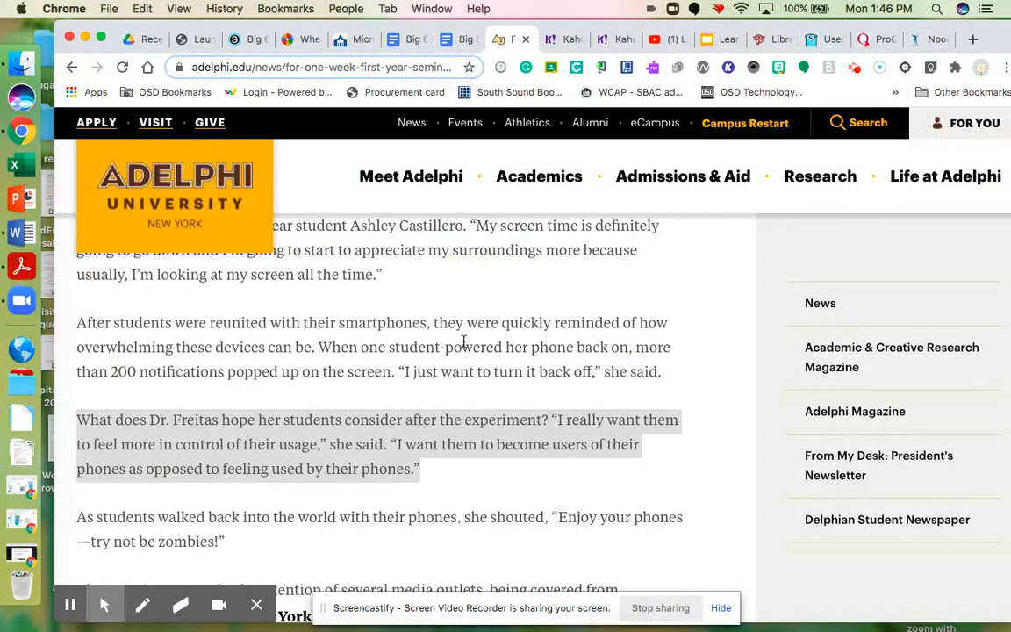
{"action": "scroll", "coordinate": [463, 342], "scroll_direction": "down", "scroll_amount": 5}
{"action": "scroll", "coordinate": [465, 345], "scroll_direction": "up", "scroll_amount": 5}
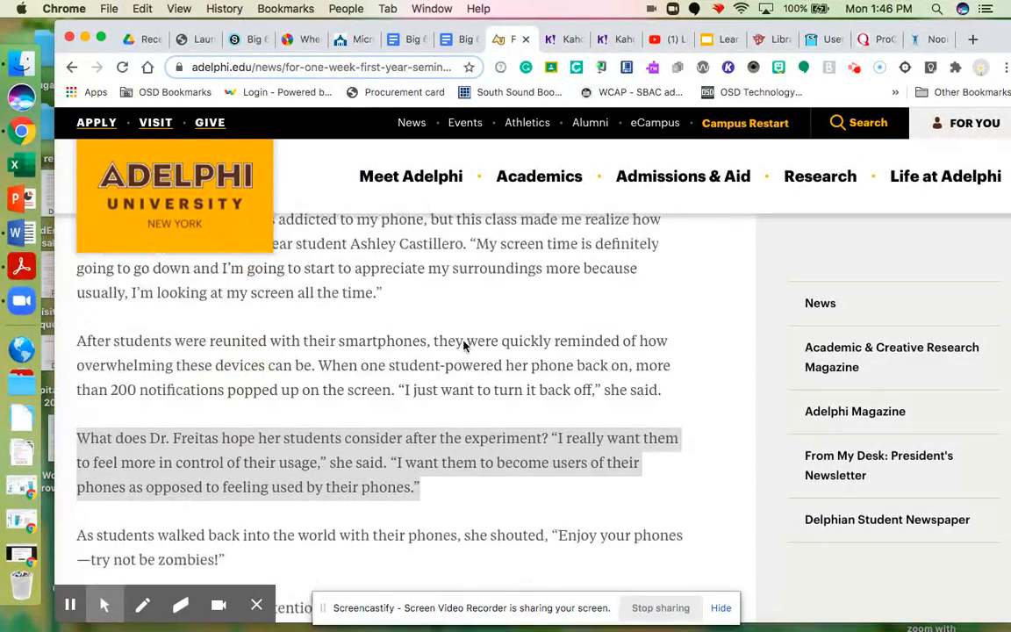
{"action": "scroll", "coordinate": [464, 345], "scroll_direction": "up", "scroll_amount": 3}
{"action": "scroll", "coordinate": [463, 340], "scroll_direction": "up", "scroll_amount": 2}
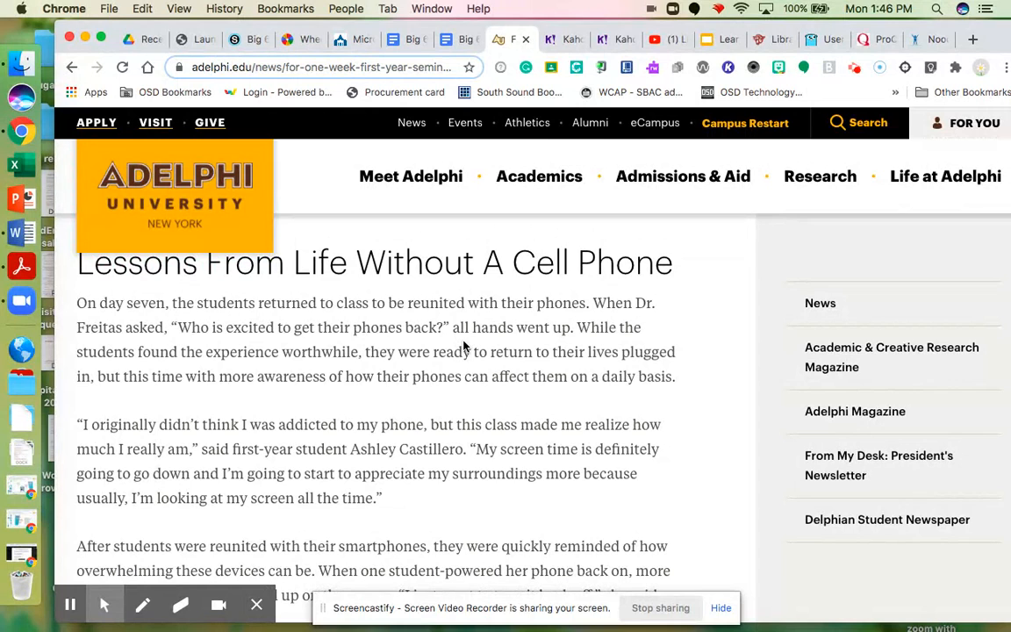
{"action": "scroll", "coordinate": [463, 347], "scroll_direction": "down", "scroll_amount": 1}
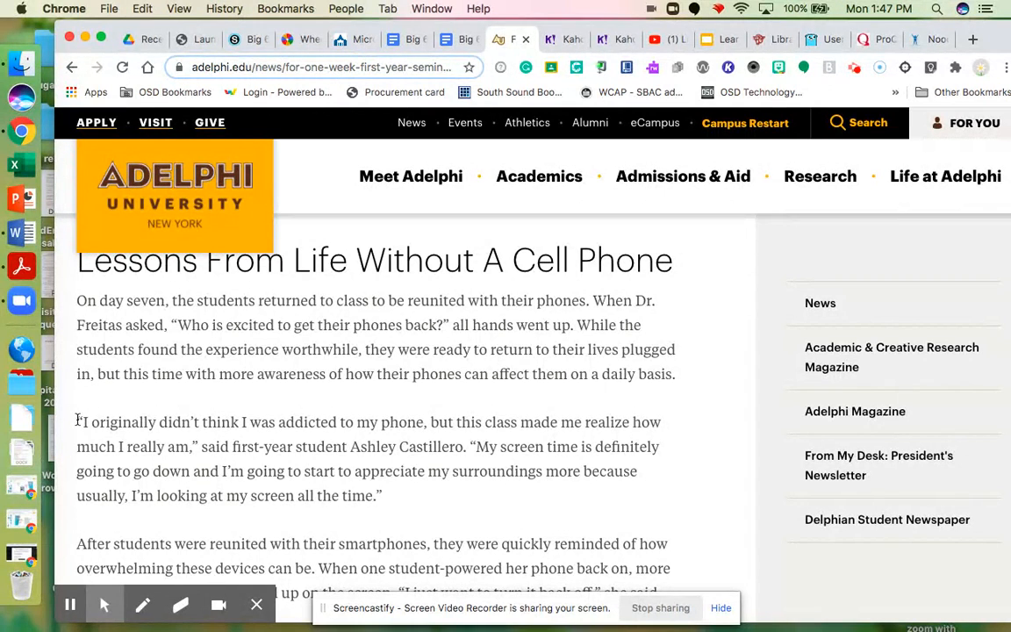
{"action": "left_click_drag", "start_coordinate": [77, 420], "coordinate": [387, 500]}
{"action": "key", "text": "super+c"}
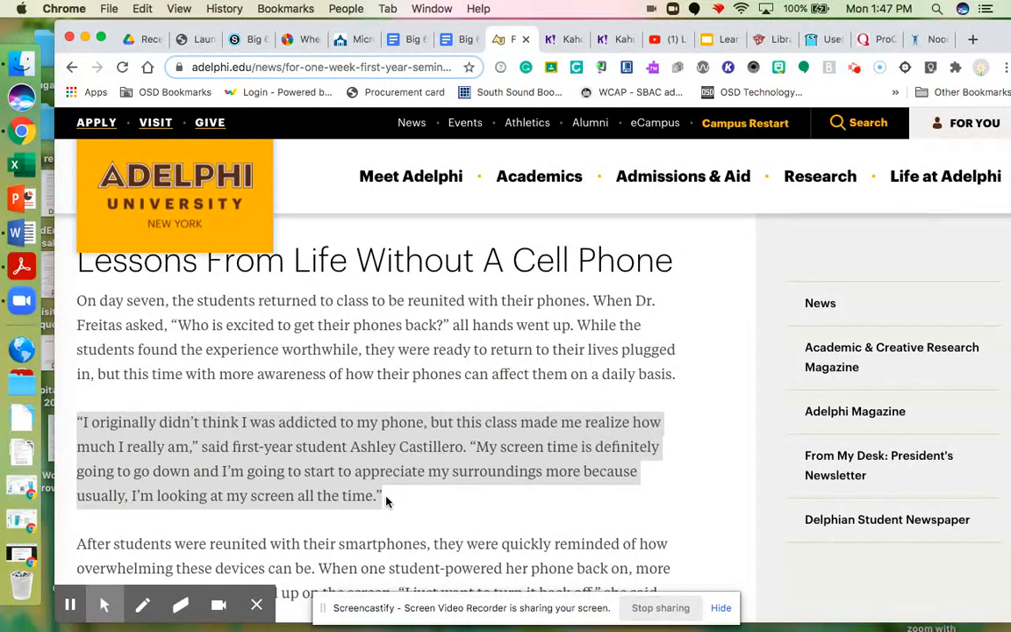
Step: Paste the copied paragraph into the new notecard's direct quotation
{"action": "left_click", "coordinate": [929, 39]}
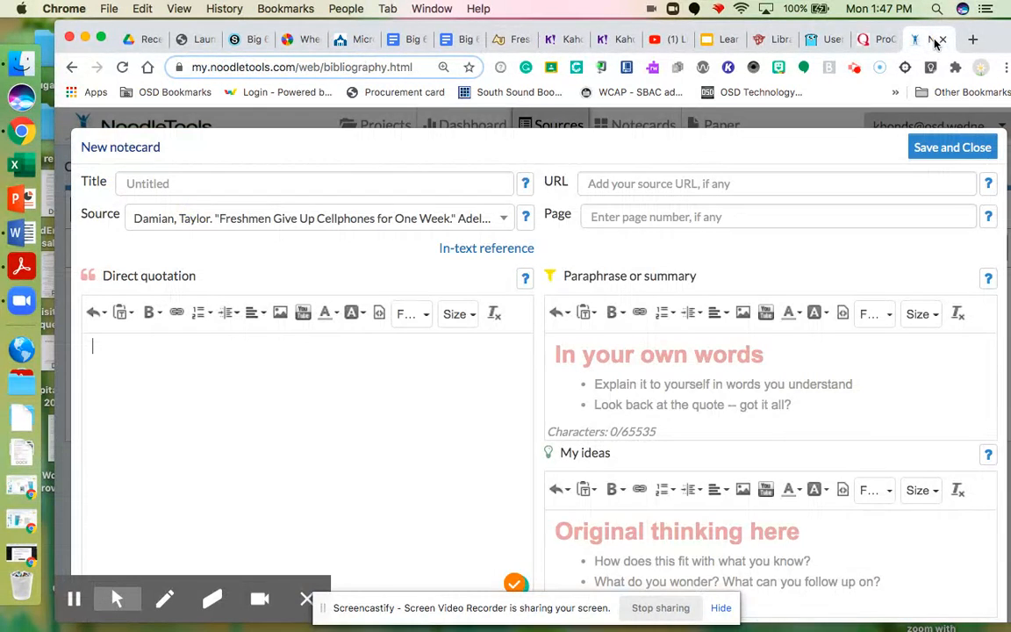
{"action": "left_click", "coordinate": [146, 362]}
{"action": "key", "text": "super+v"}
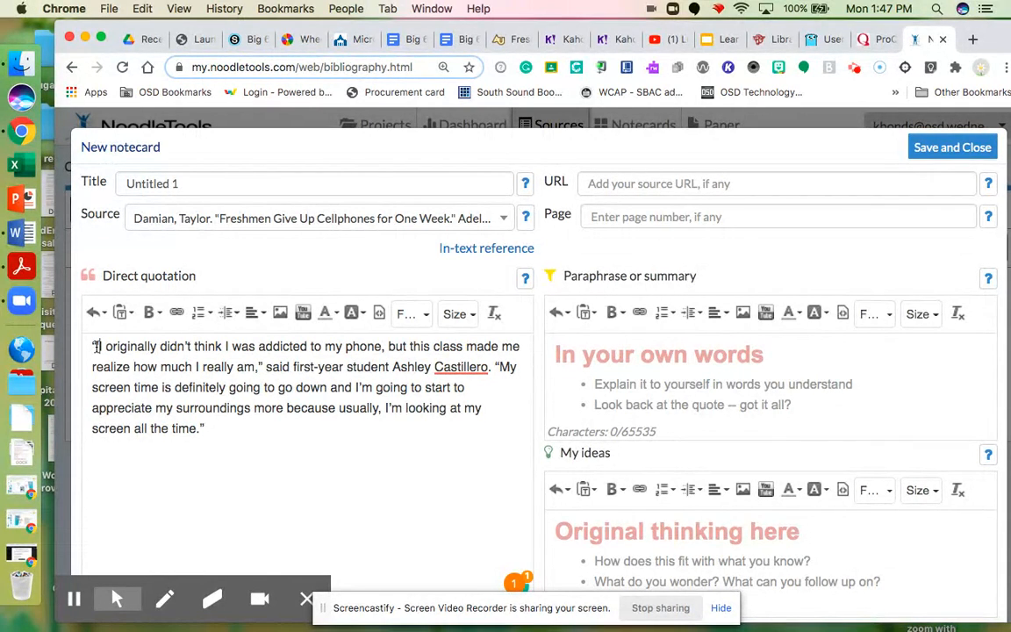
Step: Enclose the pasted quotation in double quotation marks and change the student's inner speech marks to single ones
{"action": "type", "text": "“"}
{"action": "left_click", "coordinate": [261, 367]}
{"action": "key", "text": "BackSpace"}
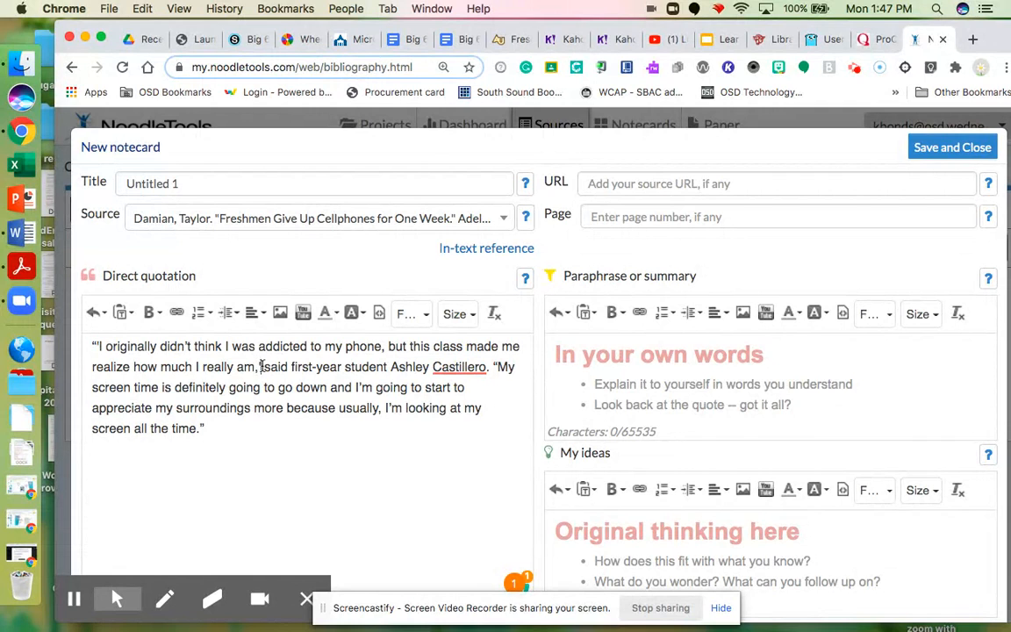
{"action": "left_click", "coordinate": [496, 369]}
{"action": "key", "text": "BackSpace"}
{"action": "type", "text": "'"}
{"action": "left_click", "coordinate": [200, 428]}
{"action": "type", "text": "'"}
{"action": "left_click_drag", "start_coordinate": [92, 345], "coordinate": [97, 346]}
{"action": "left_click_drag", "start_coordinate": [207, 429], "coordinate": [201, 428]}
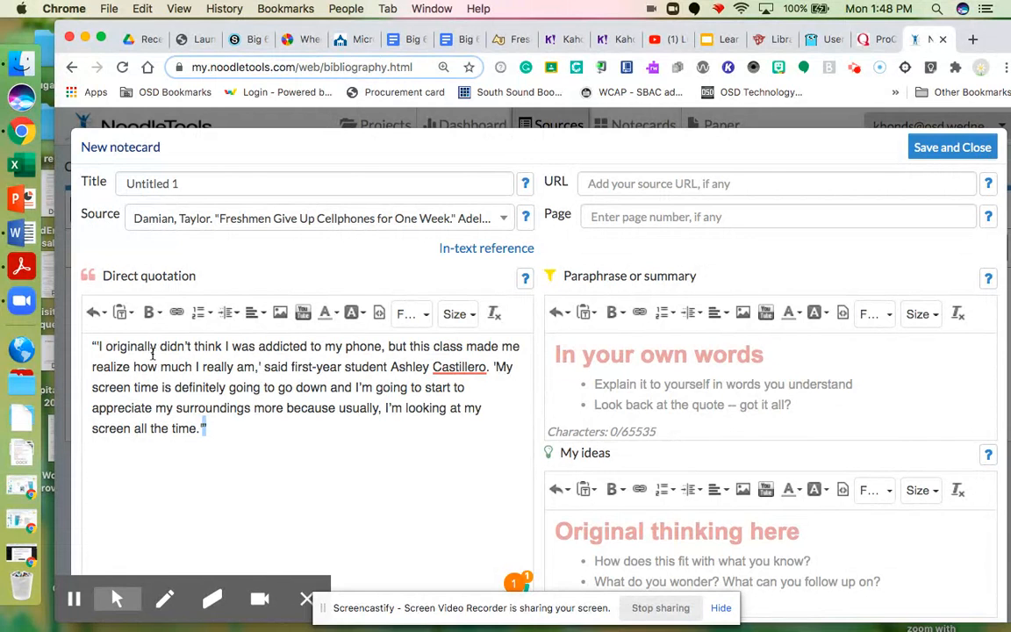
{"action": "left_click", "coordinate": [97, 346]}
{"action": "left_click_drag", "start_coordinate": [258, 366], "coordinate": [262, 366]}
Step: Add the author's surname in parentheses and a period after the quotation, and remove the period before the closing quotation marks
{"action": "left_click", "coordinate": [208, 428]}
{"action": "type", "text": "Damian"}
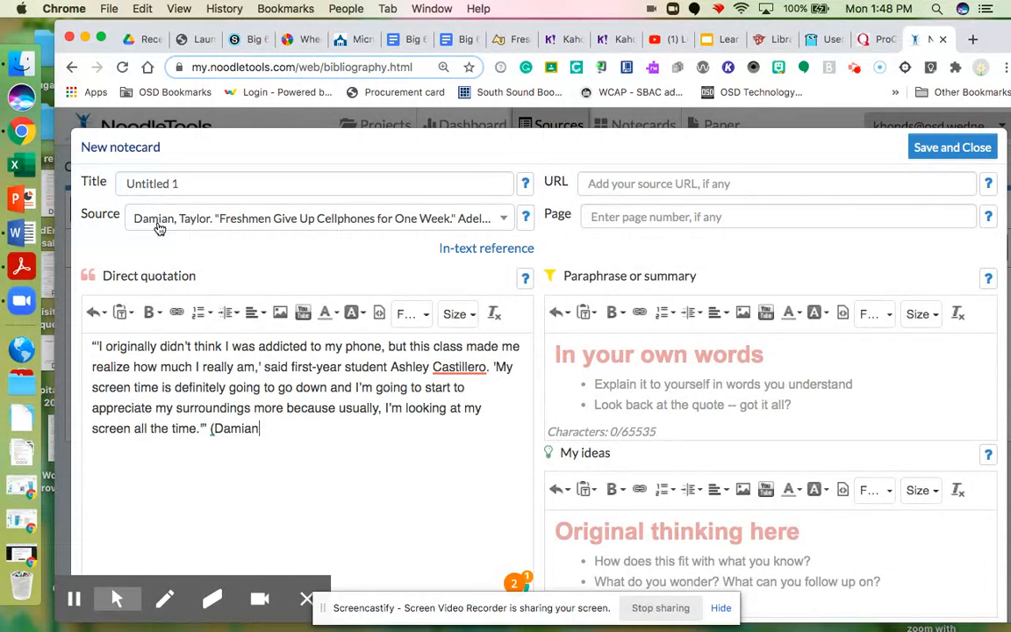
{"action": "type", "text": ")."}
{"action": "left_click", "coordinate": [200, 428]}
{"action": "key", "text": "Delete"}
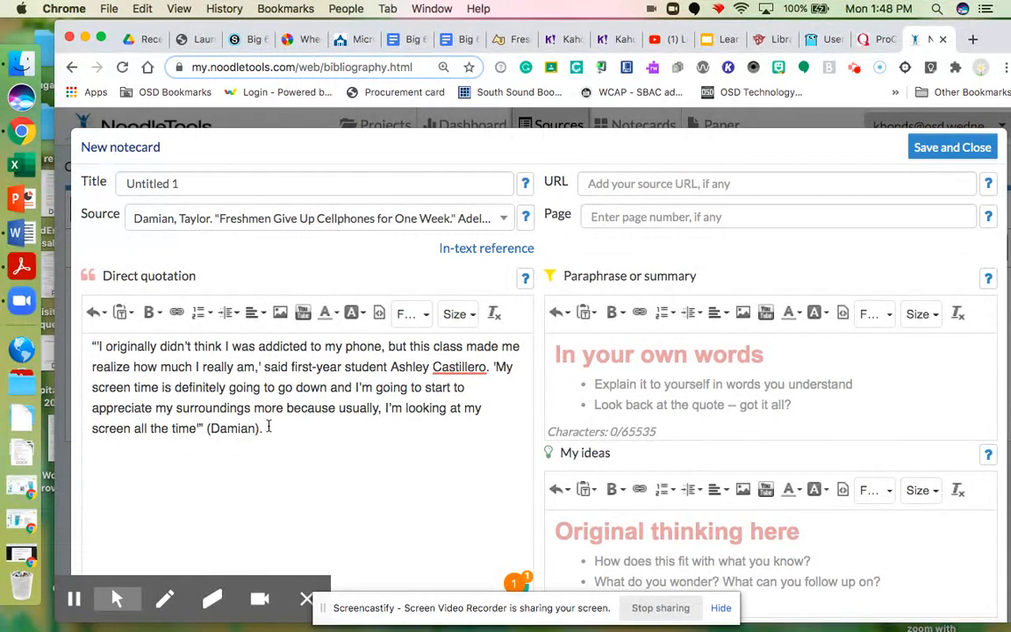
Step: Write the sample title citation ("Freshmen Give Up Cellphones"). below the quotation and delete it
{"action": "type", "text": "(\"Fre"}
{"action": "key", "text": "BackSpace"}
{"action": "key", "text": "BackSpace"}
{"action": "type", "text": "reshmen "}
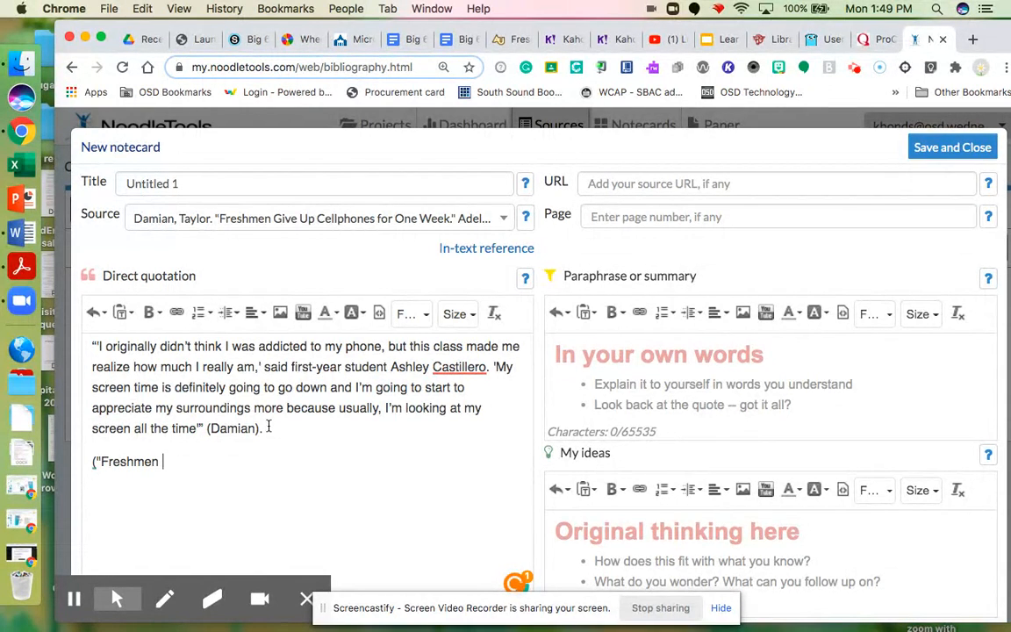
{"action": "type", "text": "Give Up Cellphones"}
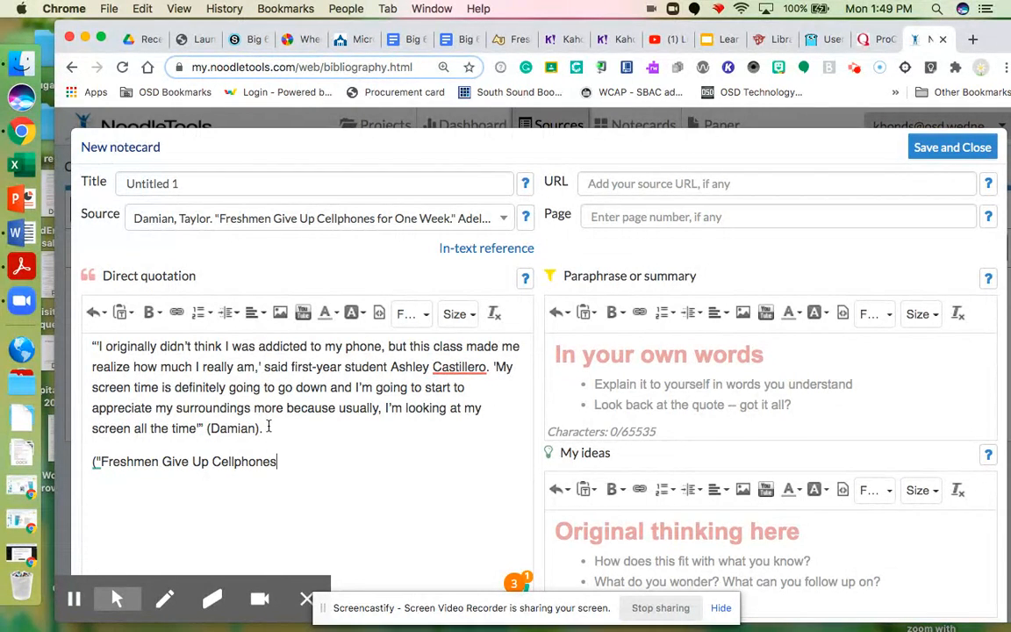
{"action": "type", "text": ")."}
{"action": "left_click_drag", "start_coordinate": [292, 461], "coordinate": [76, 467]}
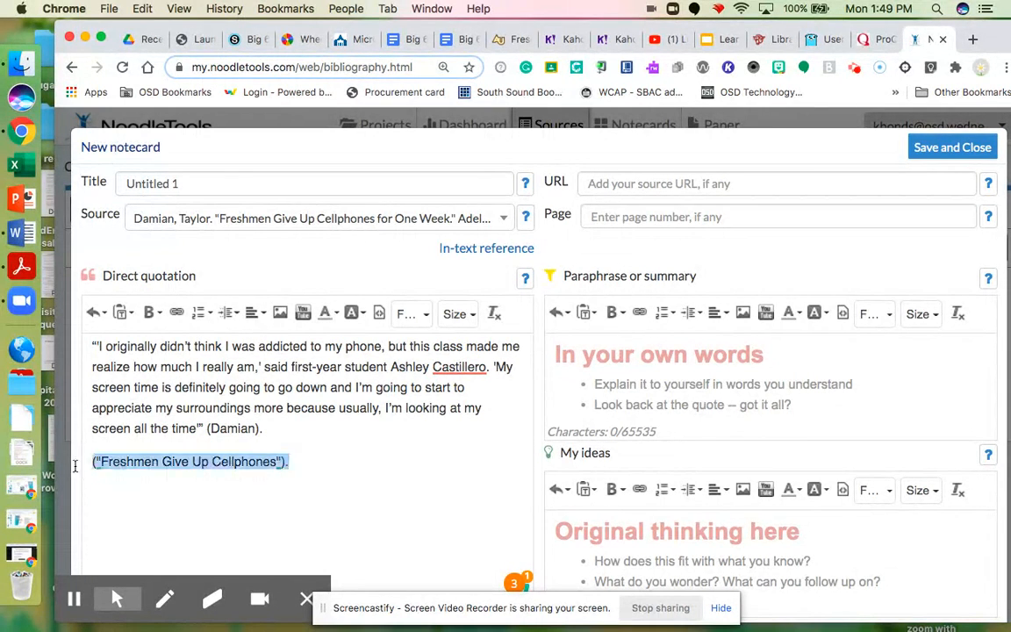
{"action": "key", "text": "BackSpace"}
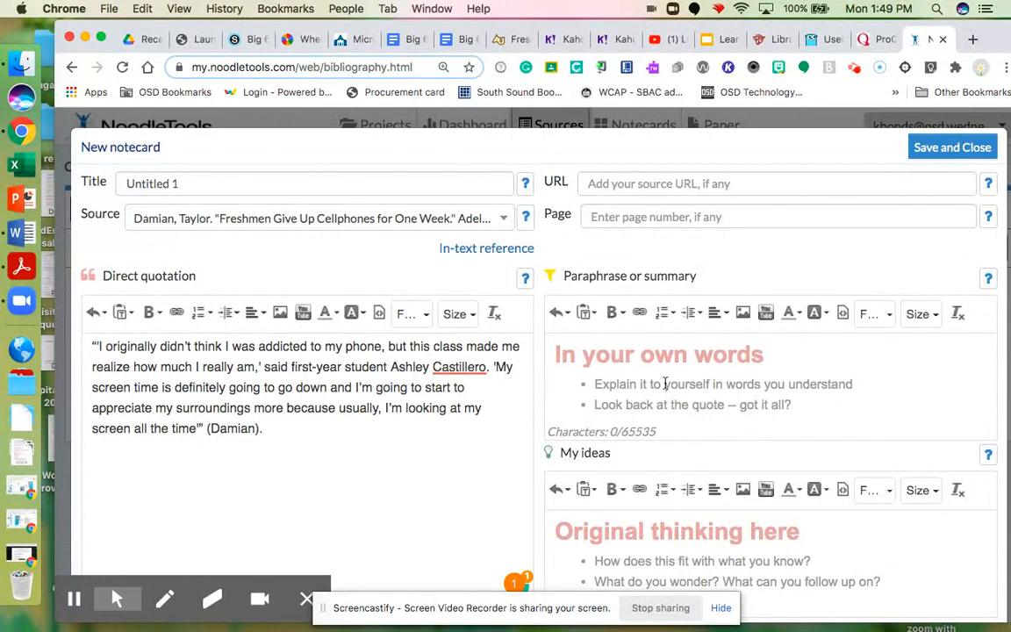
Step: Begin the paraphrase with "Student", the student's full name and "didn't realize how addicted to her phone she was, but after"
{"action": "left_click", "coordinate": [560, 353]}
{"action": "type", "text": "Student Ashley Ca"}
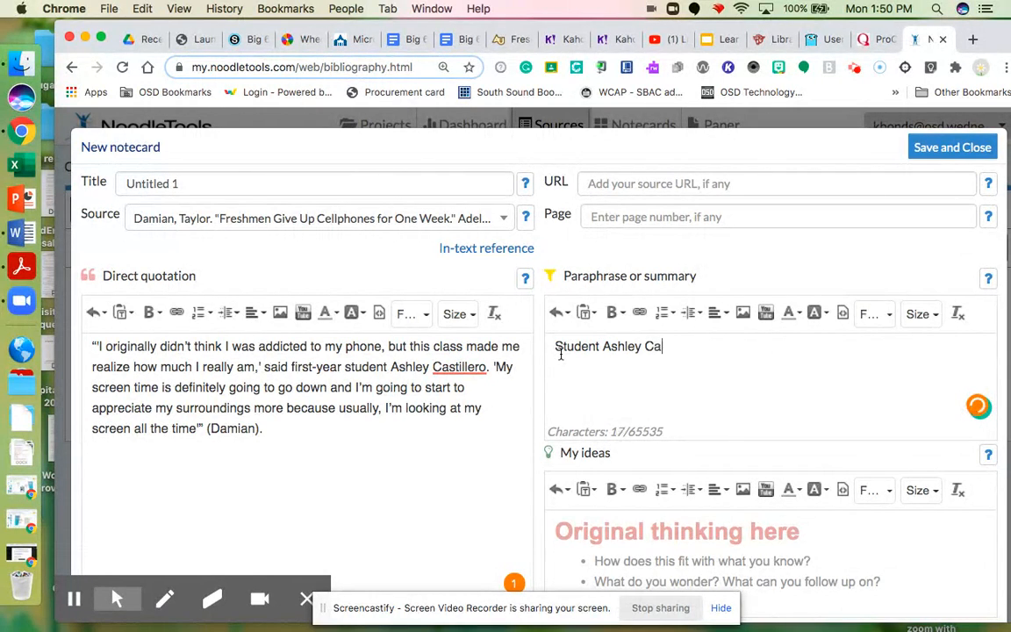
{"action": "type", "text": "stillero didn't reali"}
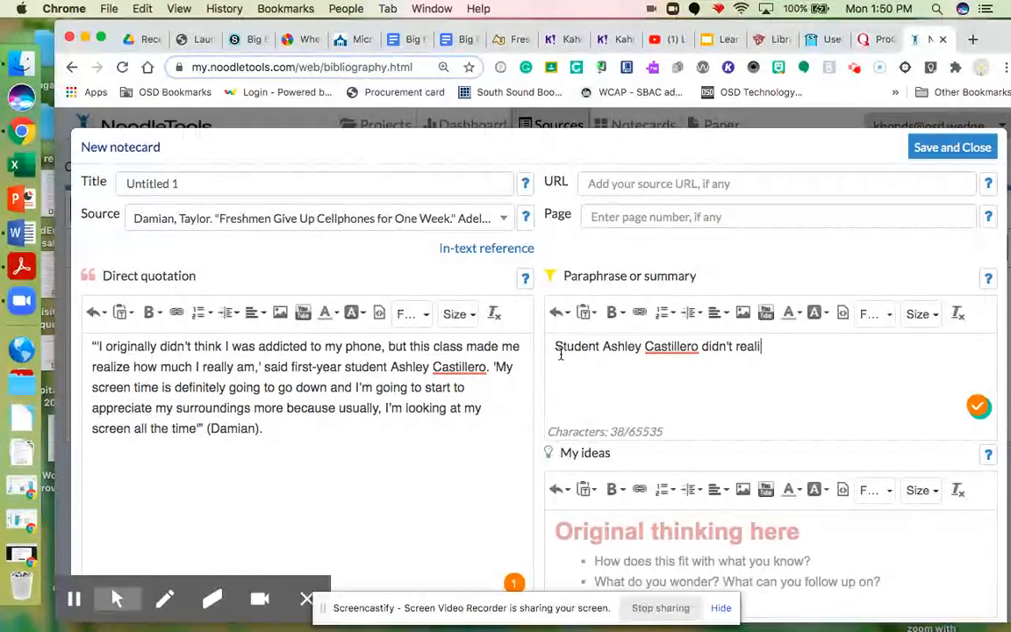
{"action": "type", "text": "ze how addicted "}
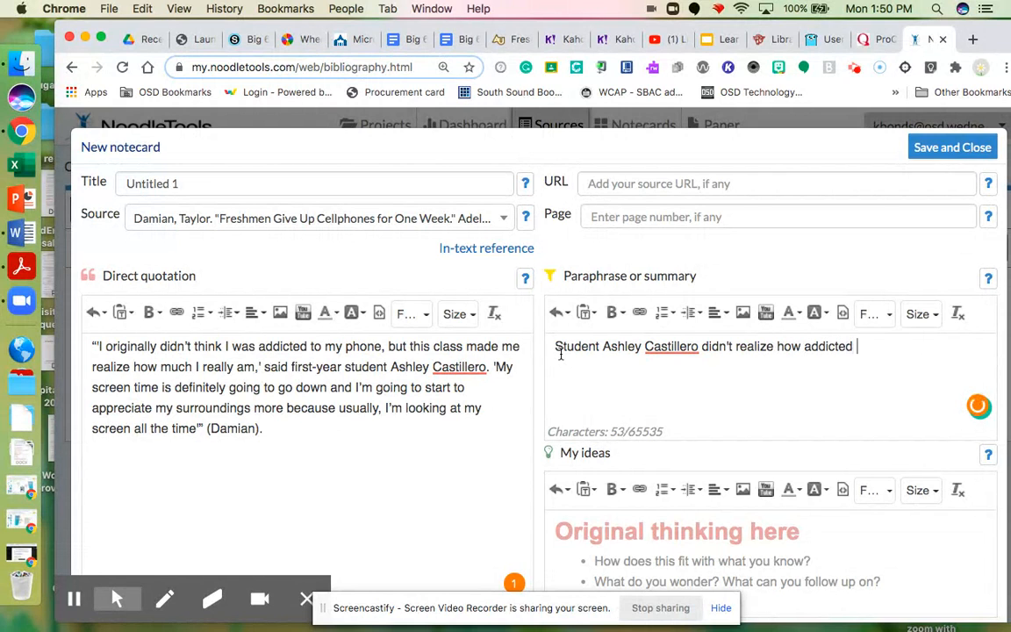
{"action": "type", "text": "to her phone she "}
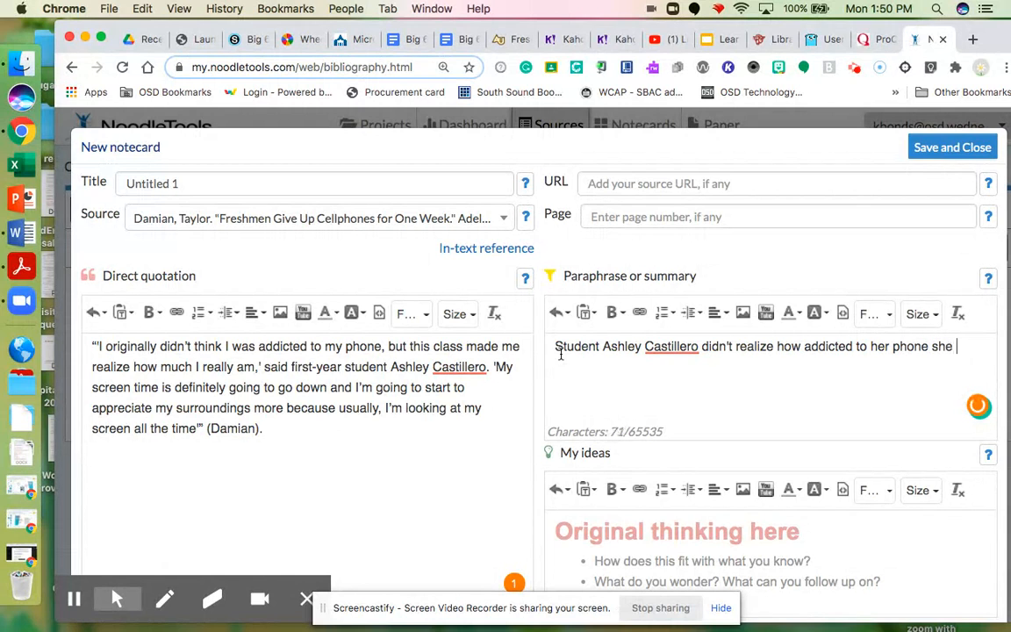
{"action": "type", "text": "was, but after"}
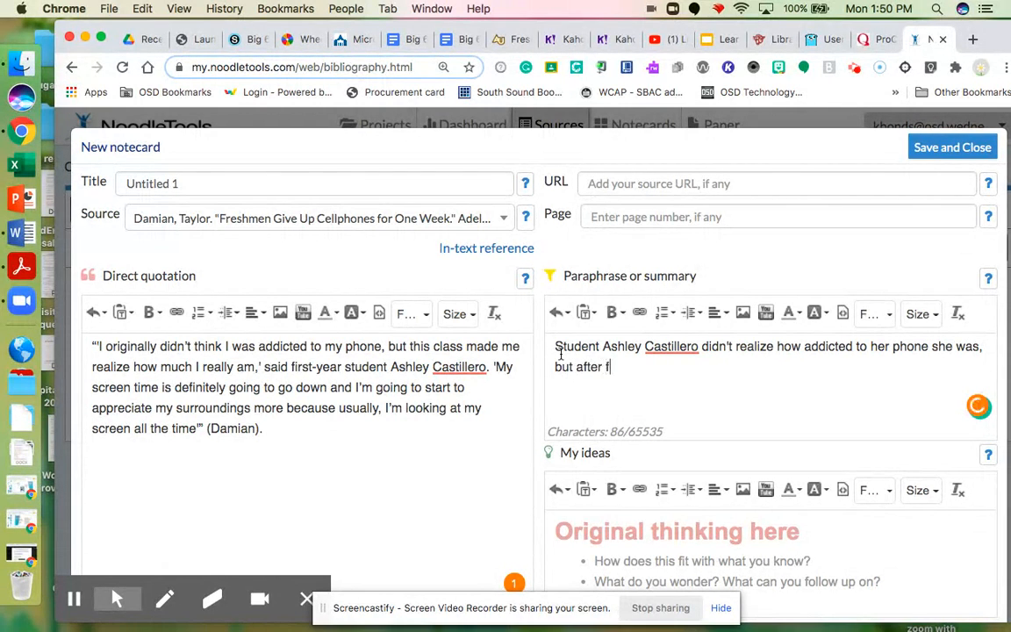
Step: Continue the paraphrase with "giving it up for a week, she feels like she'll reduce her screentime on purpose"
{"action": "type", "text": " giving u"}
{"action": "key", "text": "BackSpace"}
{"action": "type", "text": "it up for "}
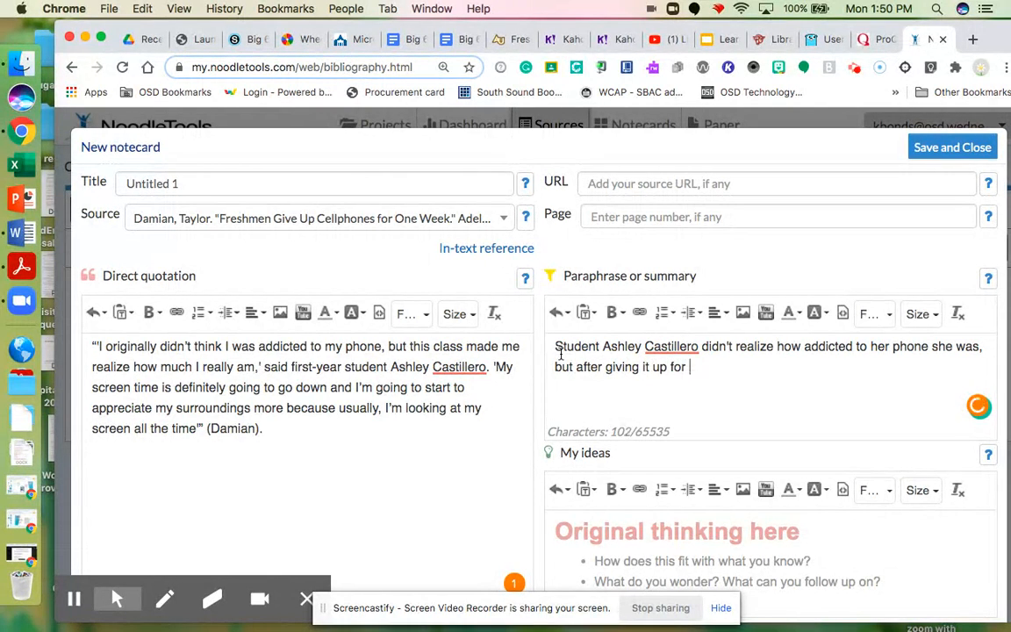
{"action": "type", "text": "a week, she feels like she'll"}
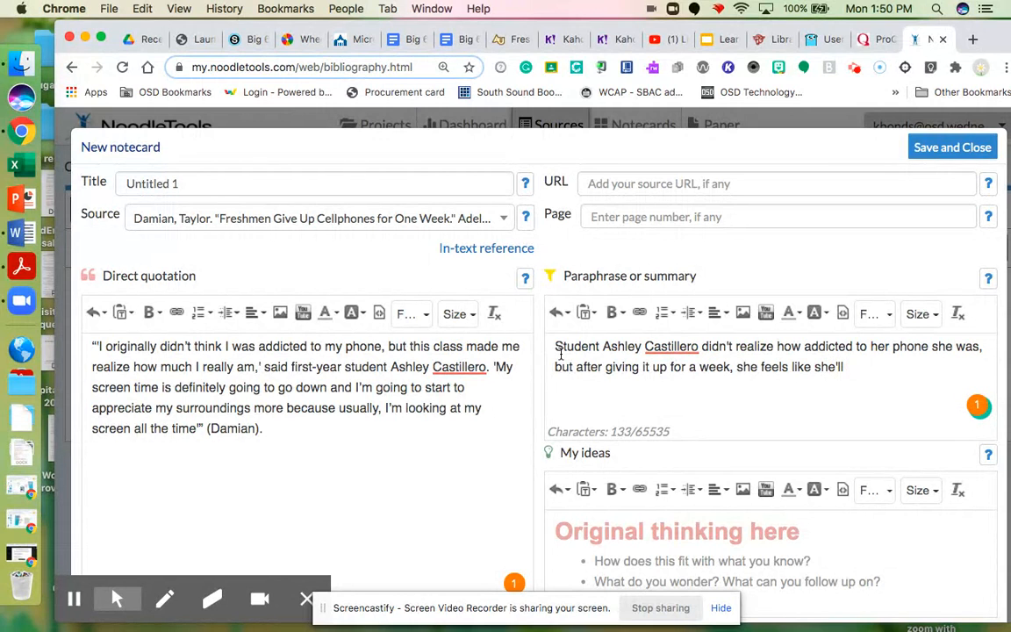
{"action": "type", "text": "reduce her scre"}
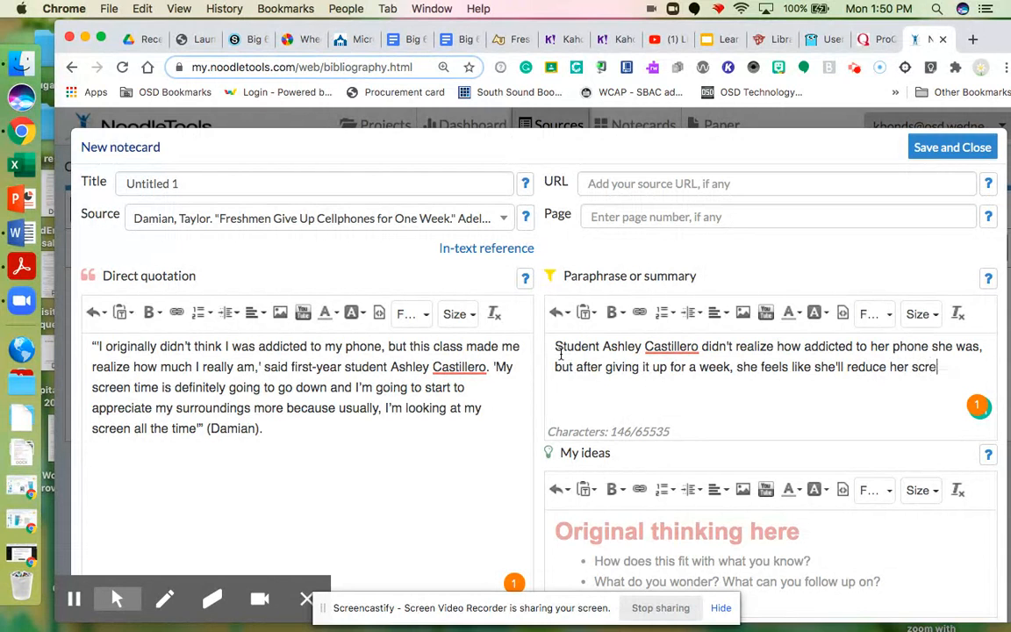
{"action": "type", "text": "entime"}
{"action": "key", "text": "BackSpace"}
{"action": "key", "text": "BackSpace"}
{"action": "type", "text": "time on purpose"}
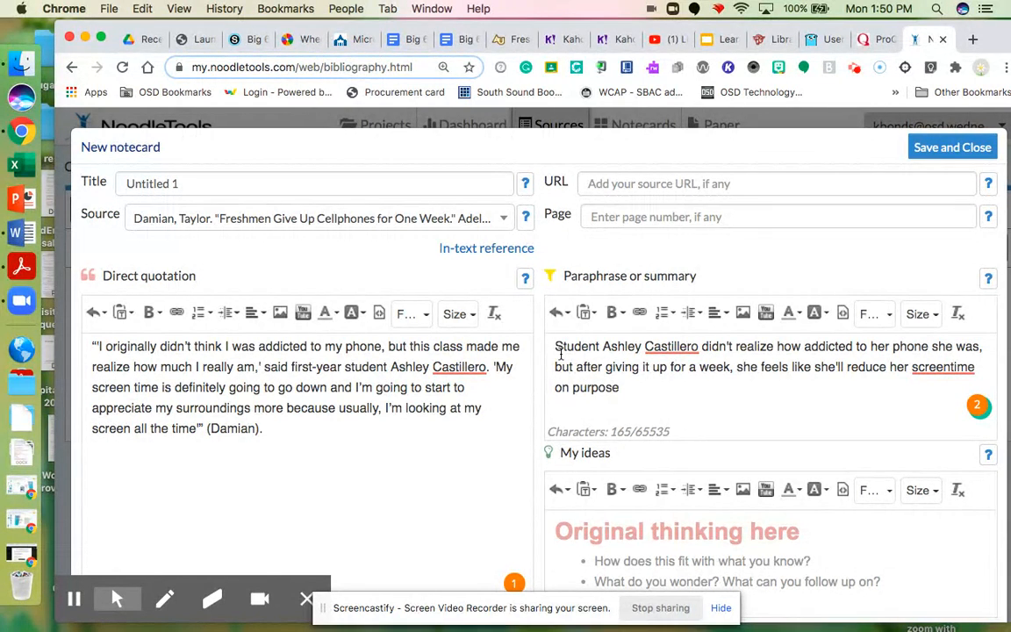
Step: Finish the paraphrase sentence with "because she is more aware now."
{"action": "type", "text": " beacuse"}
{"action": "key", "text": "BackSpace"}
{"action": "key", "text": "BackSpace"}
{"action": "key", "text": "BackSpace"}
{"action": "key", "text": "BackSpace"}
{"action": "key", "text": "BackSpace"}
{"action": "type", "text": "cause she is more aware now."}
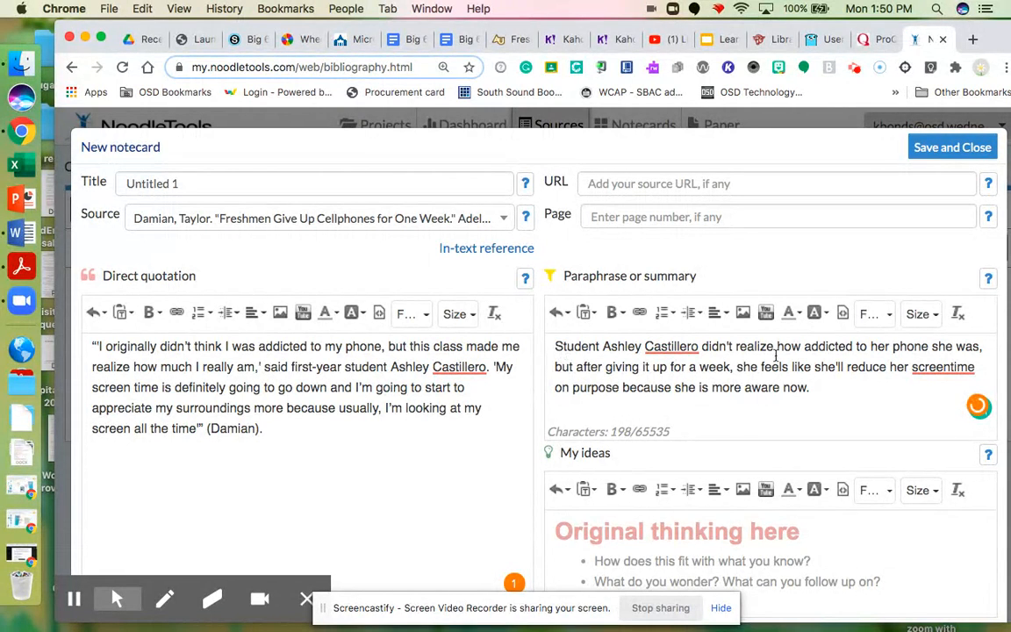
Step: Correct "screentime" to "screen time" in the paraphrase and replace its final period with the author's in-text citation copied from the direct quotation
{"action": "right_click", "coordinate": [943, 368]}
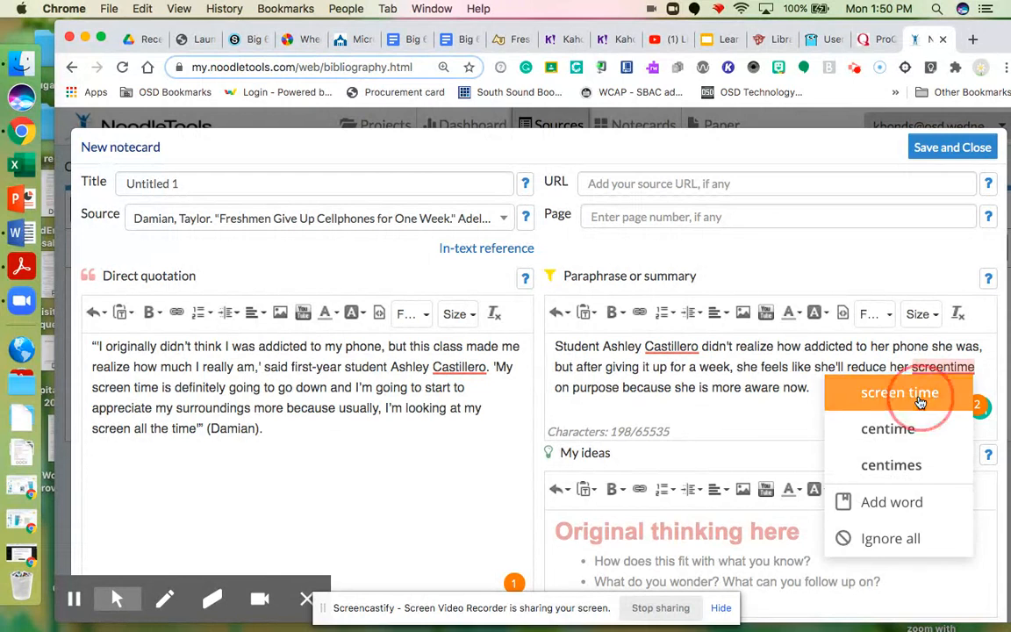
{"action": "left_click", "coordinate": [919, 401]}
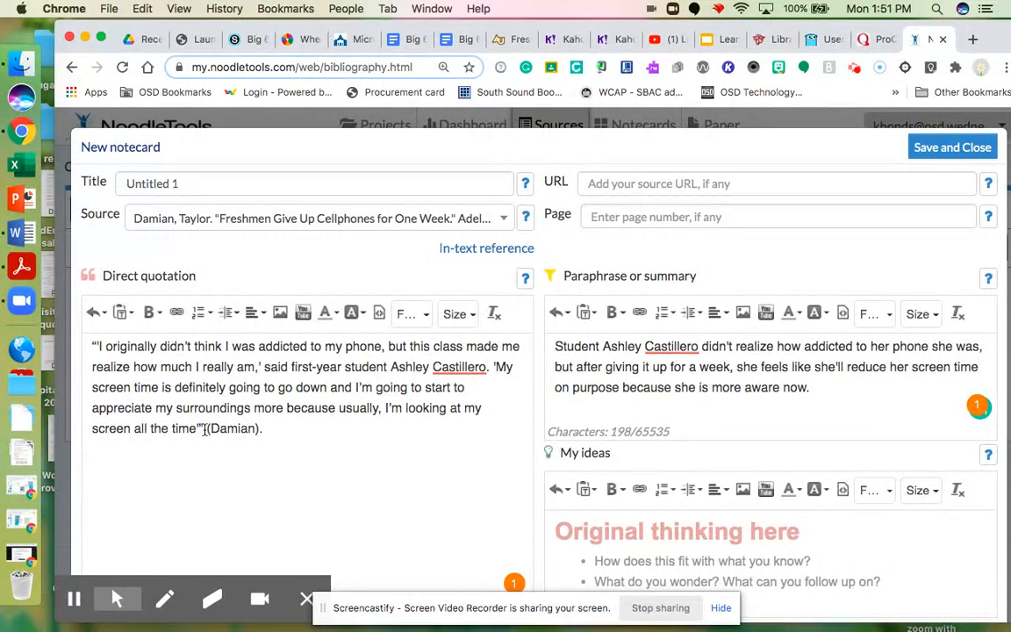
{"action": "left_click_drag", "start_coordinate": [207, 428], "coordinate": [265, 431]}
{"action": "key", "text": "super+c"}
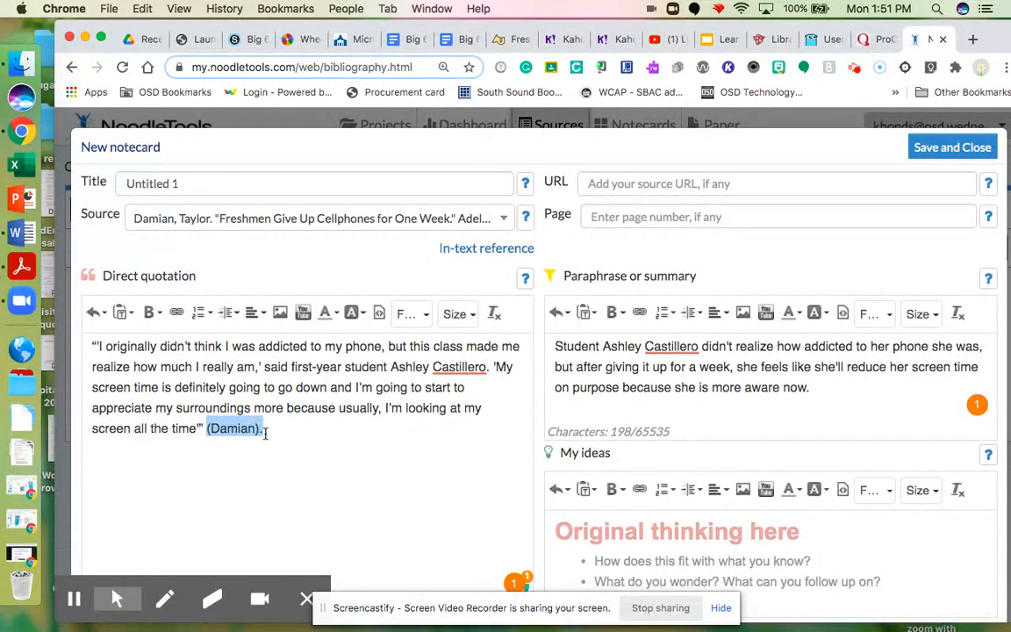
{"action": "left_click", "coordinate": [808, 393]}
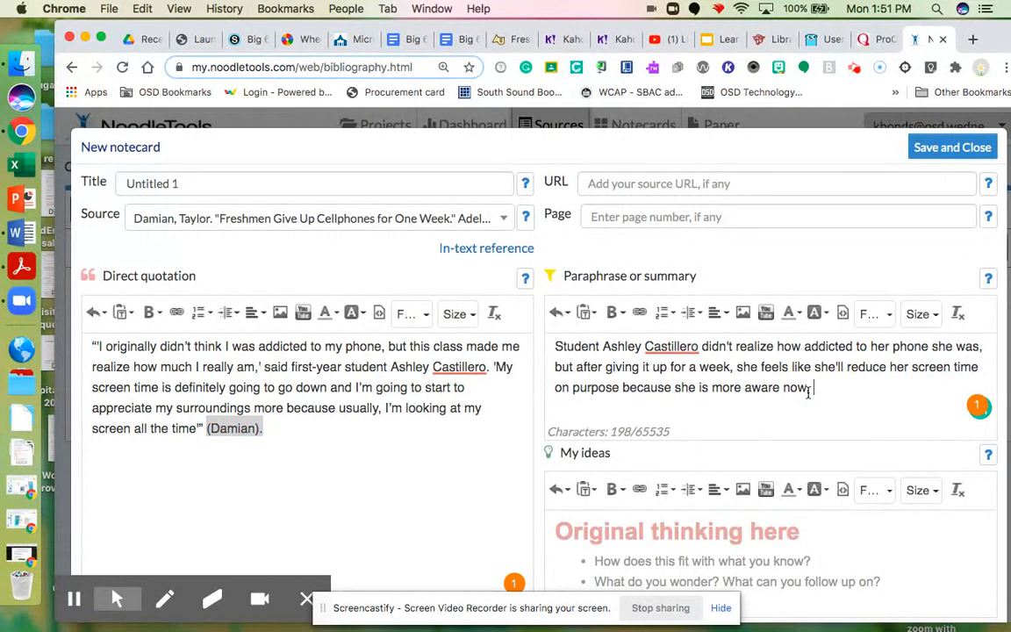
{"action": "key", "text": "BackSpace"}
{"action": "key", "text": "BackSpace"}
{"action": "key", "text": "super+v"}
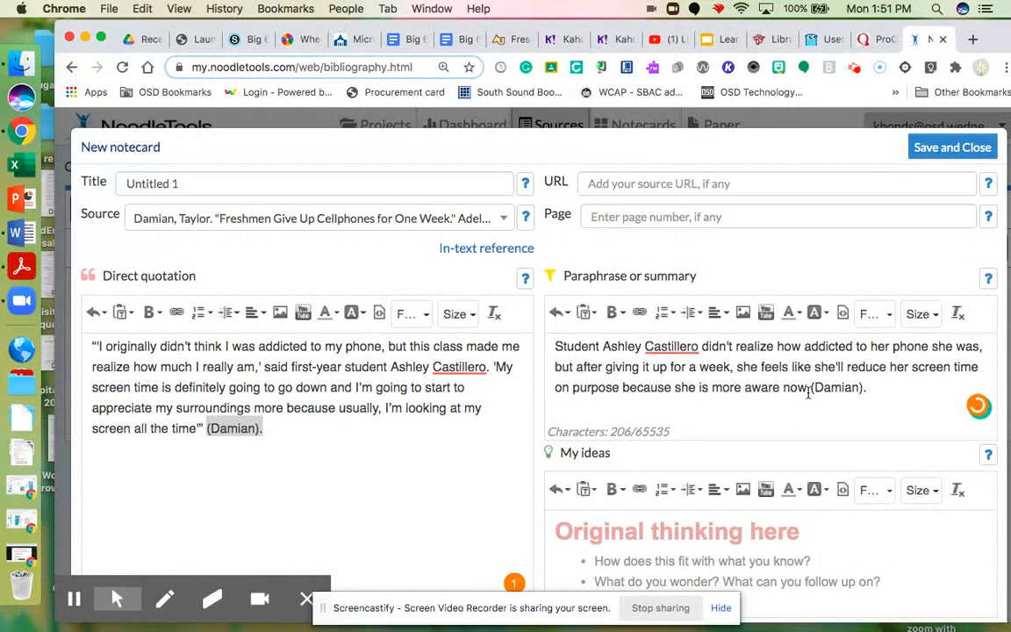
Step: Begin the notecard's My ideas section with the sentence starter "This is important because..."
{"action": "scroll", "coordinate": [676, 393], "scroll_direction": "down", "scroll_amount": 1}
{"action": "scroll", "coordinate": [677, 392], "scroll_direction": "down", "scroll_amount": 3}
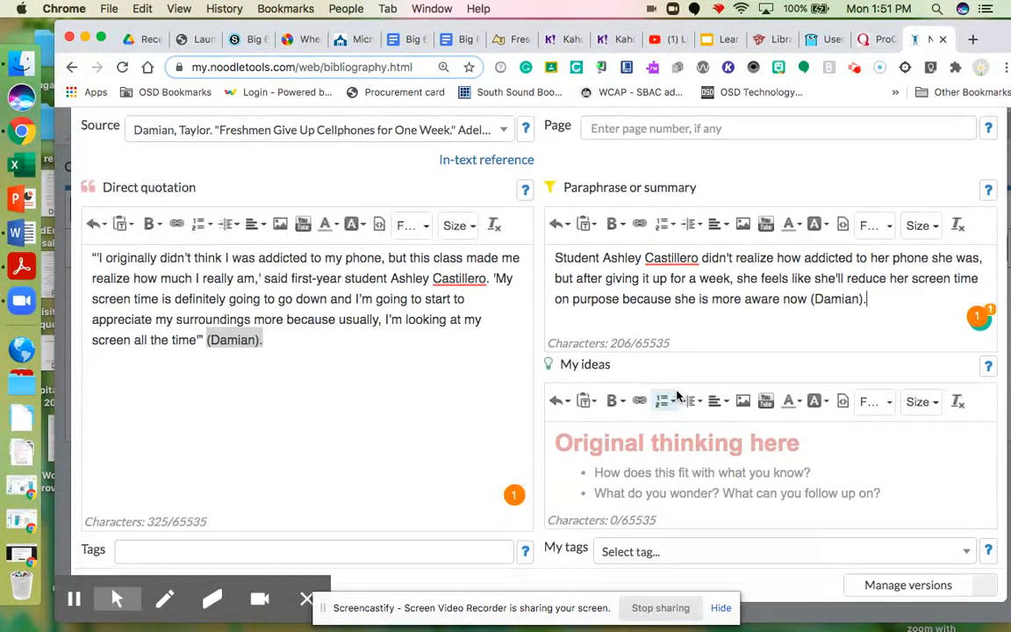
{"action": "left_click", "coordinate": [562, 444]}
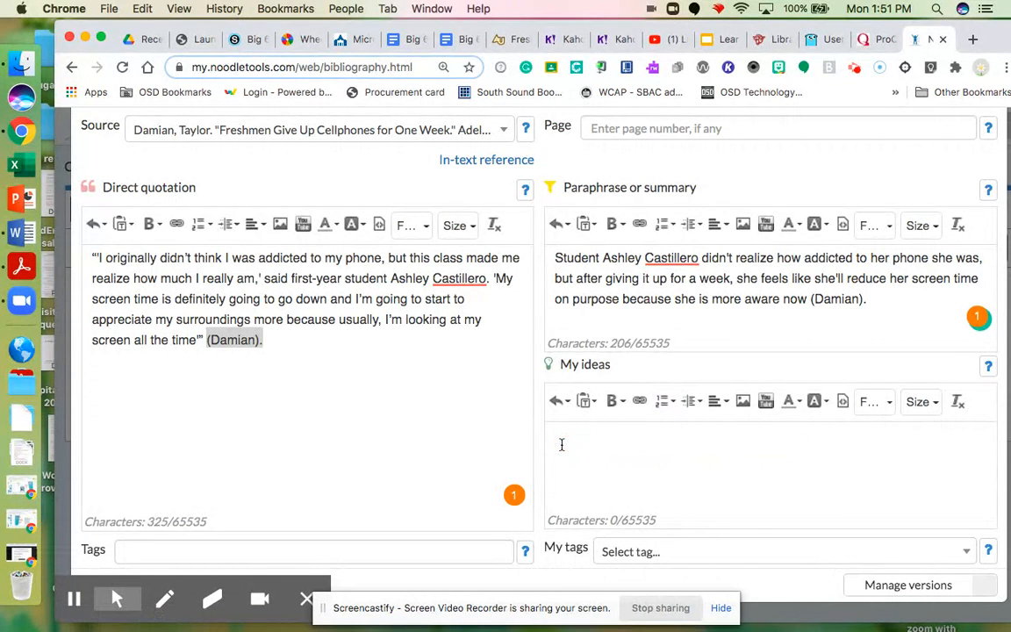
{"action": "type", "text": "Th"}
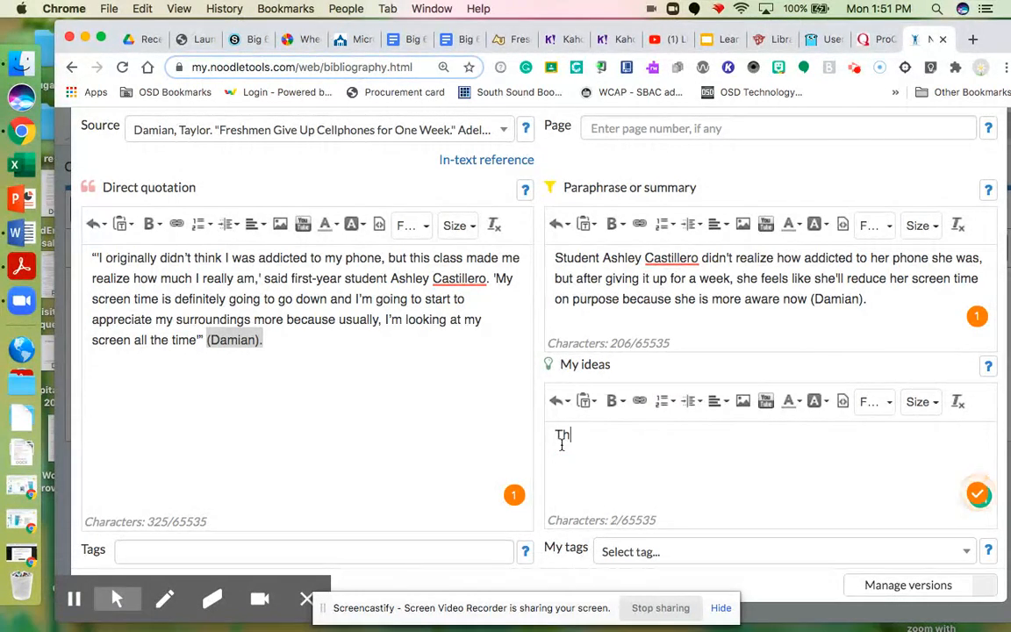
{"action": "type", "text": "is is importat b"}
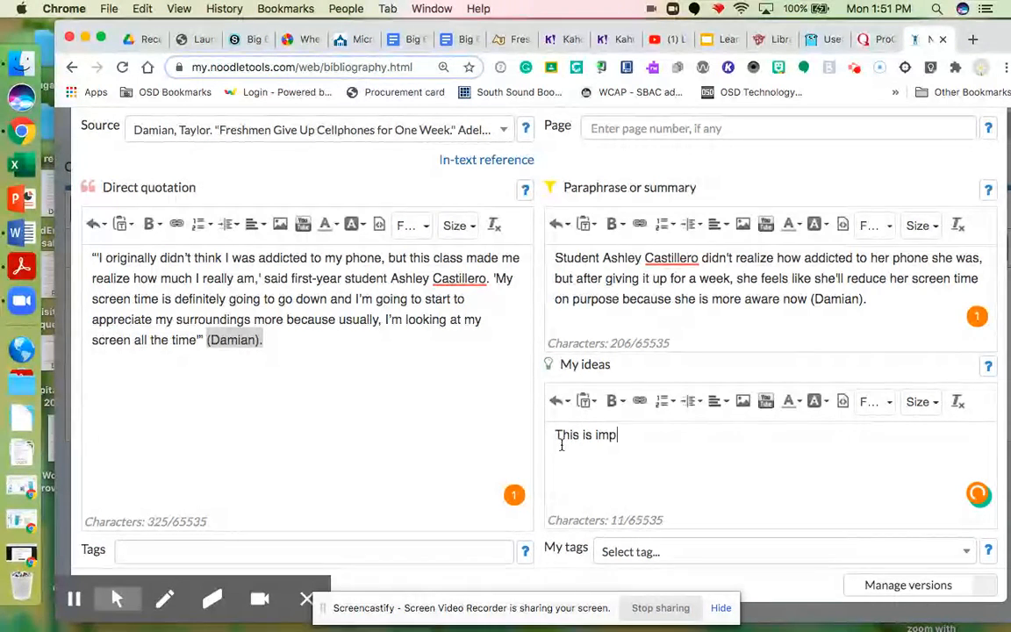
{"action": "key", "text": "BackSpace"}
{"action": "key", "text": "BackSpace"}
{"action": "key", "text": "BackSpace"}
{"action": "type", "text": "nt beca"}
{"action": "type", "text": "use,"}
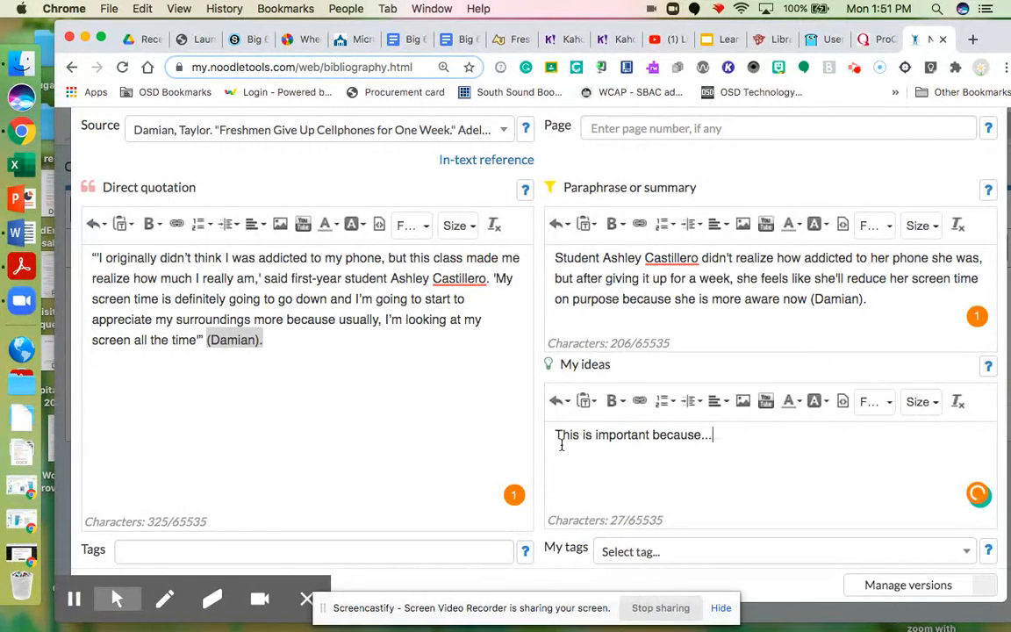
Step: Add the sentence starters "This proves that..." and "Readers should realize that..." as separate paragraphs in My ideas
{"action": "type", "text": "This proves that..."}
{"action": "key", "text": "Return"}
{"action": "key", "text": "Return"}
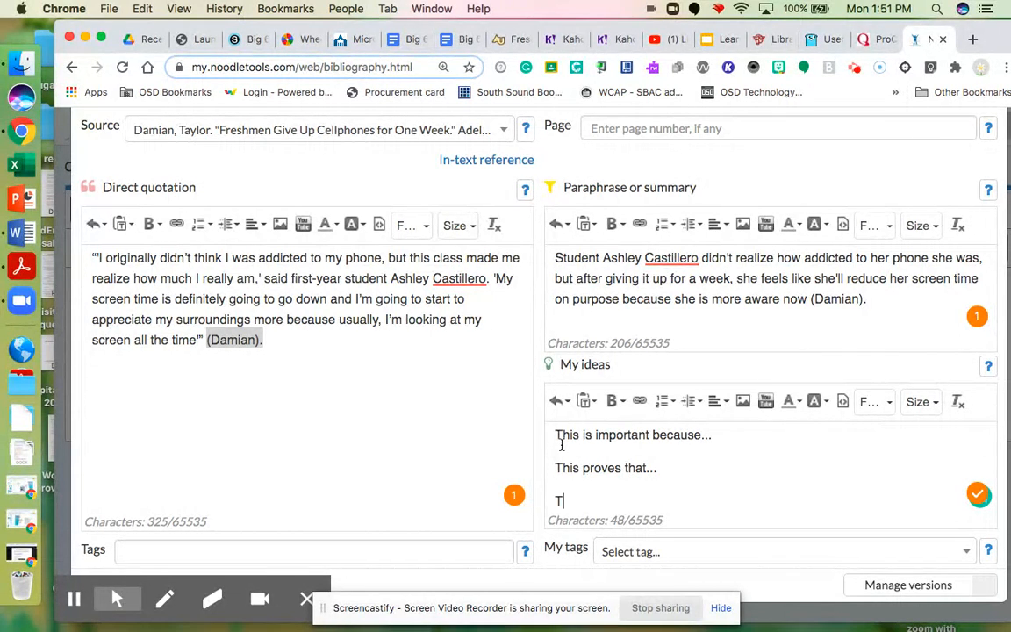
{"action": "key", "text": "BackSpace"}
{"action": "type", "text": "Readers should "}
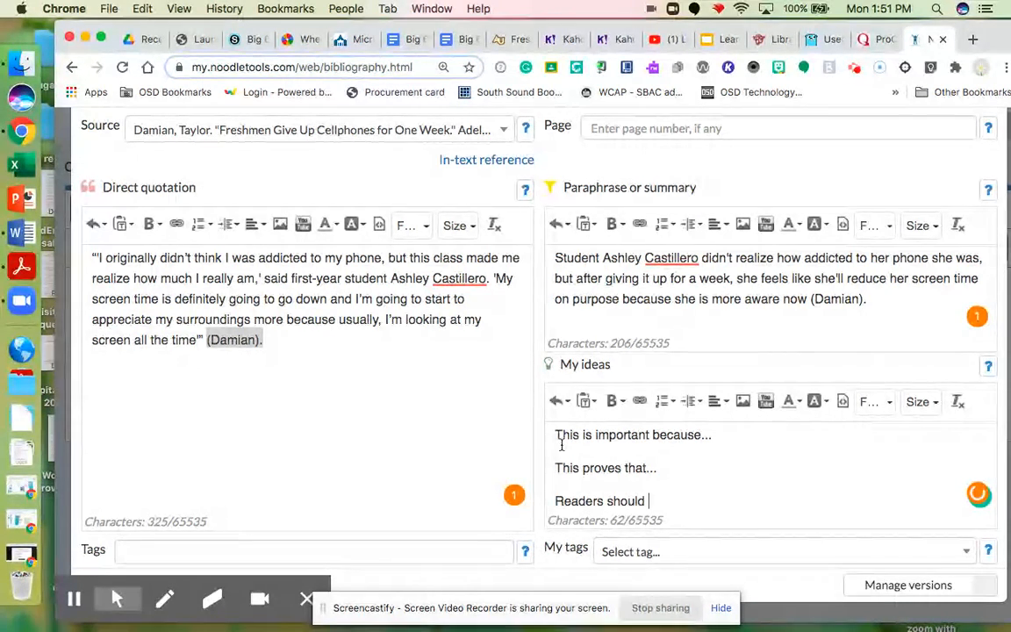
{"action": "type", "text": "realize that"}
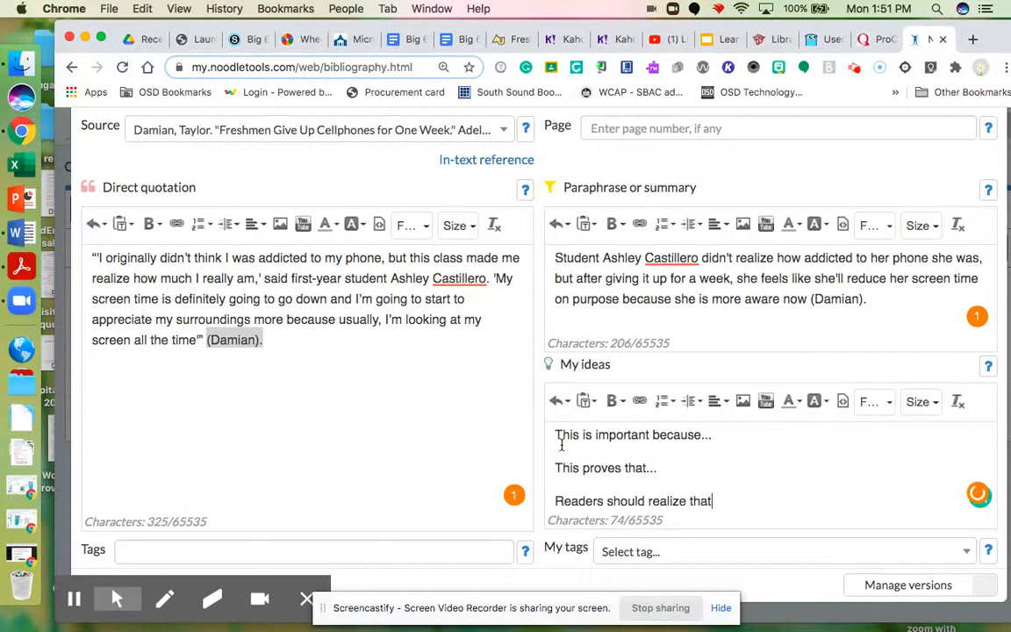
{"action": "type", "text": "..."}
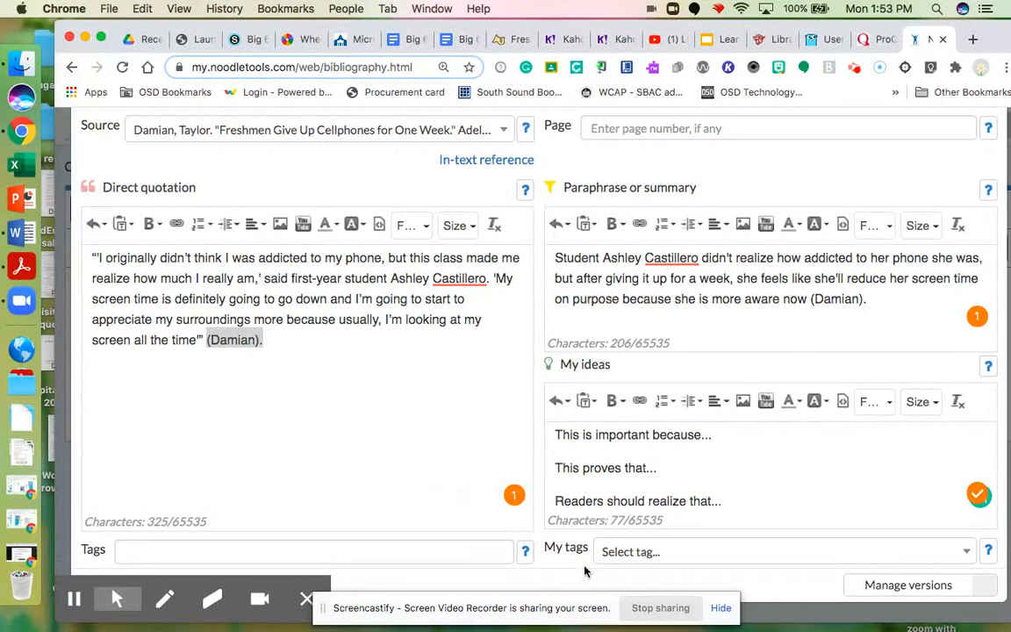
{"action": "left_click", "coordinate": [721, 607]}
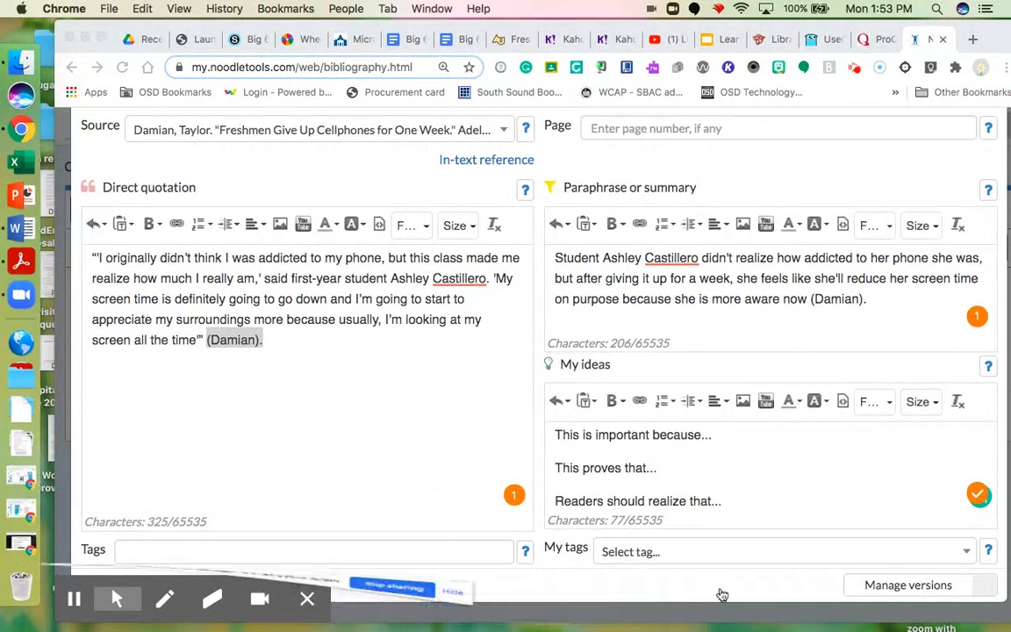
{"action": "left_click", "coordinate": [856, 69]}
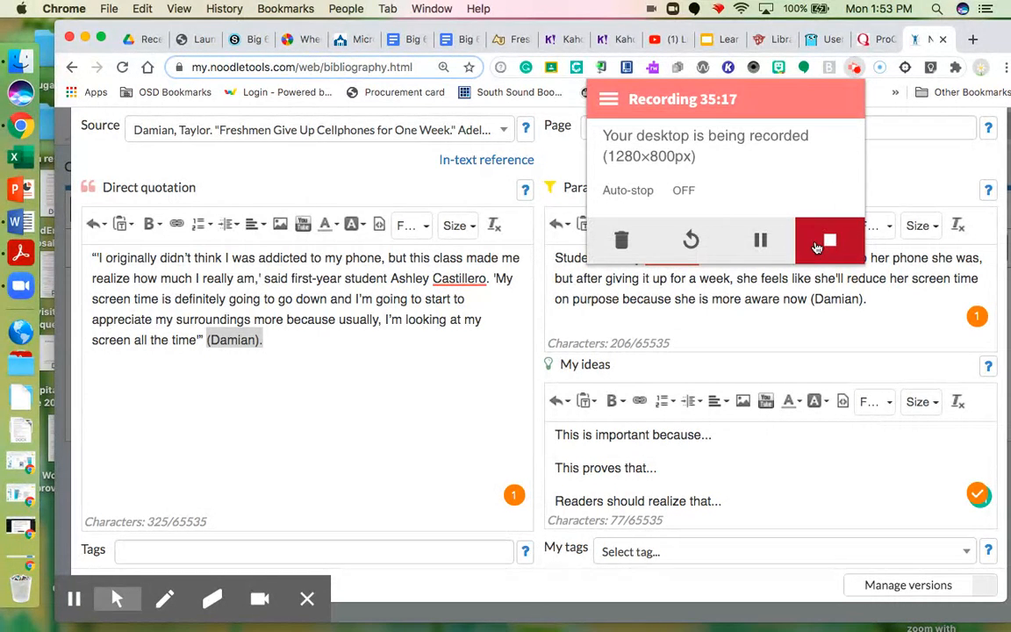